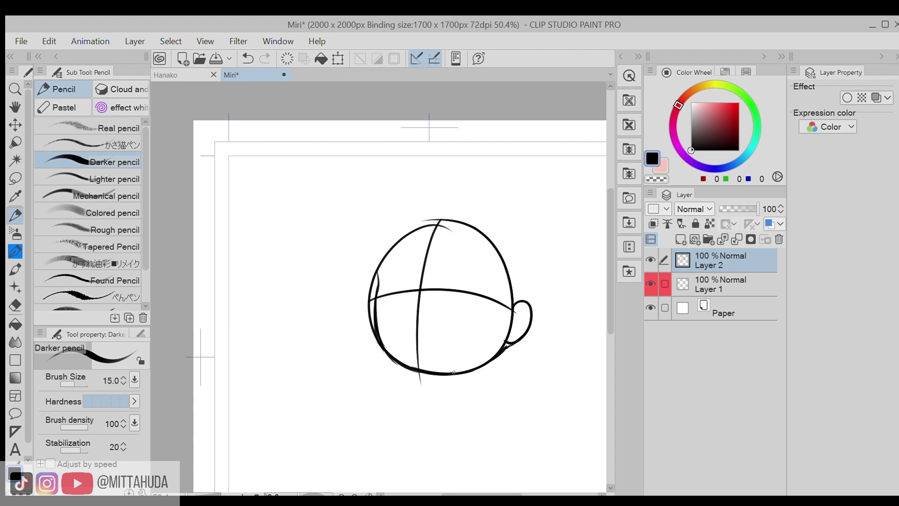
Step: Sketch the sloping shoulders and the outer arm lines on both sides below the head
{"action": "mouse_move", "coordinate": [453, 373]}
{"action": "left_mouse_down"}
{"action": "mouse_move", "coordinate": [436, 355]}
{"action": "mouse_move", "coordinate": [476, 240]}
{"action": "left_mouse_up"}
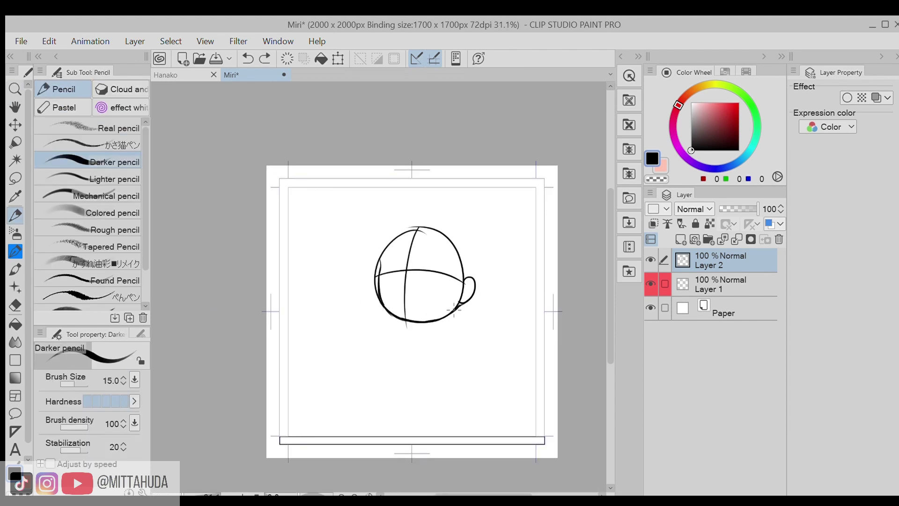
{"action": "left_click_drag", "start_coordinate": [494, 387], "coordinate": [478, 324]}
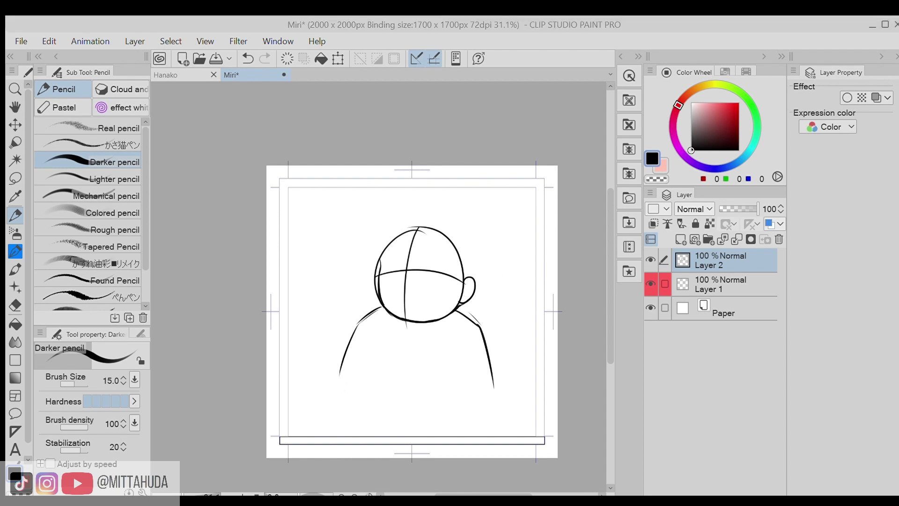
{"action": "scroll", "coordinate": [458, 337], "scroll_direction": "up", "scroll_amount": 1}
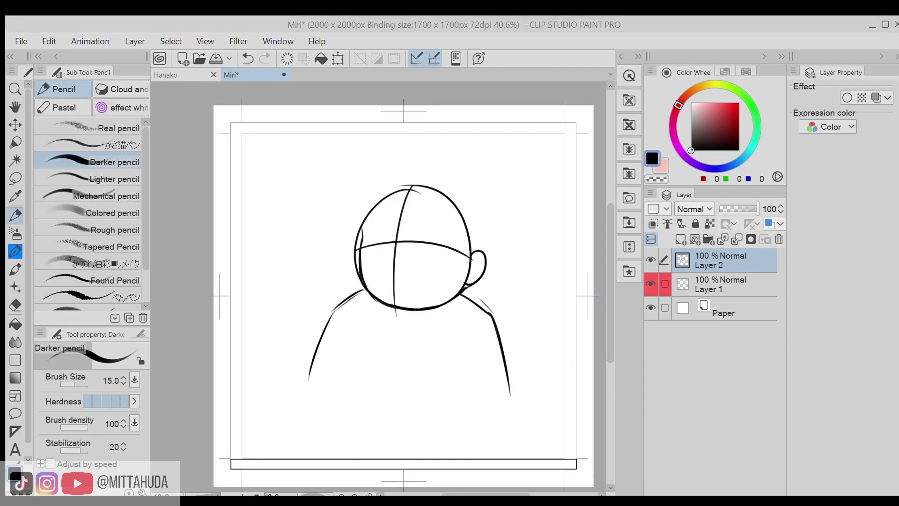
{"action": "scroll", "coordinate": [375, 235], "scroll_direction": "up", "scroll_amount": 1}
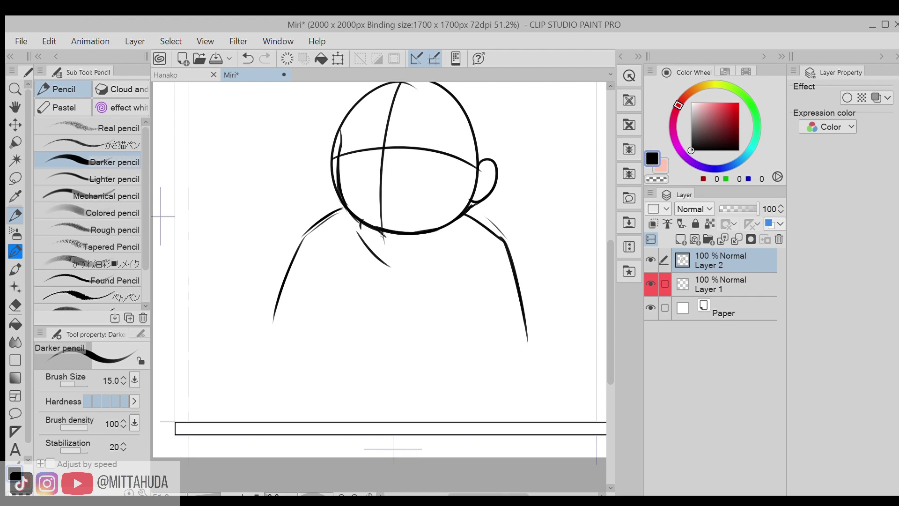
Step: Sketch the curved turtleneck collar beneath the chin, with short diagonal guide lines below it
{"action": "key", "text": "ctrl+z"}
{"action": "mouse_move", "coordinate": [359, 223]}
{"action": "left_mouse_down"}
{"action": "mouse_move", "coordinate": [381, 263]}
{"action": "mouse_move", "coordinate": [462, 232]}
{"action": "left_mouse_up"}
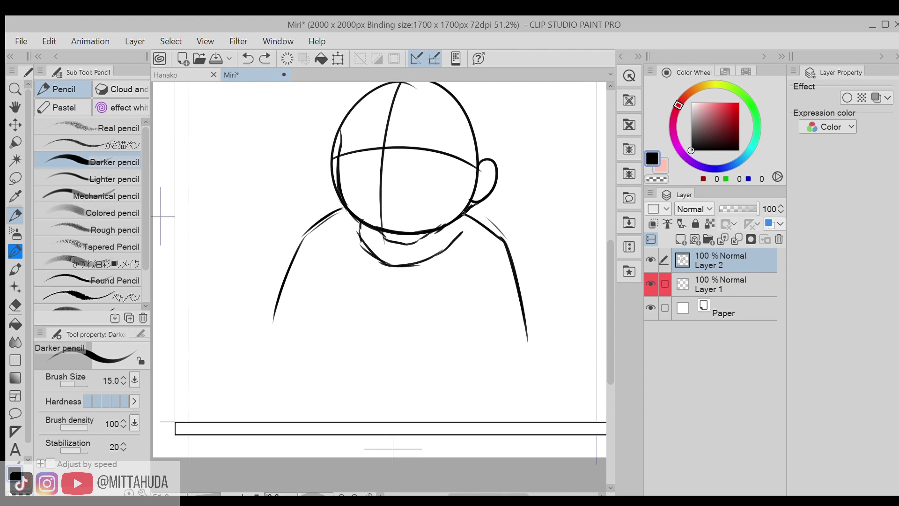
{"action": "scroll", "coordinate": [434, 255], "scroll_direction": "up", "scroll_amount": 2}
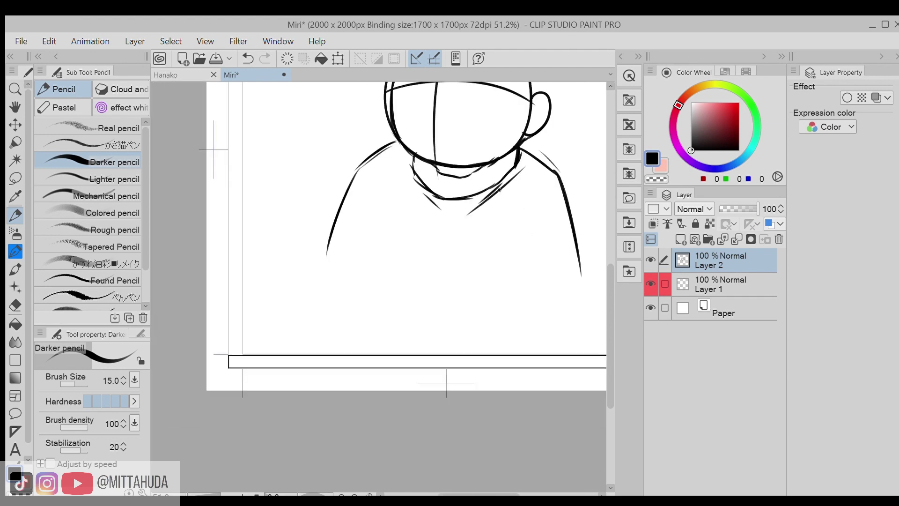
Step: Sketch the back of the left fist and its first two curled fingers on the chest
{"action": "left_click_drag", "start_coordinate": [363, 226], "coordinate": [380, 301]}
{"action": "scroll", "coordinate": [354, 232], "scroll_direction": "up", "scroll_amount": 2}
{"action": "mouse_move", "coordinate": [355, 226]}
{"action": "left_mouse_down"}
{"action": "mouse_move", "coordinate": [419, 218]}
{"action": "mouse_move", "coordinate": [417, 206]}
{"action": "mouse_move", "coordinate": [437, 267]}
{"action": "left_mouse_up"}
{"action": "key", "text": "ctrl+z"}
{"action": "mouse_move", "coordinate": [423, 212]}
{"action": "left_mouse_down"}
{"action": "mouse_move", "coordinate": [421, 228]}
{"action": "mouse_move", "coordinate": [444, 263]}
{"action": "left_mouse_up"}
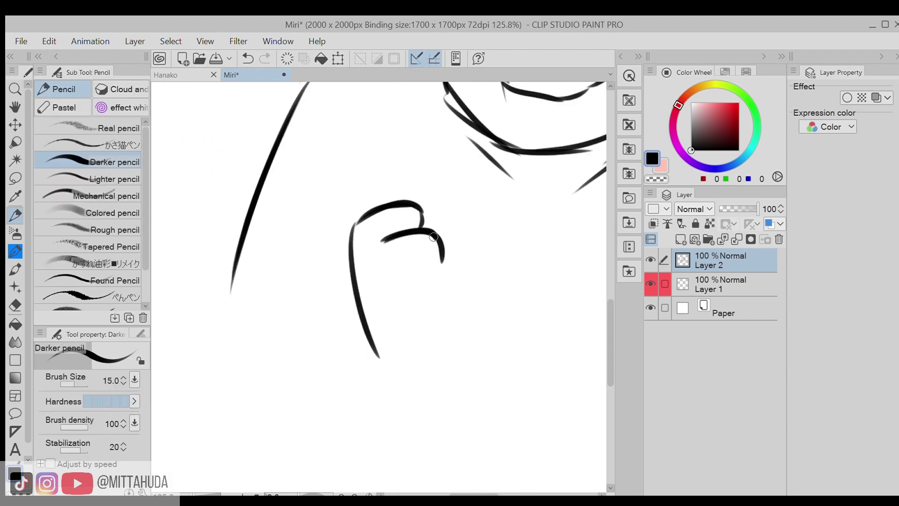
{"action": "key", "text": "ctrl+z"}
{"action": "mouse_move", "coordinate": [421, 227]}
{"action": "left_mouse_down"}
{"action": "mouse_move", "coordinate": [397, 265]}
{"action": "mouse_move", "coordinate": [443, 263]}
{"action": "left_mouse_up"}
Step: Add the remaining curled fingers to the left fist and redraw the back of the hand as a rounder curve
{"action": "mouse_move", "coordinate": [392, 266]}
{"action": "left_mouse_down"}
{"action": "mouse_move", "coordinate": [437, 263]}
{"action": "mouse_move", "coordinate": [438, 297]}
{"action": "left_mouse_up"}
{"action": "mouse_move", "coordinate": [401, 292]}
{"action": "left_mouse_down"}
{"action": "mouse_move", "coordinate": [447, 305]}
{"action": "mouse_move", "coordinate": [449, 315]}
{"action": "mouse_move", "coordinate": [416, 340]}
{"action": "mouse_move", "coordinate": [433, 326]}
{"action": "mouse_move", "coordinate": [436, 351]}
{"action": "mouse_move", "coordinate": [388, 297]}
{"action": "left_mouse_up"}
{"action": "left_click", "coordinate": [401, 291], "text": "alt"}
{"action": "key", "text": "e"}
{"action": "key", "text": "p"}
{"action": "left_click_drag", "start_coordinate": [411, 361], "coordinate": [389, 291]}
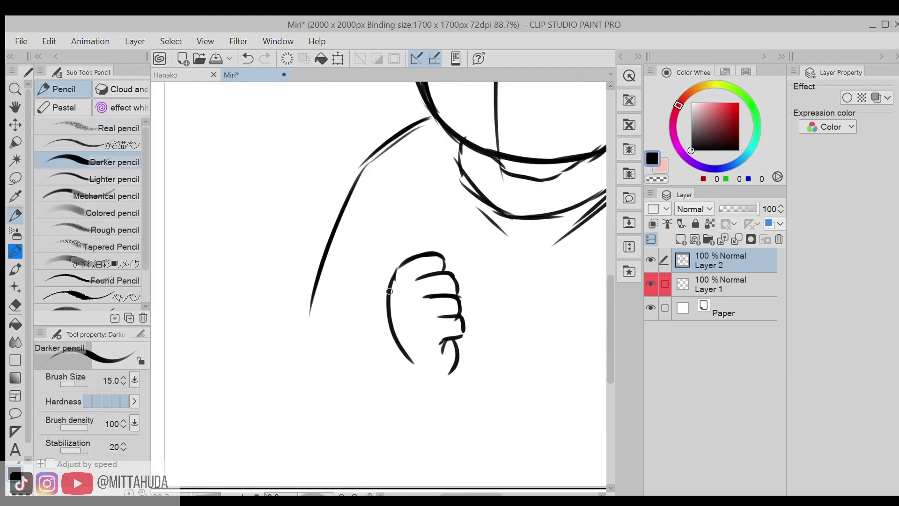
{"action": "left_click_drag", "start_coordinate": [443, 255], "coordinate": [464, 284]}
{"action": "key", "text": "ctrl+z"}
Step: Lasso the finished fist and move it slightly up and outward, closer to the shoulder
{"action": "scroll", "coordinate": [444, 291], "scroll_direction": "down", "scroll_amount": 4}
{"action": "scroll", "coordinate": [444, 290], "scroll_direction": "up", "scroll_amount": 1}
{"action": "key", "text": "m"}
{"action": "left_click_drag", "start_coordinate": [444, 253], "coordinate": [473, 332]}
{"action": "key", "text": "ctrl+t"}
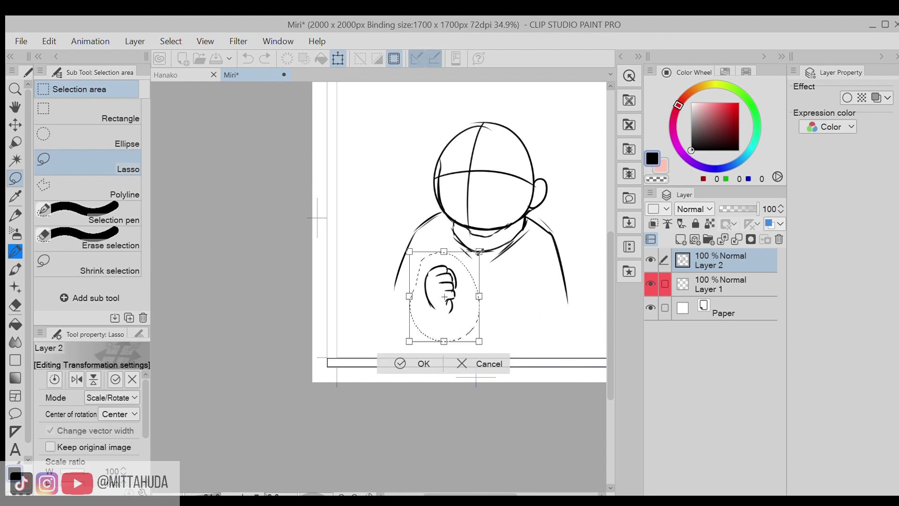
{"action": "left_click_drag", "start_coordinate": [444, 296], "coordinate": [435, 286]}
{"action": "key", "text": "Return"}
{"action": "key", "text": "ctrl+d"}
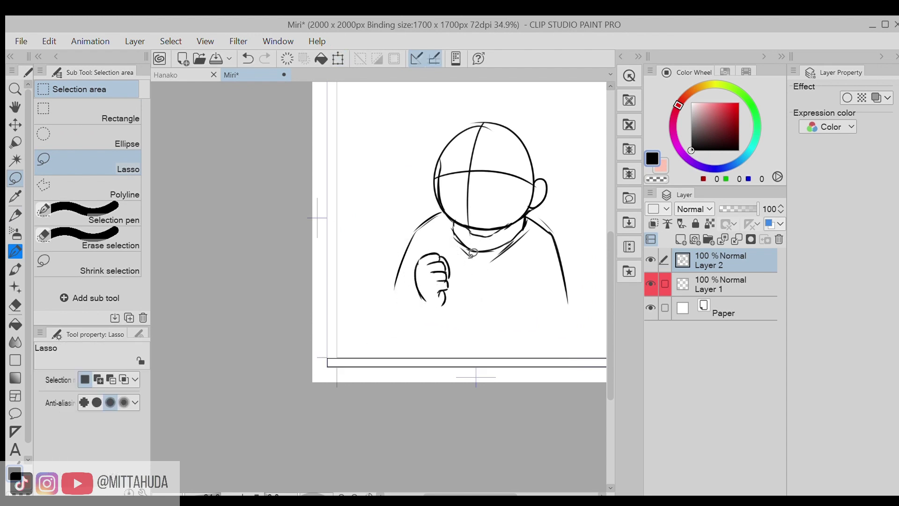
Step: Duplicate the fist, flip the copy horizontally and place it on the opposite side of the chest
{"action": "left_click_drag", "start_coordinate": [473, 252], "coordinate": [466, 256]}
{"action": "key", "text": "ctrl+c"}
{"action": "key", "text": "ctrl+v"}
{"action": "key", "text": "ctrl+t"}
{"action": "left_click", "coordinate": [77, 380]}
{"action": "left_click_drag", "start_coordinate": [439, 286], "coordinate": [521, 285]}
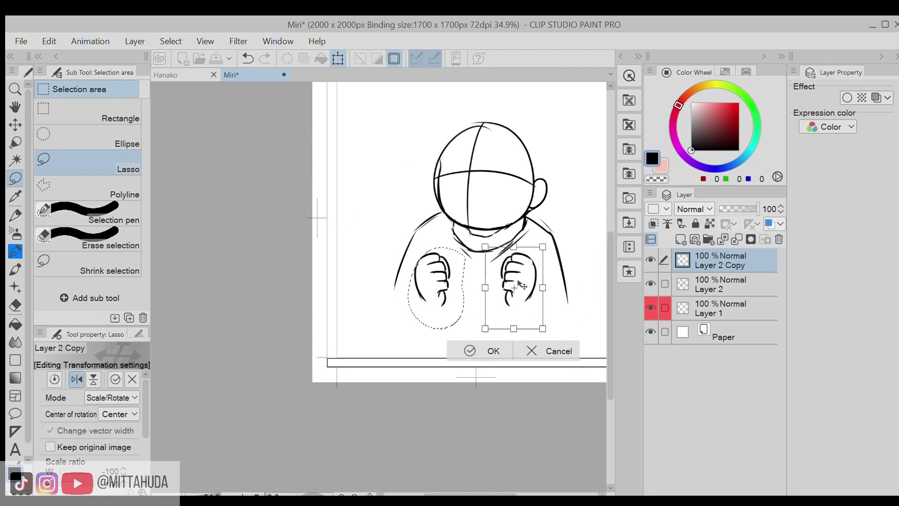
{"action": "key", "text": "Return"}
{"action": "key", "text": "ctrl+d"}
Step: Close the bottoms of both fists and rotate the mirrored fist slightly counterclockwise
{"action": "key", "text": "p"}
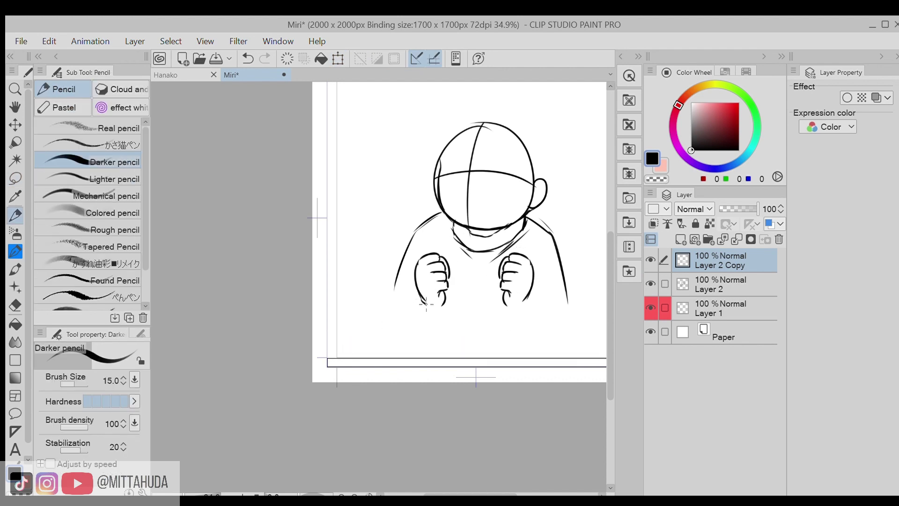
{"action": "scroll", "coordinate": [528, 277], "scroll_direction": "up", "scroll_amount": 4}
{"action": "key", "text": "m"}
{"action": "mouse_move", "coordinate": [542, 204]}
{"action": "left_mouse_down"}
{"action": "mouse_move", "coordinate": [546, 295]}
{"action": "mouse_move", "coordinate": [538, 206]}
{"action": "left_mouse_up"}
{"action": "key", "text": "ctrl+t"}
{"action": "scroll", "coordinate": [594, 267], "scroll_direction": "up", "scroll_amount": 3}
{"action": "left_click_drag", "start_coordinate": [529, 405], "coordinate": [510, 398]}
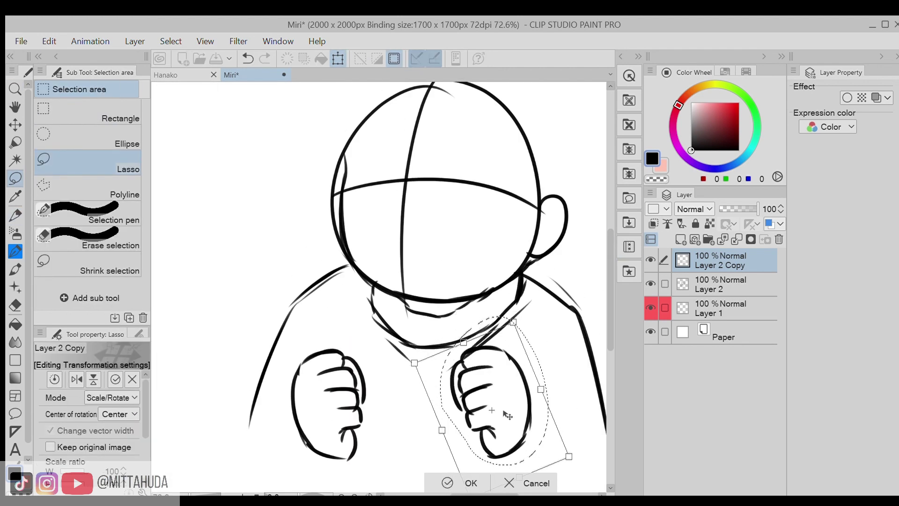
{"action": "key", "text": "Return"}
{"action": "key", "text": "ctrl+d"}
{"action": "left_click", "coordinate": [448, 328]}
Step: Sketch the thick jacket hood folding around both sides of the neck and meeting below the turtleneck
{"action": "scroll", "coordinate": [448, 328], "scroll_direction": "up", "scroll_amount": 2}
{"action": "key", "text": "p"}
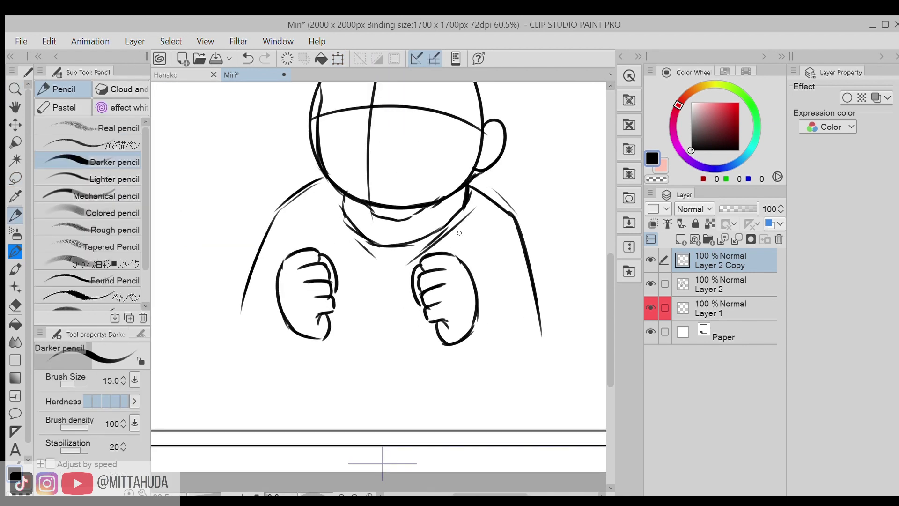
{"action": "left_click_drag", "start_coordinate": [391, 328], "coordinate": [469, 235]}
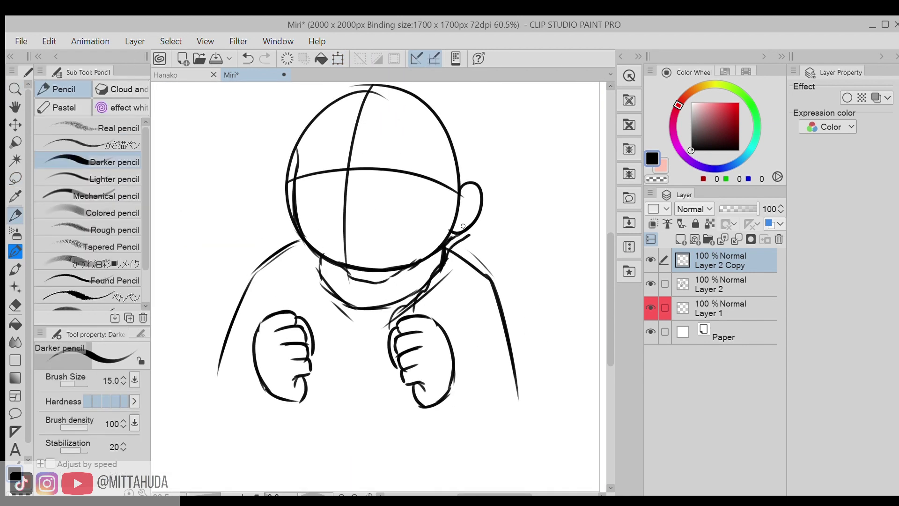
{"action": "left_click_drag", "start_coordinate": [290, 215], "coordinate": [274, 253]}
{"action": "key", "text": "ctrl+z"}
{"action": "left_click_drag", "start_coordinate": [291, 222], "coordinate": [277, 240]}
{"action": "mouse_move", "coordinate": [285, 289]}
{"action": "left_mouse_down"}
{"action": "mouse_move", "coordinate": [320, 325]}
{"action": "mouse_move", "coordinate": [341, 324]}
{"action": "left_mouse_up"}
{"action": "mouse_move", "coordinate": [319, 257]}
{"action": "left_mouse_down"}
{"action": "mouse_move", "coordinate": [351, 307]}
{"action": "mouse_move", "coordinate": [441, 255]}
{"action": "mouse_move", "coordinate": [434, 310]}
{"action": "left_mouse_up"}
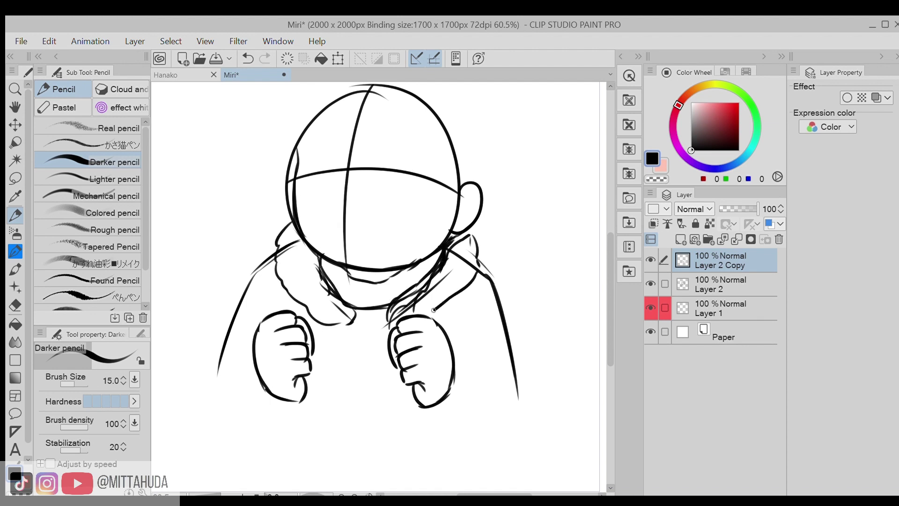
Step: Draw the two jacket front edges running down from the hood between the fists and rib the turtleneck collar
{"action": "left_click_drag", "start_coordinate": [393, 358], "coordinate": [402, 463]}
{"action": "left_click_drag", "start_coordinate": [349, 325], "coordinate": [329, 466]}
{"action": "left_click", "coordinate": [385, 306], "text": "ctrl+alt"}
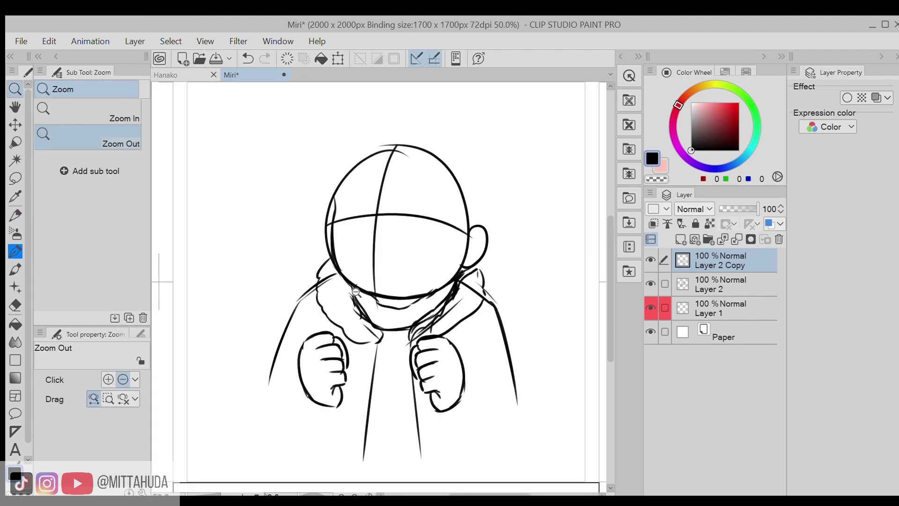
{"action": "left_click", "coordinate": [431, 261], "text": "ctrl+alt"}
Step: Merge Layer 2 Copy down into Layer 2 and return to the Darker pencil
{"action": "key", "text": "e"}
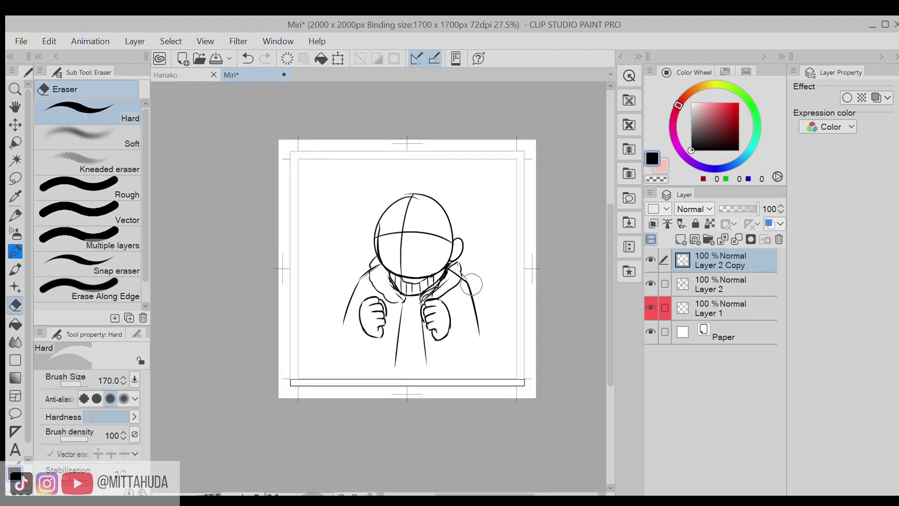
{"action": "key", "text": "ctrl+e"}
{"action": "key", "text": "e"}
{"action": "key", "text": "p"}
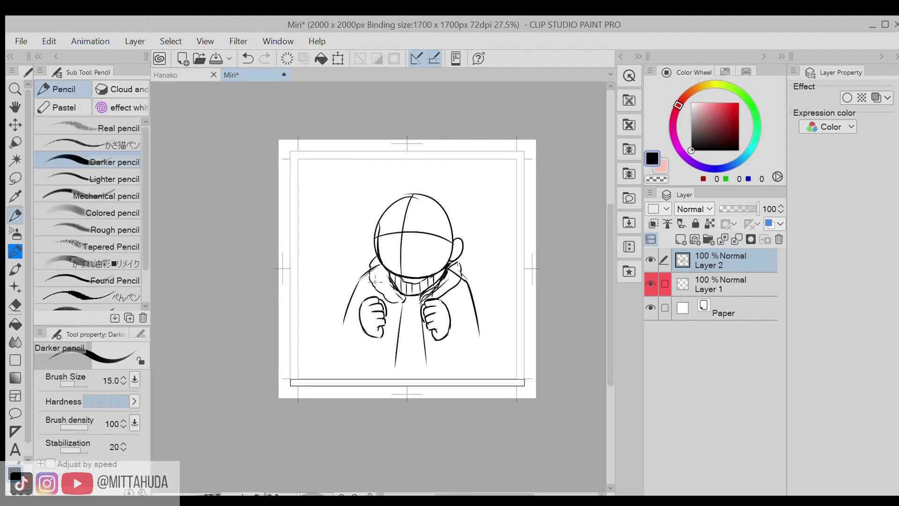
Step: Sketch a ribbed cuff under the left fist and the puffy, folded jacket sleeve around it
{"action": "scroll", "coordinate": [361, 326], "scroll_direction": "up", "scroll_amount": 2}
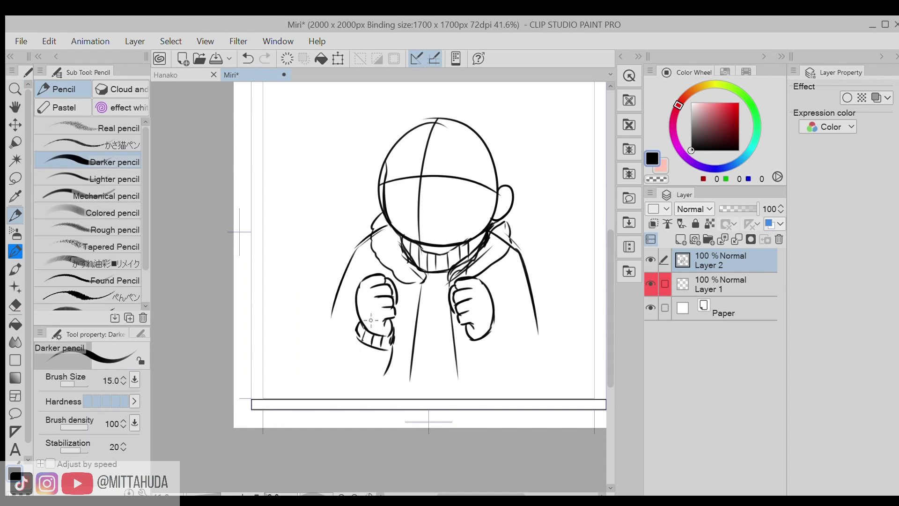
{"action": "mouse_move", "coordinate": [348, 353]}
{"action": "left_mouse_down"}
{"action": "mouse_move", "coordinate": [368, 380]}
{"action": "mouse_move", "coordinate": [382, 347]}
{"action": "left_mouse_up"}
{"action": "left_click_drag", "start_coordinate": [349, 317], "coordinate": [333, 341]}
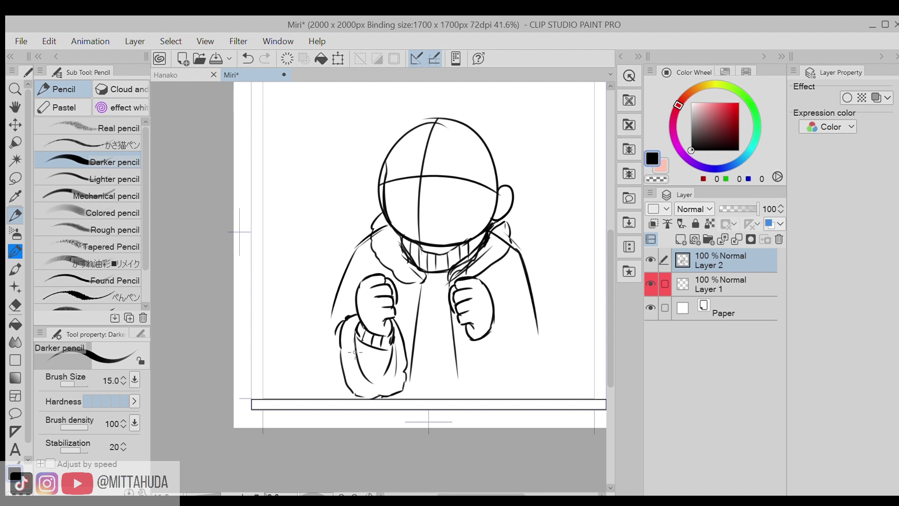
{"action": "scroll", "coordinate": [351, 356], "scroll_direction": "up", "scroll_amount": 5}
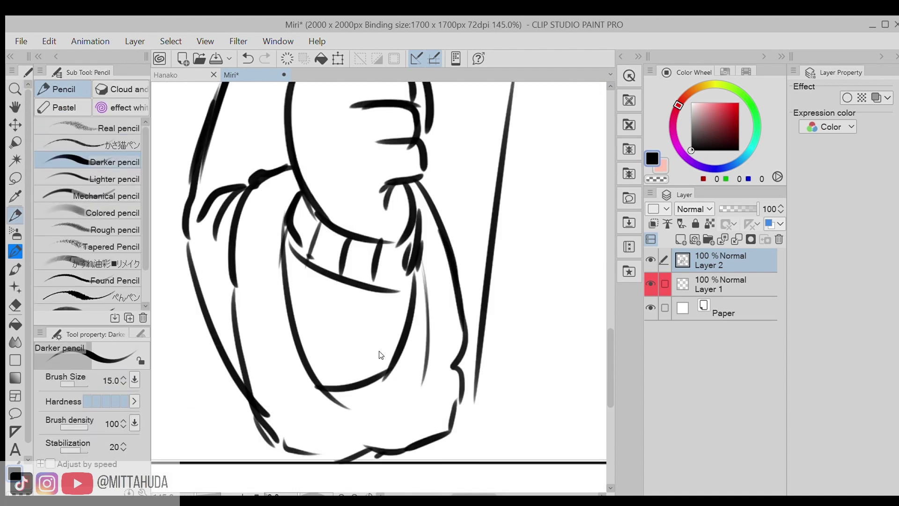
{"action": "scroll", "coordinate": [380, 281], "scroll_direction": "down", "scroll_amount": 6}
{"action": "scroll", "coordinate": [465, 271], "scroll_direction": "up", "scroll_amount": 3}
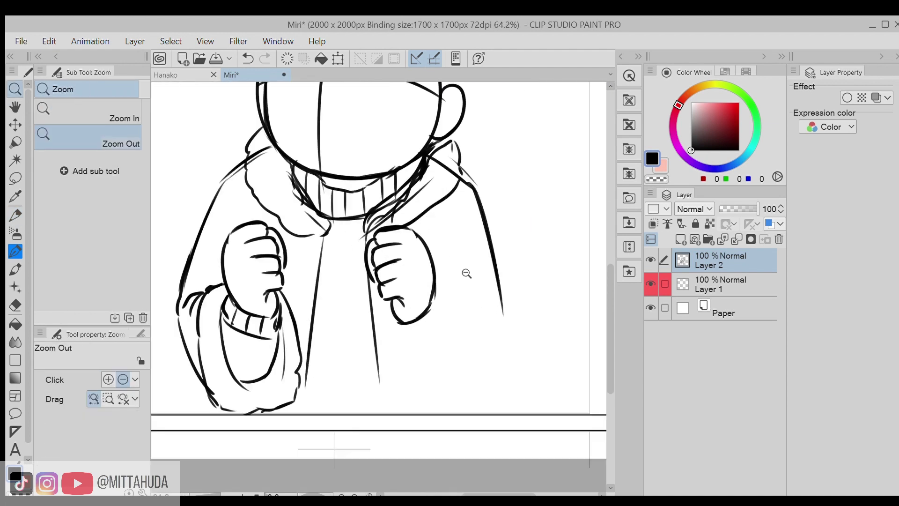
Step: Sketch a ribbed cuff under the right fist and strengthen the outline of the left cuff
{"action": "key", "text": "p"}
{"action": "mouse_move", "coordinate": [404, 322]}
{"action": "left_mouse_down"}
{"action": "mouse_move", "coordinate": [429, 339]}
{"action": "mouse_move", "coordinate": [448, 293]}
{"action": "mouse_move", "coordinate": [433, 329]}
{"action": "left_mouse_up"}
{"action": "left_click_drag", "start_coordinate": [436, 296], "coordinate": [449, 307]}
{"action": "left_click_drag", "start_coordinate": [220, 293], "coordinate": [223, 318]}
{"action": "left_click_drag", "start_coordinate": [220, 319], "coordinate": [272, 334]}
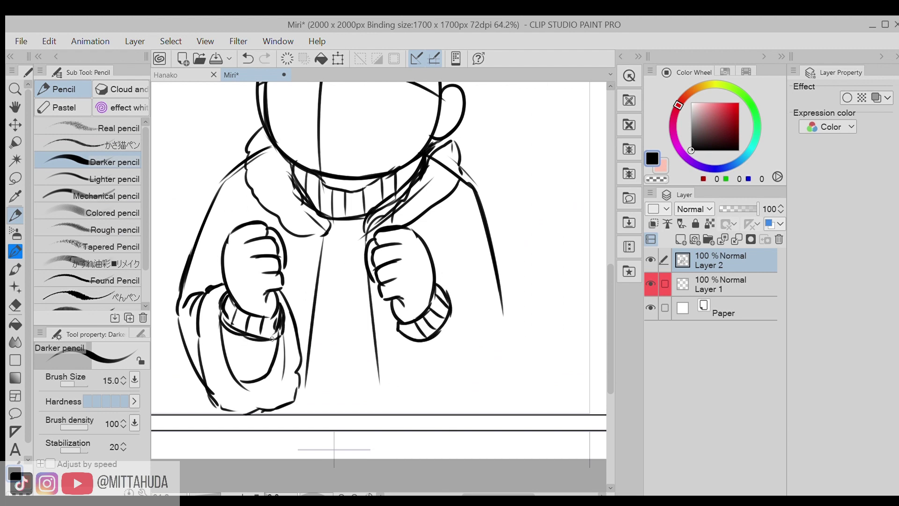
Step: Sketch the puffy sleeve around the right cuff, including its inner opening and rounded bottom
{"action": "scroll", "coordinate": [412, 302], "scroll_direction": "down", "scroll_amount": 3}
{"action": "scroll", "coordinate": [404, 288], "scroll_direction": "up", "scroll_amount": 3}
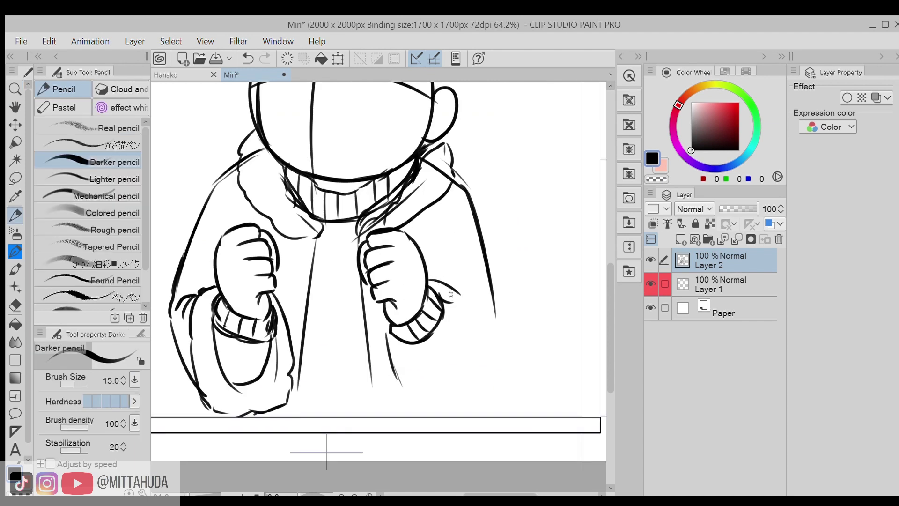
{"action": "mouse_move", "coordinate": [455, 316]}
{"action": "left_mouse_down"}
{"action": "mouse_move", "coordinate": [443, 356]}
{"action": "mouse_move", "coordinate": [405, 364]}
{"action": "left_mouse_up"}
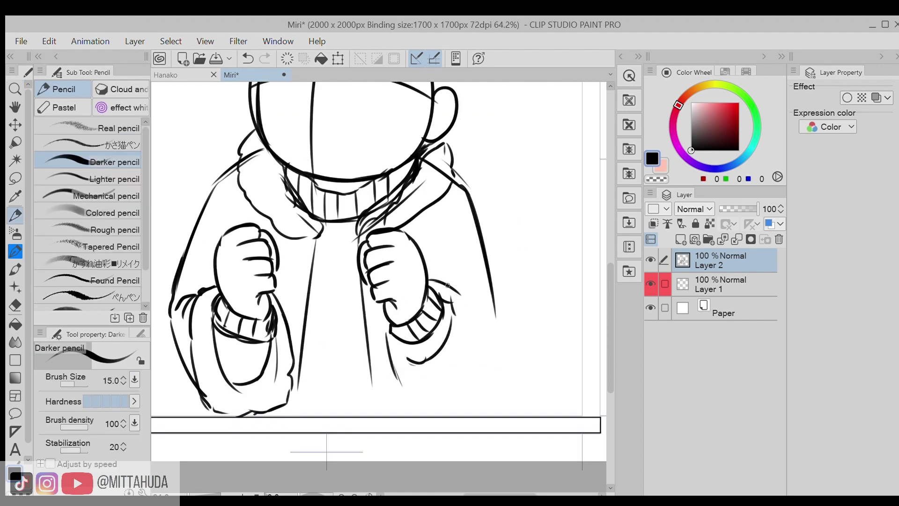
{"action": "left_click_drag", "start_coordinate": [447, 285], "coordinate": [461, 291]}
{"action": "left_click_drag", "start_coordinate": [468, 294], "coordinate": [469, 346]}
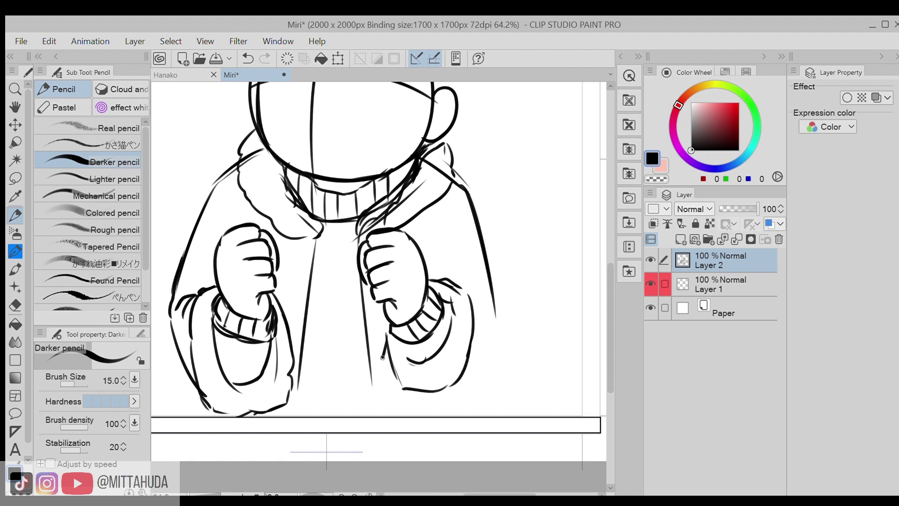
Step: Extend the right arm's outer line down to the elbow and curve it into the sleeve's bottom
{"action": "scroll", "coordinate": [459, 358], "scroll_direction": "down", "scroll_amount": 3}
{"action": "scroll", "coordinate": [469, 281], "scroll_direction": "up", "scroll_amount": 3}
{"action": "mouse_move", "coordinate": [469, 242]}
{"action": "left_mouse_down"}
{"action": "mouse_move", "coordinate": [483, 347]}
{"action": "mouse_move", "coordinate": [431, 381]}
{"action": "left_mouse_up"}
{"action": "key", "text": "ctrl+z"}
{"action": "left_click_drag", "start_coordinate": [485, 338], "coordinate": [447, 379]}
Step: Lasso the bottom edge of the left sleeve and shift it slightly upward
{"action": "scroll", "coordinate": [468, 356], "scroll_direction": "down", "scroll_amount": 3}
{"action": "scroll", "coordinate": [298, 351], "scroll_direction": "up", "scroll_amount": 3}
{"action": "key", "text": "m"}
{"action": "left_click_drag", "start_coordinate": [297, 351], "coordinate": [300, 355]}
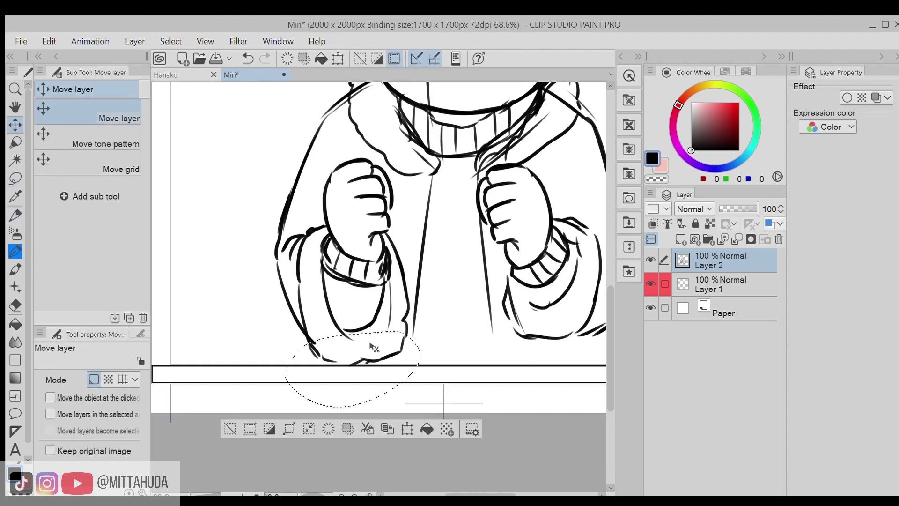
{"action": "key", "text": "ctrl+d"}
{"action": "key", "text": "p"}
{"action": "scroll", "coordinate": [395, 308], "scroll_direction": "down", "scroll_amount": 5}
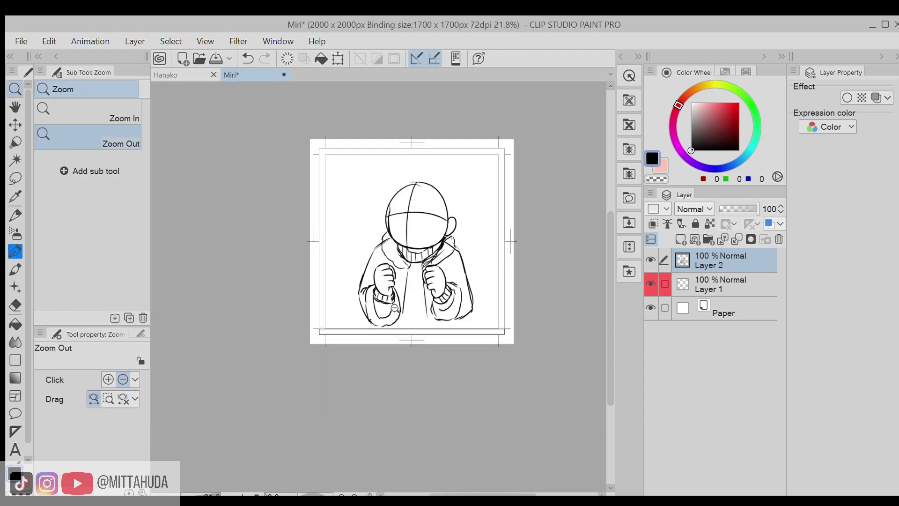
Step: Add a second line alongside each jacket front edge to form the borders of the opening
{"action": "scroll", "coordinate": [394, 308], "scroll_direction": "up", "scroll_amount": 5}
{"action": "scroll", "coordinate": [487, 226], "scroll_direction": "down", "scroll_amount": 5}
{"action": "scroll", "coordinate": [508, 215], "scroll_direction": "up", "scroll_amount": 3}
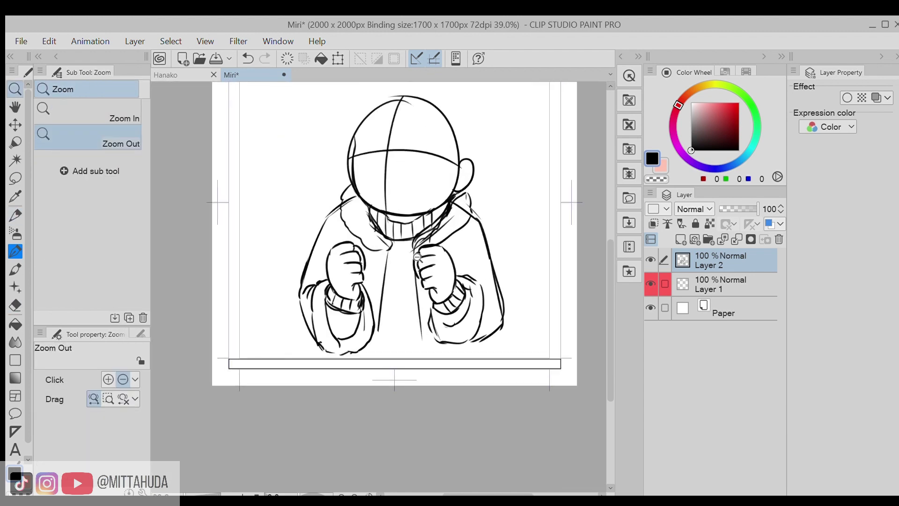
{"action": "left_click_drag", "start_coordinate": [383, 274], "coordinate": [375, 354]}
{"action": "key", "text": "ctrl+z"}
{"action": "left_click_drag", "start_coordinate": [381, 251], "coordinate": [373, 304]}
{"action": "left_click_drag", "start_coordinate": [429, 286], "coordinate": [423, 343]}
Step: Lasso the left sleeve's lower edge again and raise it a little further to shorten the sleeve
{"action": "scroll", "coordinate": [422, 297], "scroll_direction": "down", "scroll_amount": 4}
{"action": "key", "text": "k"}
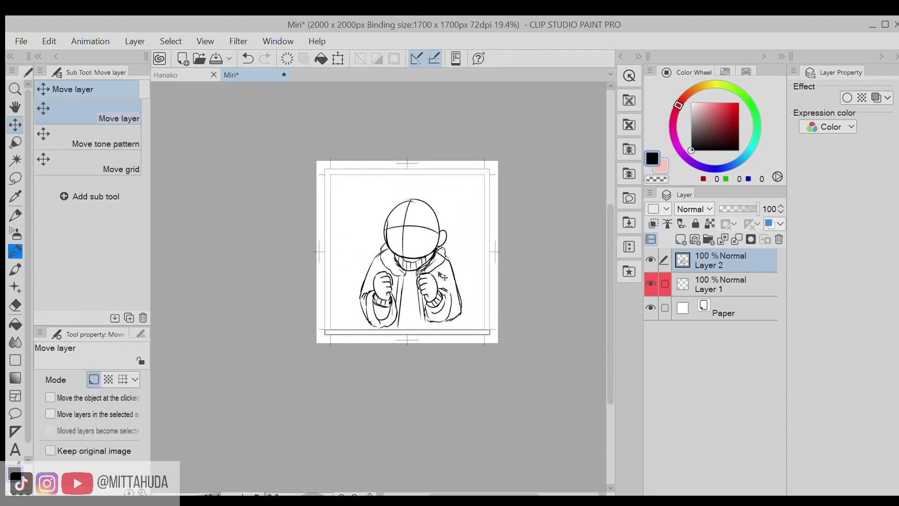
{"action": "key", "text": "e"}
{"action": "scroll", "coordinate": [392, 322], "scroll_direction": "up", "scroll_amount": 5}
{"action": "key", "text": "m"}
{"action": "left_click_drag", "start_coordinate": [408, 280], "coordinate": [295, 318]}
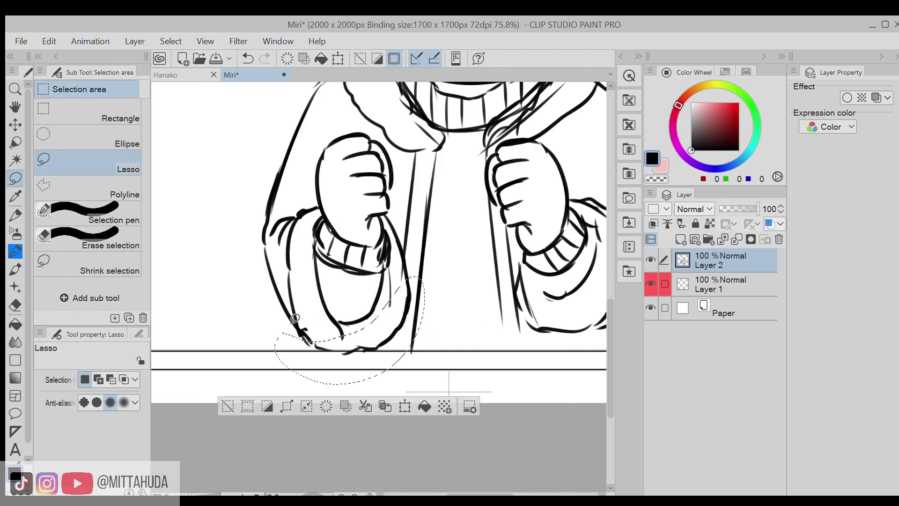
{"action": "key", "text": "k"}
{"action": "key", "text": "ctrl+d"}
{"action": "scroll", "coordinate": [360, 311], "scroll_direction": "down", "scroll_amount": 4}
{"action": "scroll", "coordinate": [496, 294], "scroll_direction": "up", "scroll_amount": 3}
Step: Sketch the inner arm lines running down from the hood toward both fists with the Darker pencil
{"action": "key", "text": "p"}
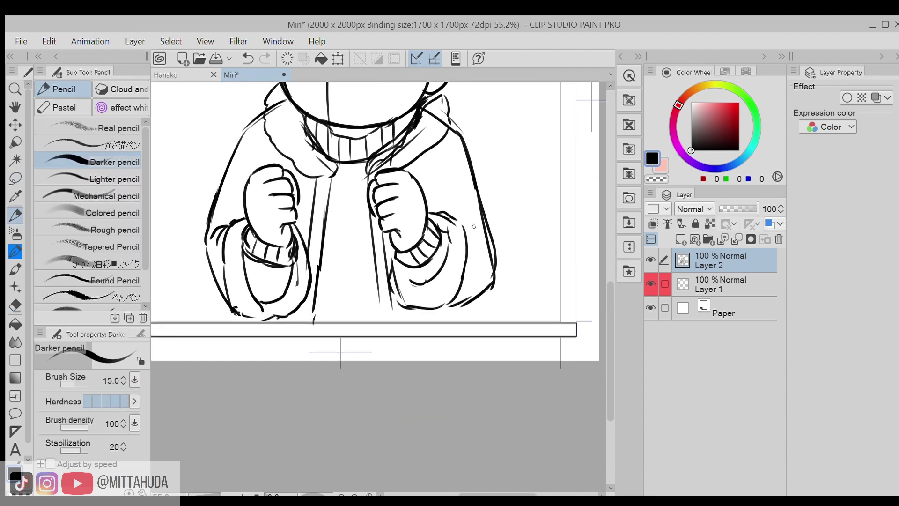
{"action": "left_click_drag", "start_coordinate": [461, 223], "coordinate": [449, 282]}
{"action": "key", "text": "e"}
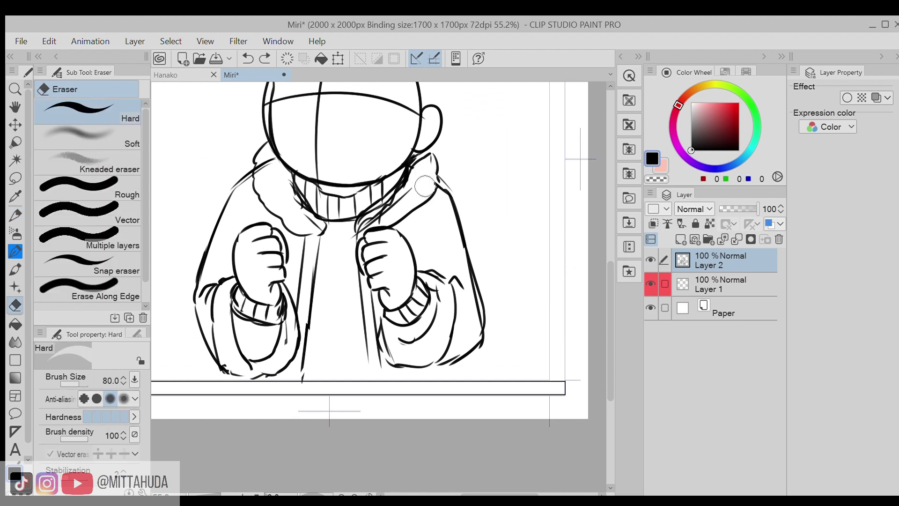
{"action": "key", "text": "p"}
{"action": "mouse_move", "coordinate": [436, 168]}
{"action": "left_mouse_down"}
{"action": "mouse_move", "coordinate": [417, 197]}
{"action": "mouse_move", "coordinate": [414, 271]}
{"action": "left_mouse_up"}
{"action": "key", "text": "ctrl+z"}
{"action": "left_click_drag", "start_coordinate": [444, 194], "coordinate": [430, 274]}
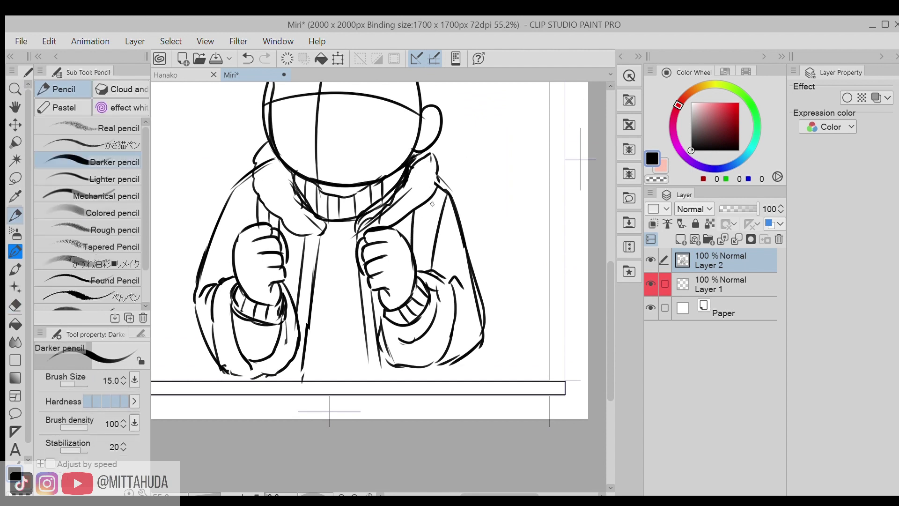
Step: Sketch the shoulder strap line and the rounded outer contour behind the right arm, running from below the ear down to the baseline
{"action": "mouse_move", "coordinate": [430, 132]}
{"action": "left_mouse_down"}
{"action": "mouse_move", "coordinate": [473, 177]}
{"action": "mouse_move", "coordinate": [473, 219]}
{"action": "left_mouse_up"}
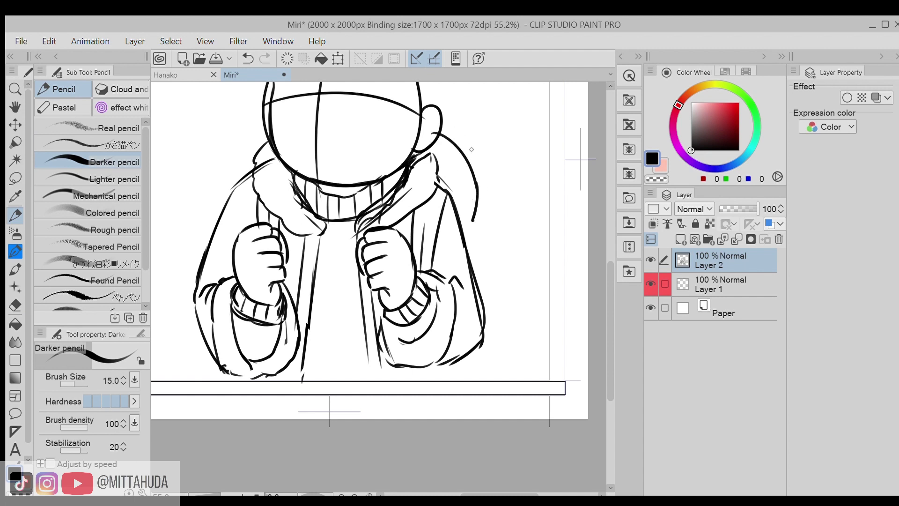
{"action": "key", "text": "ctrl+z"}
{"action": "mouse_move", "coordinate": [435, 159]}
{"action": "left_mouse_down"}
{"action": "mouse_move", "coordinate": [463, 168]}
{"action": "mouse_move", "coordinate": [474, 280]}
{"action": "left_mouse_up"}
{"action": "key", "text": "ctrl+z"}
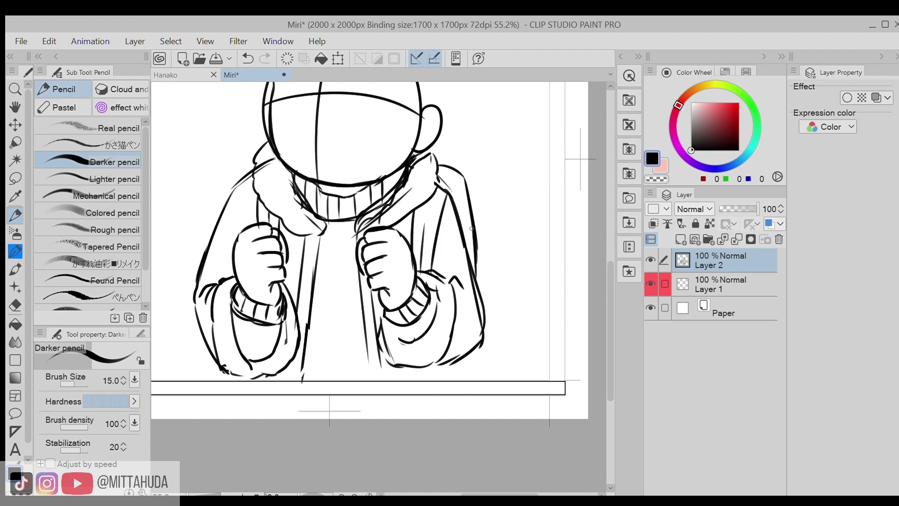
{"action": "left_click_drag", "start_coordinate": [447, 170], "coordinate": [467, 240]}
{"action": "mouse_move", "coordinate": [436, 139]}
{"action": "left_mouse_down"}
{"action": "mouse_move", "coordinate": [484, 168]}
{"action": "mouse_move", "coordinate": [492, 215]}
{"action": "left_mouse_up"}
{"action": "key", "text": "ctrl+z"}
{"action": "mouse_move", "coordinate": [437, 138]}
{"action": "left_mouse_down"}
{"action": "mouse_move", "coordinate": [482, 199]}
{"action": "mouse_move", "coordinate": [515, 386]}
{"action": "left_mouse_up"}
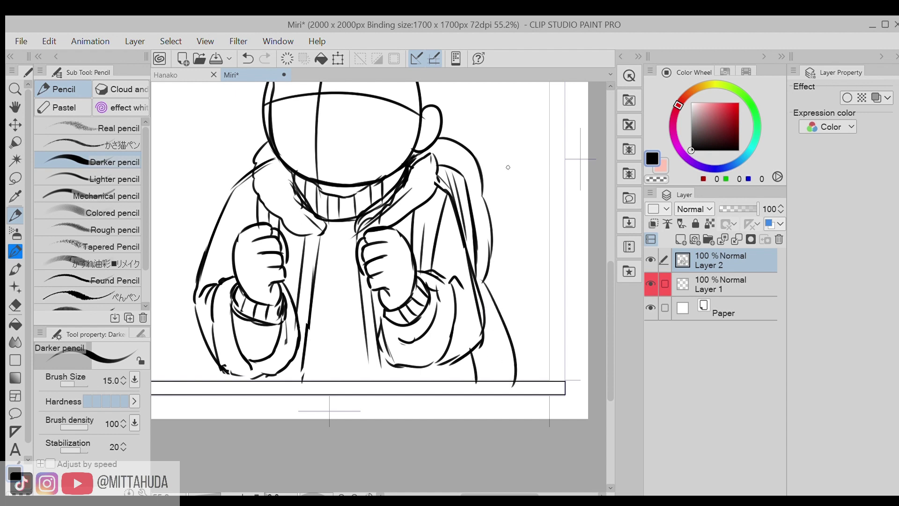
Step: Touch up the lines of the left shoulder and the inner edge of the left arm
{"action": "scroll", "coordinate": [508, 167], "scroll_direction": "up", "scroll_amount": 3}
{"action": "left_click", "coordinate": [438, 238], "text": "alt"}
{"action": "scroll", "coordinate": [452, 194], "scroll_direction": "up", "scroll_amount": 5}
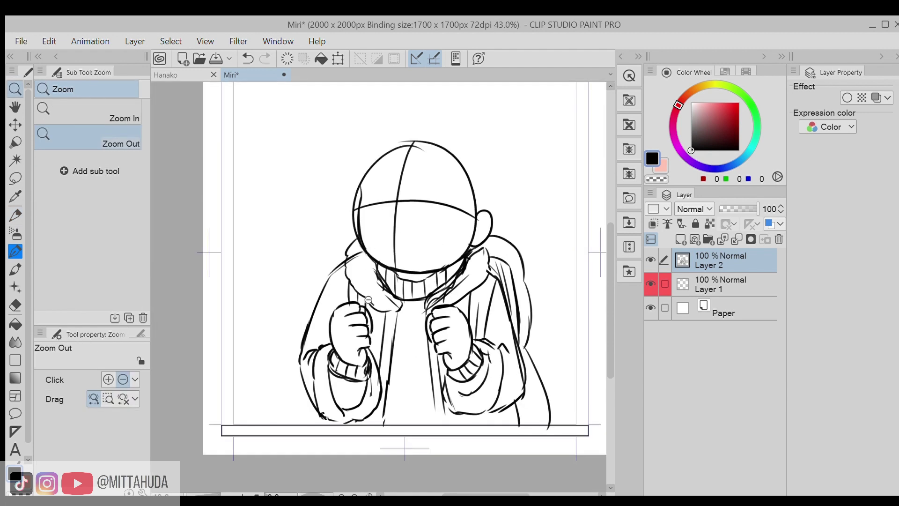
{"action": "key", "text": "e"}
{"action": "key", "text": "p"}
{"action": "left_click_drag", "start_coordinate": [341, 282], "coordinate": [344, 300]}
{"action": "left_click_drag", "start_coordinate": [383, 323], "coordinate": [373, 374]}
{"action": "scroll", "coordinate": [515, 272], "scroll_direction": "down", "scroll_amount": 4}
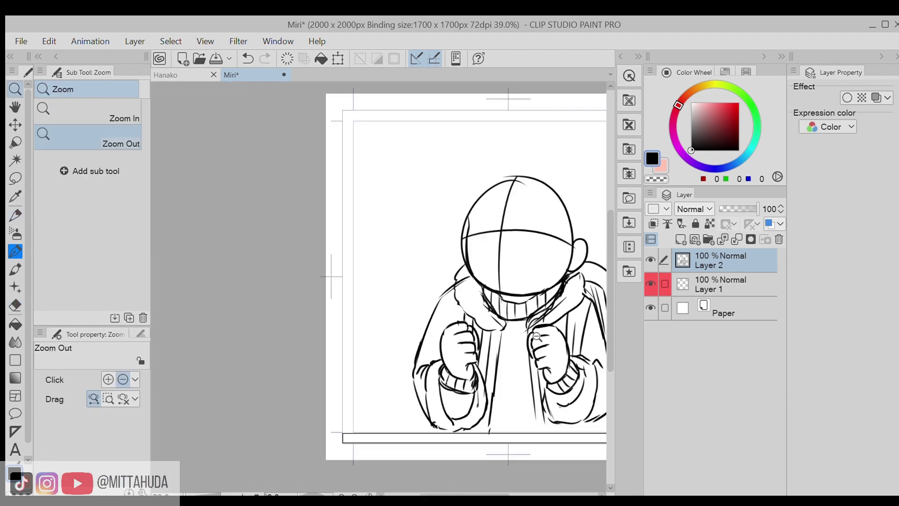
Step: Lasso a small part of the sketch, nudge it with Move layer, and clear the selection
{"action": "scroll", "coordinate": [515, 271], "scroll_direction": "up", "scroll_amount": 1}
{"action": "key", "text": "m"}
{"action": "mouse_move", "coordinate": [383, 246]}
{"action": "left_mouse_down"}
{"action": "mouse_move", "coordinate": [368, 314]}
{"action": "mouse_move", "coordinate": [389, 262]}
{"action": "left_mouse_up"}
{"action": "key", "text": "k"}
{"action": "key", "text": "ctrl+d"}
{"action": "left_click", "coordinate": [482, 188], "text": "alt"}
{"action": "scroll", "coordinate": [483, 188], "scroll_direction": "up", "scroll_amount": 2}
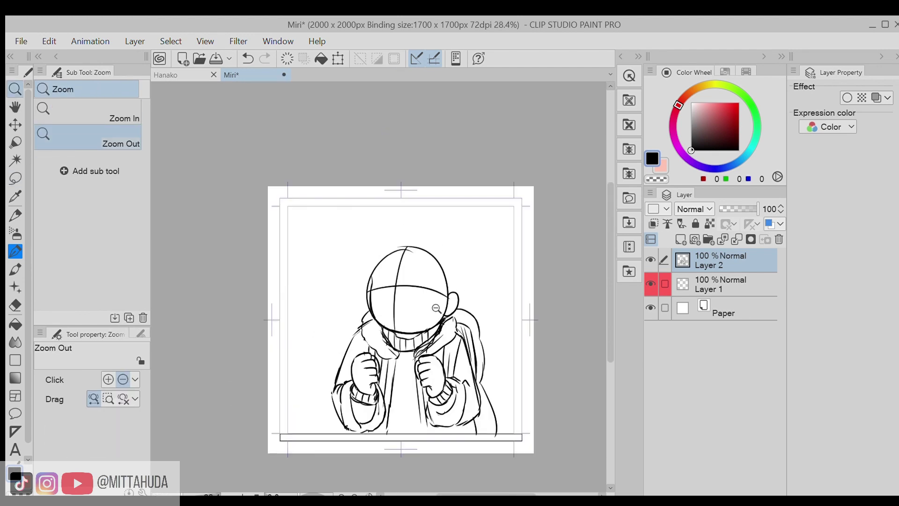
Step: Add a new raster layer above the body sketch and make it the active layer for the pencil
{"action": "left_click", "coordinate": [680, 240]}
{"action": "key", "text": "ctrl+plus"}
{"action": "key", "text": "p"}
{"action": "left_click", "coordinate": [684, 281]}
{"action": "left_click", "coordinate": [716, 261]}
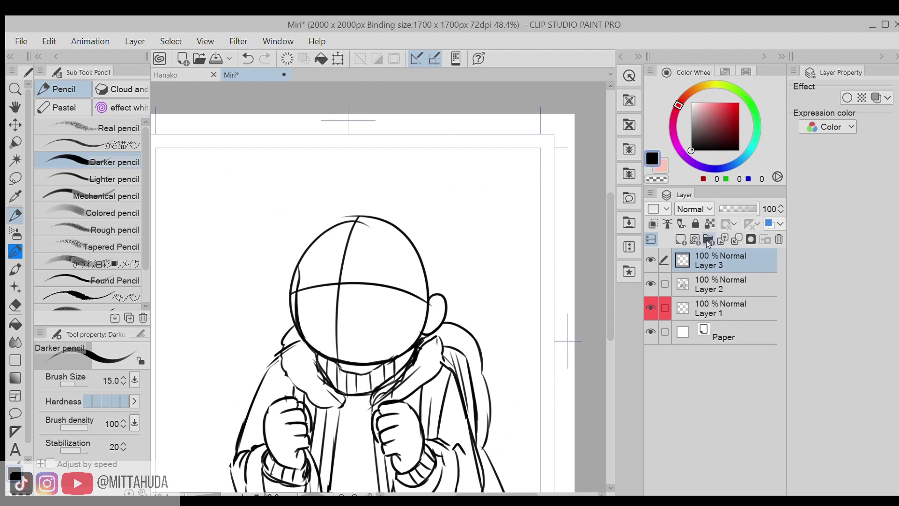
Step: Draw the inner ear folds with the Darker pencil at brush size 10
{"action": "scroll", "coordinate": [434, 308], "scroll_direction": "up", "scroll_amount": 6}
{"action": "key", "text": "bracketleft"}
{"action": "key", "text": "bracketleft"}
{"action": "mouse_move", "coordinate": [468, 262]}
{"action": "left_mouse_down"}
{"action": "mouse_move", "coordinate": [422, 288]}
{"action": "mouse_move", "coordinate": [402, 348]}
{"action": "mouse_move", "coordinate": [413, 373]}
{"action": "left_mouse_up"}
{"action": "mouse_move", "coordinate": [466, 258]}
{"action": "left_mouse_down"}
{"action": "mouse_move", "coordinate": [422, 284]}
{"action": "mouse_move", "coordinate": [458, 310]}
{"action": "left_mouse_up"}
{"action": "scroll", "coordinate": [461, 322], "scroll_direction": "down", "scroll_amount": 5}
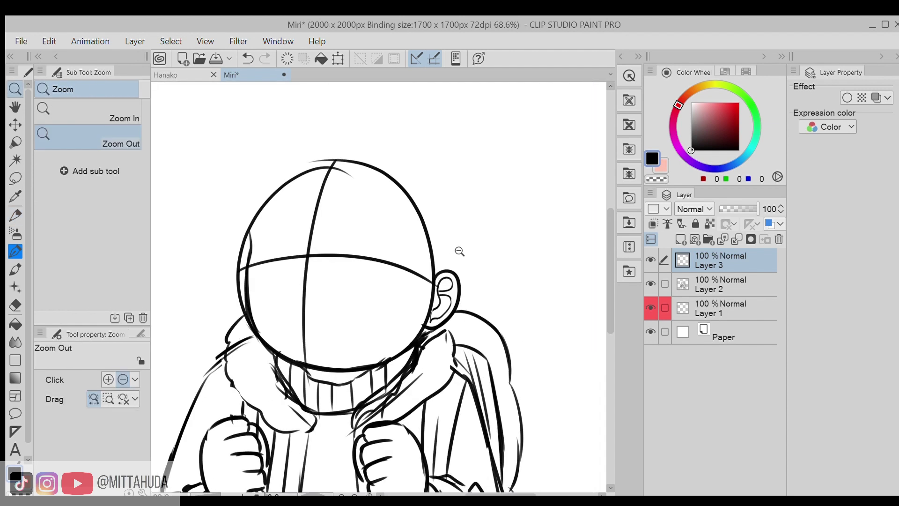
Step: Sketch the short lock of hair in front of the right ear on the top layer at brush size 15
{"action": "key", "text": "alt+bracketleft"}
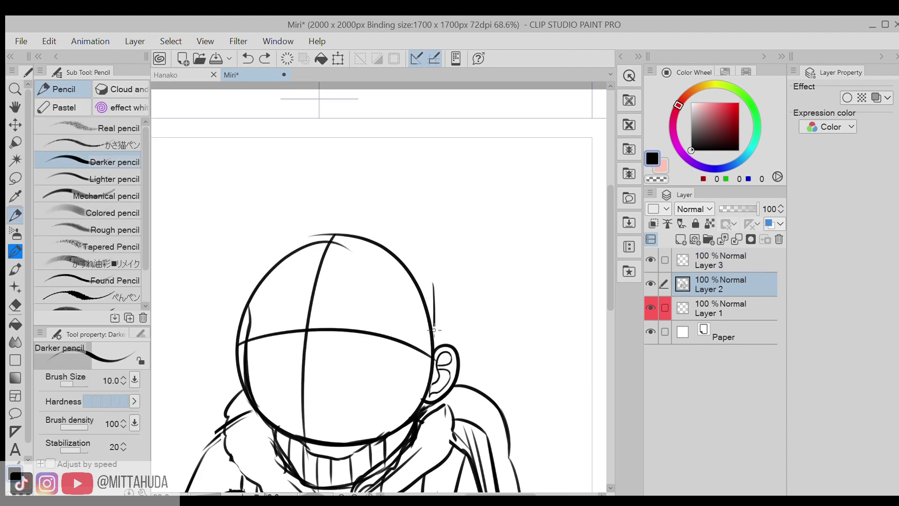
{"action": "key", "text": "alt+bracketright"}
{"action": "key", "text": "b"}
{"action": "key", "text": "p"}
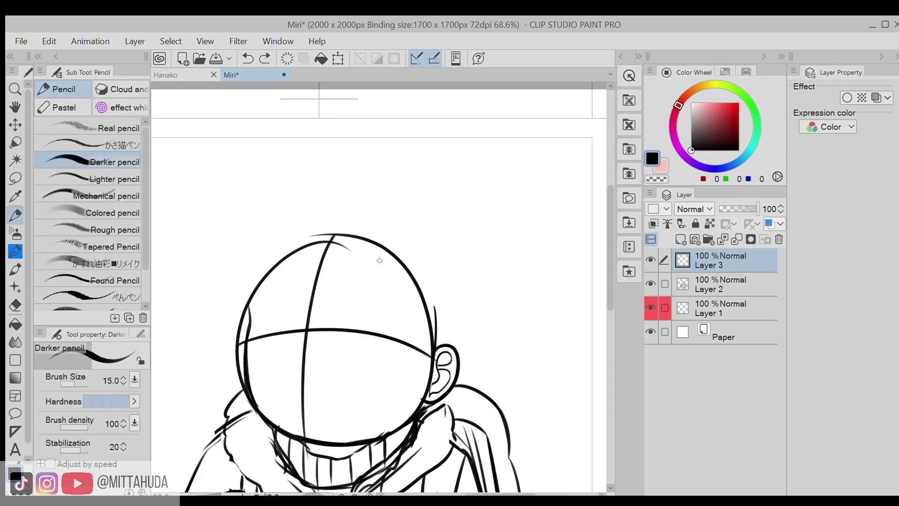
{"action": "left_click_drag", "start_coordinate": [421, 336], "coordinate": [427, 372]}
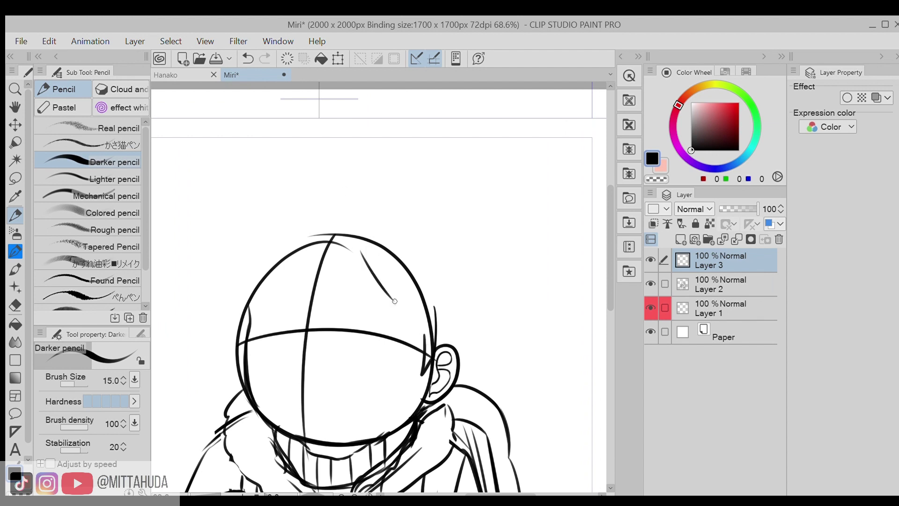
Step: Sketch the right fringe line sweeping from the parting down to the ear
{"action": "left_click_drag", "start_coordinate": [362, 251], "coordinate": [430, 341]}
{"action": "key", "text": "ctrl+z"}
{"action": "left_click_drag", "start_coordinate": [414, 282], "coordinate": [432, 342]}
{"action": "mouse_move", "coordinate": [357, 247]}
{"action": "left_mouse_down"}
{"action": "mouse_move", "coordinate": [444, 270]}
{"action": "mouse_move", "coordinate": [414, 328]}
{"action": "left_mouse_up"}
{"action": "key", "text": "ctrl+z"}
{"action": "left_click_drag", "start_coordinate": [440, 295], "coordinate": [410, 340]}
{"action": "key", "text": "ctrl+z"}
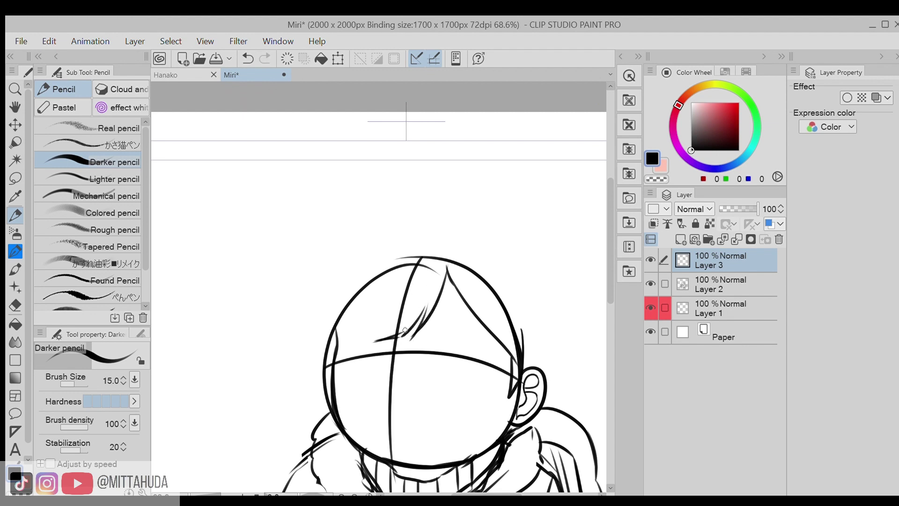
Step: Draw the fringe strands across the forehead from the parting toward the left side of the face
{"action": "scroll", "coordinate": [358, 331], "scroll_direction": "up", "scroll_amount": 4}
{"action": "left_click_drag", "start_coordinate": [381, 285], "coordinate": [347, 352]}
{"action": "mouse_move", "coordinate": [377, 297]}
{"action": "left_mouse_down"}
{"action": "mouse_move", "coordinate": [368, 336]}
{"action": "mouse_move", "coordinate": [432, 326]}
{"action": "left_mouse_up"}
{"action": "left_click", "coordinate": [444, 269], "text": "alt"}
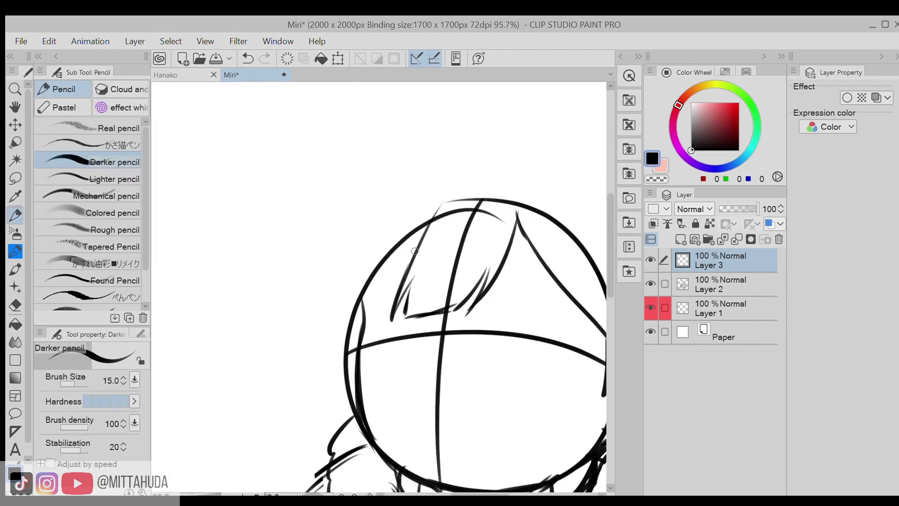
{"action": "left_click_drag", "start_coordinate": [424, 226], "coordinate": [386, 319]}
{"action": "left_click_drag", "start_coordinate": [381, 276], "coordinate": [355, 326]}
{"action": "left_click_drag", "start_coordinate": [368, 258], "coordinate": [334, 337]}
{"action": "left_click", "coordinate": [381, 274], "text": "alt"}
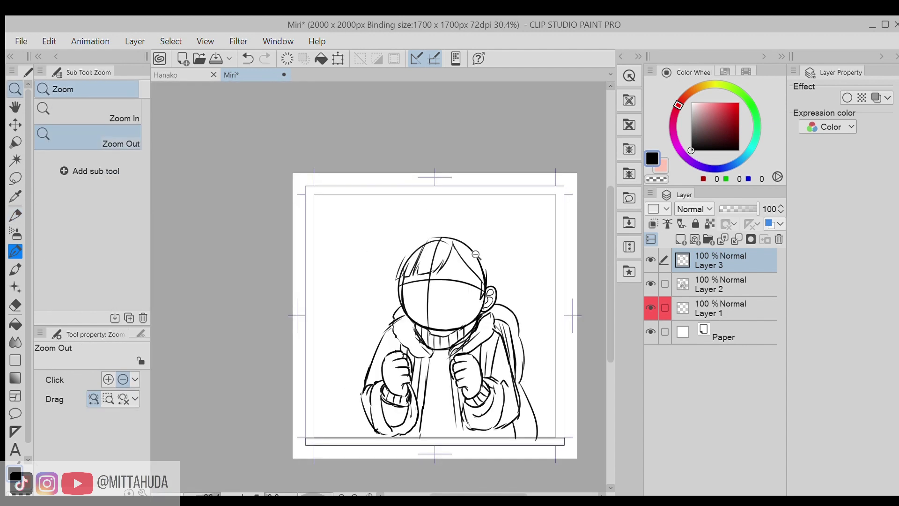
Step: Draw the outer hair contour curving over the upper left of the head down to the fringe tips
{"action": "left_click", "coordinate": [426, 242], "text": "ctrl"}
{"action": "scroll", "coordinate": [427, 242], "scroll_direction": "up", "scroll_amount": 2}
{"action": "left_click_drag", "start_coordinate": [400, 268], "coordinate": [347, 375]}
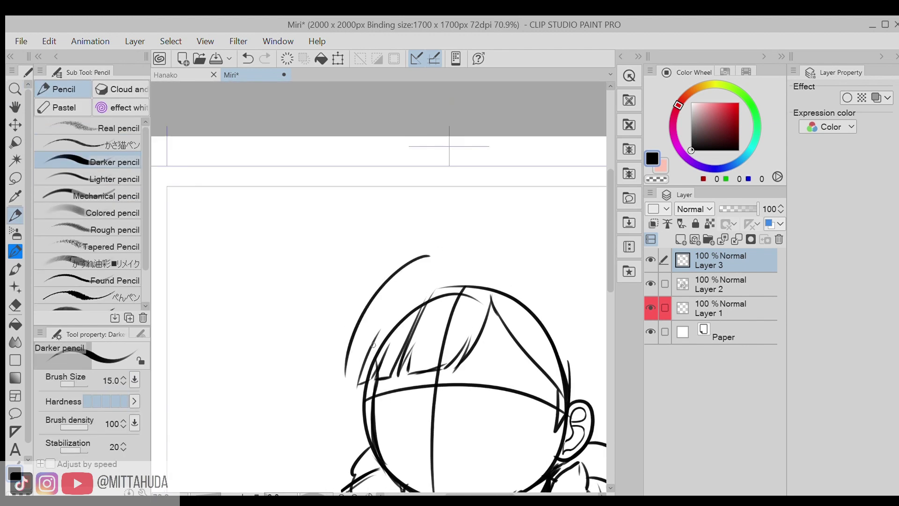
{"action": "left_click", "coordinate": [355, 374], "text": "ctrl"}
{"action": "left_click", "coordinate": [349, 348], "text": "alt"}
{"action": "scroll", "coordinate": [451, 301], "scroll_direction": "up", "scroll_amount": 3}
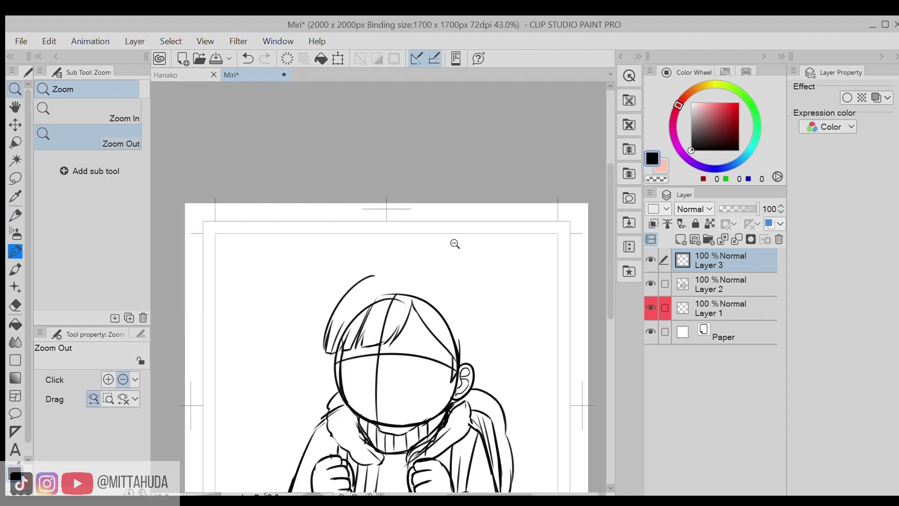
Step: Lasso the fringe and left hair contour, then reposition and slightly rotate them over the head
{"action": "key", "text": "m"}
{"action": "mouse_move", "coordinate": [403, 257]}
{"action": "left_mouse_down"}
{"action": "mouse_move", "coordinate": [412, 262]}
{"action": "mouse_move", "coordinate": [297, 347]}
{"action": "left_mouse_up"}
{"action": "key", "text": "ctrl+t"}
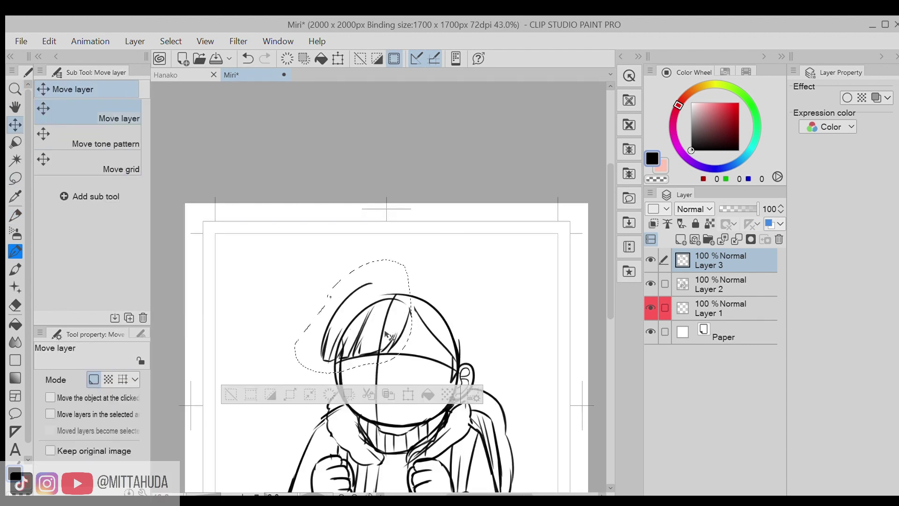
{"action": "left_click_drag", "start_coordinate": [413, 312], "coordinate": [398, 333]}
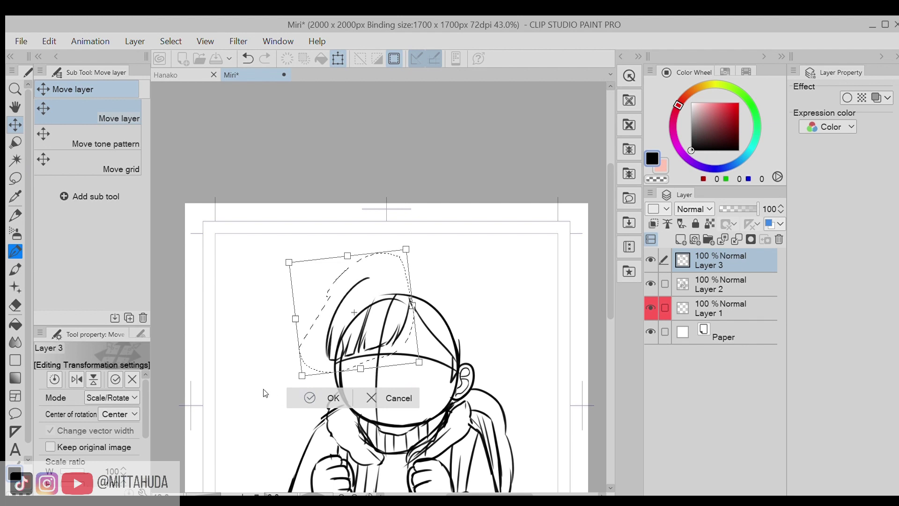
{"action": "key", "text": "Return"}
{"action": "key", "text": "p"}
{"action": "key", "text": "ctrl+z"}
{"action": "key", "text": "e"}
{"action": "key", "text": "p"}
Step: Draw the long left lock of hair falling from the fringe tips down to the hood, curling in at the end
{"action": "left_click_drag", "start_coordinate": [309, 395], "coordinate": [328, 342]}
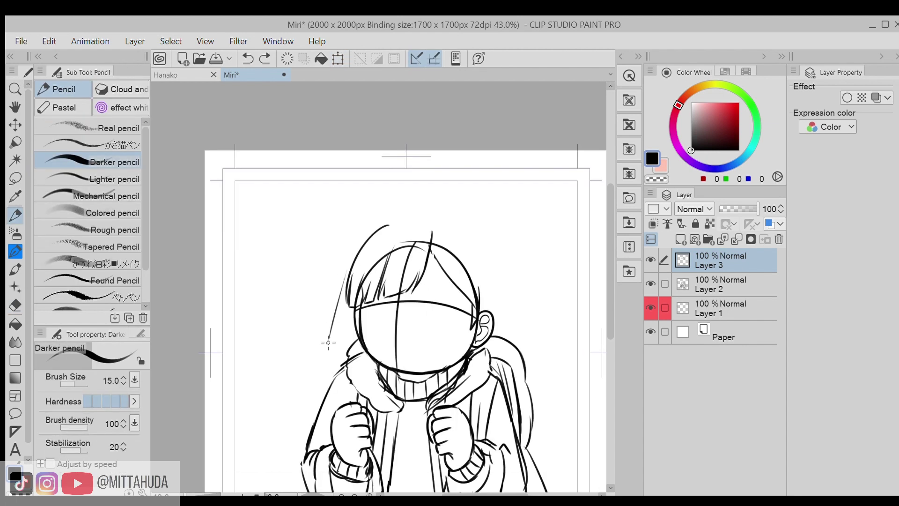
{"action": "left_click_drag", "start_coordinate": [352, 252], "coordinate": [332, 353]}
{"action": "key", "text": "ctrl+z"}
{"action": "left_click_drag", "start_coordinate": [366, 238], "coordinate": [323, 346]}
{"action": "key", "text": "ctrl+z"}
{"action": "left_click_drag", "start_coordinate": [349, 275], "coordinate": [328, 360]}
{"action": "left_click_drag", "start_coordinate": [320, 328], "coordinate": [335, 374]}
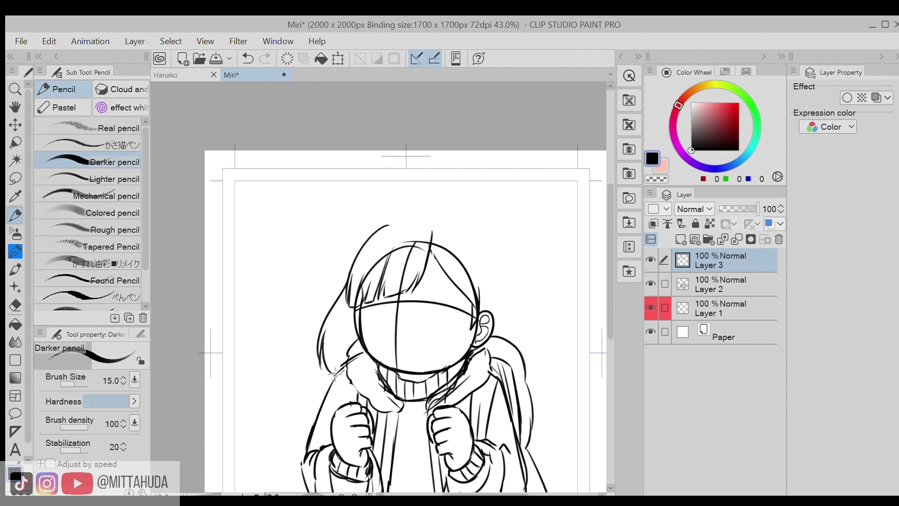
Step: Extend the hair contour over the crown and down the right side of the head past the ear
{"action": "left_click_drag", "start_coordinate": [496, 242], "coordinate": [430, 296]}
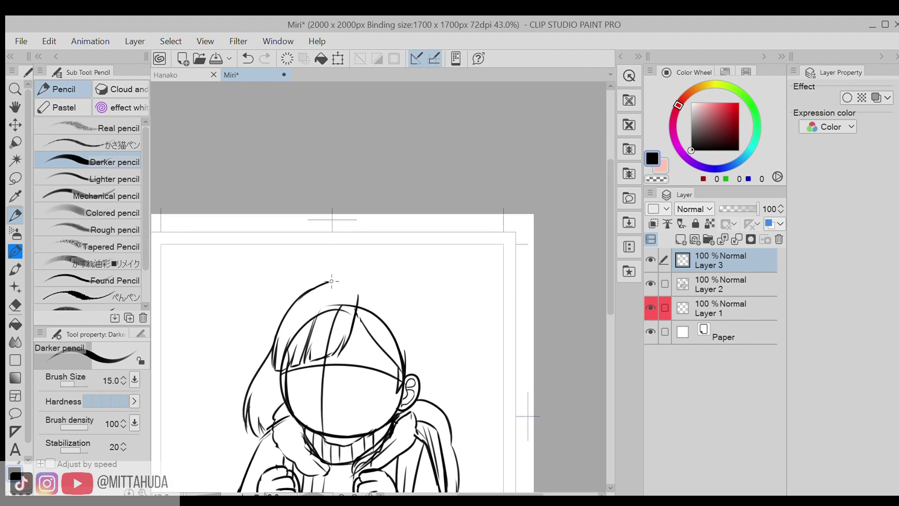
{"action": "mouse_move", "coordinate": [331, 281]}
{"action": "left_mouse_down"}
{"action": "mouse_move", "coordinate": [385, 285]}
{"action": "mouse_move", "coordinate": [427, 351]}
{"action": "left_mouse_up"}
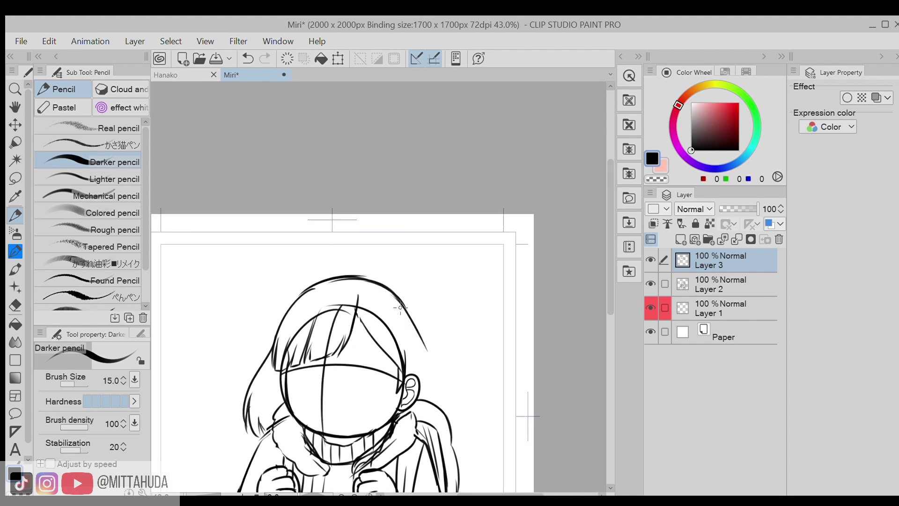
{"action": "key", "text": "ctrl+z"}
{"action": "key", "text": "ctrl+z"}
{"action": "left_click_drag", "start_coordinate": [402, 298], "coordinate": [427, 399]}
{"action": "left_click_drag", "start_coordinate": [435, 305], "coordinate": [463, 227]}
{"action": "scroll", "coordinate": [436, 325], "scroll_direction": "up", "scroll_amount": 3}
{"action": "key", "text": "ctrl+z"}
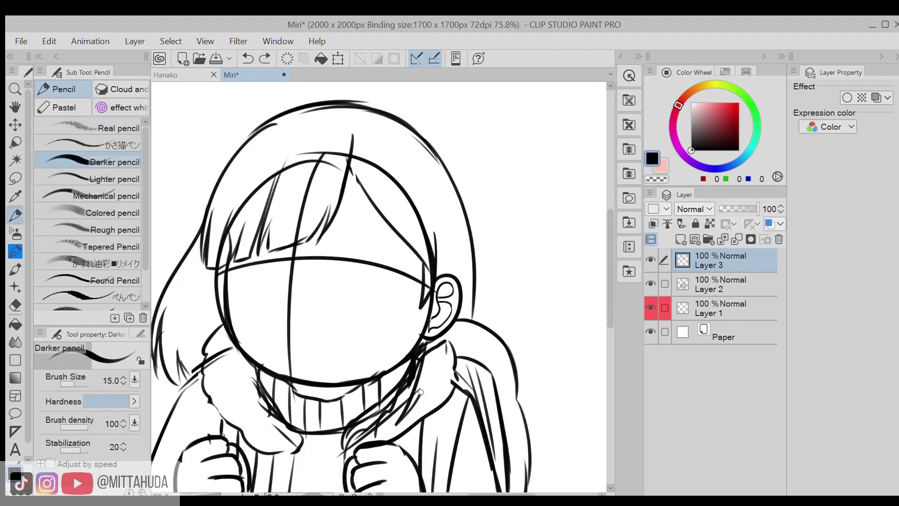
Step: Erase the upper right hair contour and redraw it as a wider, smoother curve from the crown
{"action": "key", "text": "e"}
{"action": "left_click_drag", "start_coordinate": [469, 271], "coordinate": [431, 140]}
{"action": "key", "text": "p"}
{"action": "left_click_drag", "start_coordinate": [483, 241], "coordinate": [439, 152]}
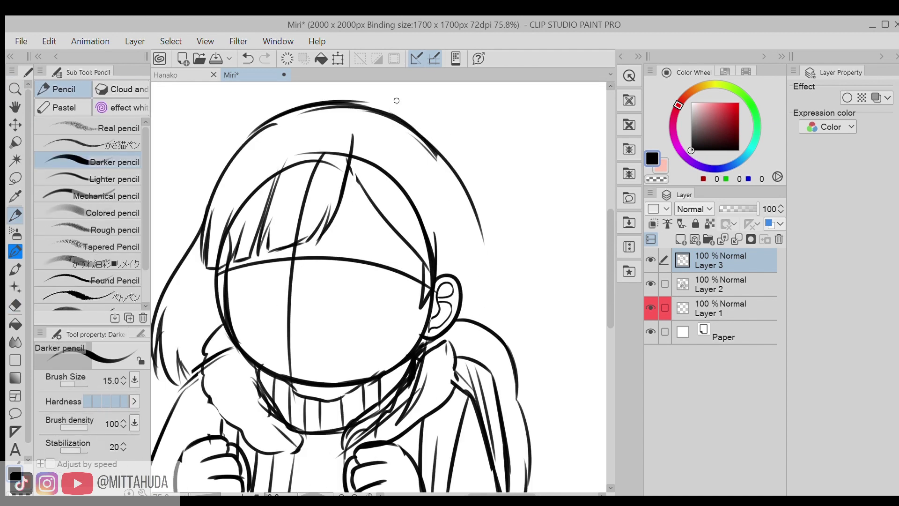
{"action": "key", "text": "e"}
{"action": "key", "text": "p"}
{"action": "mouse_move", "coordinate": [323, 99]}
{"action": "left_mouse_down"}
{"action": "mouse_move", "coordinate": [435, 139]}
{"action": "mouse_move", "coordinate": [456, 166]}
{"action": "left_mouse_up"}
{"action": "key", "text": "e"}
{"action": "key", "text": "p"}
{"action": "left_click_drag", "start_coordinate": [483, 263], "coordinate": [459, 170]}
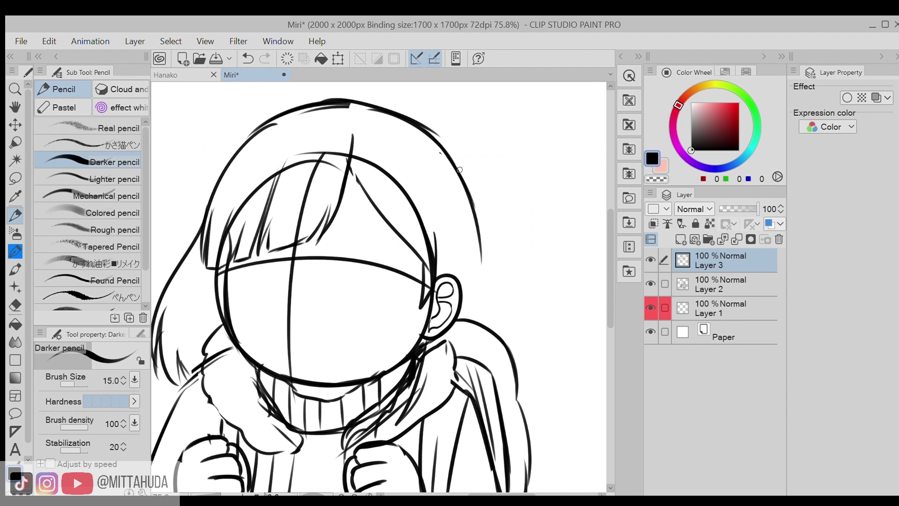
Step: Continue the right hair contour past the ear and taper its ends into strands over the hood
{"action": "left_click_drag", "start_coordinate": [442, 141], "coordinate": [499, 335]}
{"action": "left_click_drag", "start_coordinate": [490, 290], "coordinate": [487, 387]}
{"action": "key", "text": "ctrl+z"}
{"action": "mouse_move", "coordinate": [493, 318]}
{"action": "left_mouse_down"}
{"action": "mouse_move", "coordinate": [492, 361]}
{"action": "mouse_move", "coordinate": [459, 408]}
{"action": "left_mouse_up"}
{"action": "left_click_drag", "start_coordinate": [475, 364], "coordinate": [428, 419]}
{"action": "left_click_drag", "start_coordinate": [467, 376], "coordinate": [404, 443]}
{"action": "key", "text": "/"}
{"action": "scroll", "coordinate": [382, 287], "scroll_direction": "down", "scroll_amount": 5}
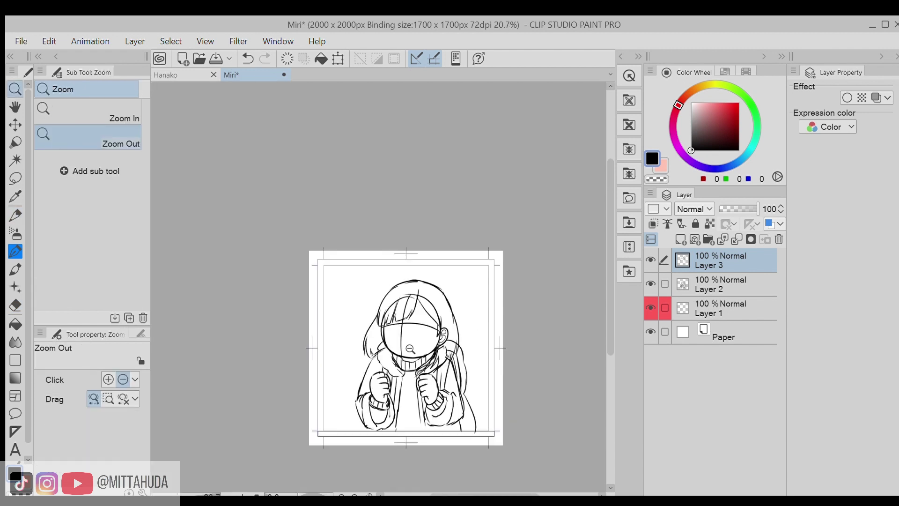
Step: Erase the head guide's upper circle lines inside the hair on the body sketch layer
{"action": "scroll", "coordinate": [382, 287], "scroll_direction": "up", "scroll_amount": 5}
{"action": "scroll", "coordinate": [489, 330], "scroll_direction": "down", "scroll_amount": 4}
{"action": "key", "text": "e"}
{"action": "scroll", "coordinate": [543, 225], "scroll_direction": "up", "scroll_amount": 2}
{"action": "key", "text": "alt+bracketleft"}
{"action": "mouse_move", "coordinate": [557, 290]}
{"action": "left_mouse_down"}
{"action": "mouse_move", "coordinate": [492, 239]}
{"action": "mouse_move", "coordinate": [454, 262]}
{"action": "left_mouse_up"}
{"action": "key", "text": "/"}
{"action": "scroll", "coordinate": [454, 262], "scroll_direction": "down", "scroll_amount": 2}
{"action": "scroll", "coordinate": [515, 258], "scroll_direction": "up", "scroll_amount": 2}
{"action": "scroll", "coordinate": [556, 257], "scroll_direction": "down", "scroll_amount": 2}
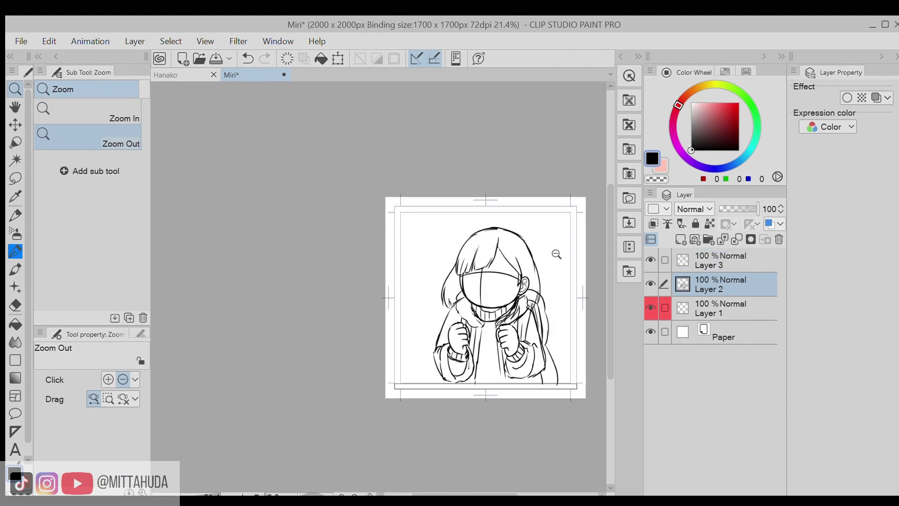
Step: Sketch a large drooping, ear-like shape with a folded tip extending from the right side of the hair
{"action": "key", "text": "p"}
{"action": "scroll", "coordinate": [468, 281], "scroll_direction": "up", "scroll_amount": 2}
{"action": "mouse_move", "coordinate": [453, 300]}
{"action": "left_mouse_down"}
{"action": "mouse_move", "coordinate": [508, 267]}
{"action": "mouse_move", "coordinate": [535, 295]}
{"action": "mouse_move", "coordinate": [539, 334]}
{"action": "left_mouse_up"}
{"action": "key", "text": "ctrl+z"}
{"action": "key", "text": "ctrl+z"}
{"action": "left_click_drag", "start_coordinate": [503, 302], "coordinate": [457, 346]}
{"action": "left_click_drag", "start_coordinate": [511, 311], "coordinate": [540, 333]}
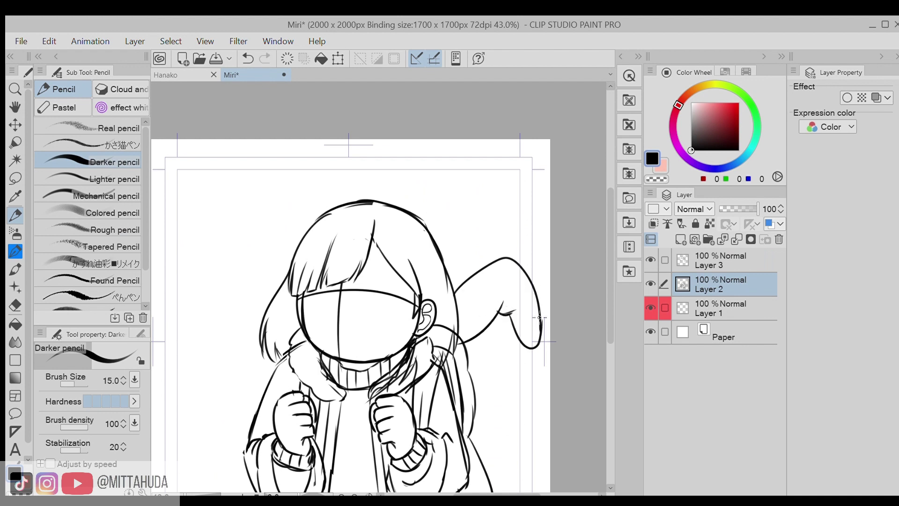
Step: Erase the drooping shape's lower edge and redraw it from the hair up past the fold
{"action": "key", "text": "/"}
{"action": "scroll", "coordinate": [524, 304], "scroll_direction": "down", "scroll_amount": 4}
{"action": "scroll", "coordinate": [531, 297], "scroll_direction": "up", "scroll_amount": 6}
{"action": "key", "text": "e"}
{"action": "left_click_drag", "start_coordinate": [489, 318], "coordinate": [440, 351]}
{"action": "key", "text": "p"}
{"action": "left_click_drag", "start_coordinate": [504, 270], "coordinate": [442, 349]}
Step: Lasso the drooping shape, move it closer to the head, and touch up its fold
{"action": "key", "text": "m"}
{"action": "left_click_drag", "start_coordinate": [512, 190], "coordinate": [440, 234]}
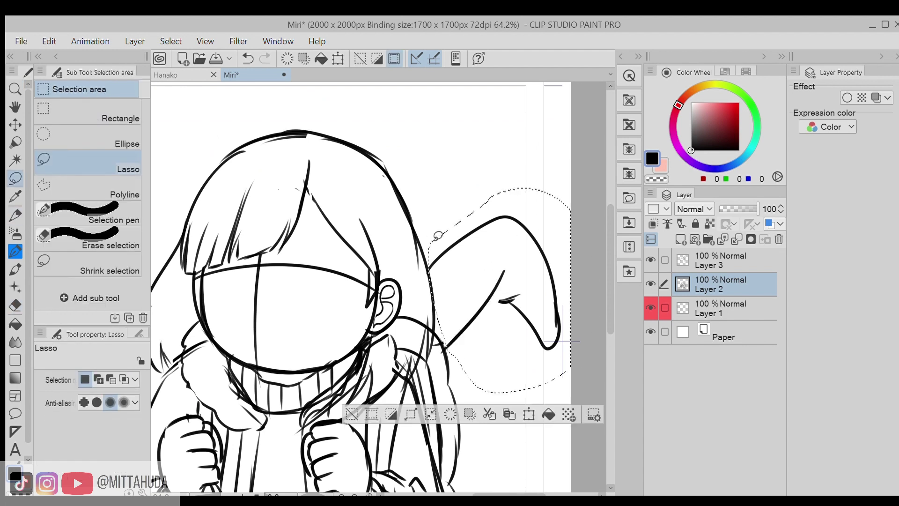
{"action": "key", "text": "k"}
{"action": "key", "text": "e"}
{"action": "key", "text": "/"}
{"action": "scroll", "coordinate": [392, 300], "scroll_direction": "down", "scroll_amount": 4}
{"action": "key", "text": "p"}
{"action": "scroll", "coordinate": [377, 326], "scroll_direction": "up", "scroll_amount": 6}
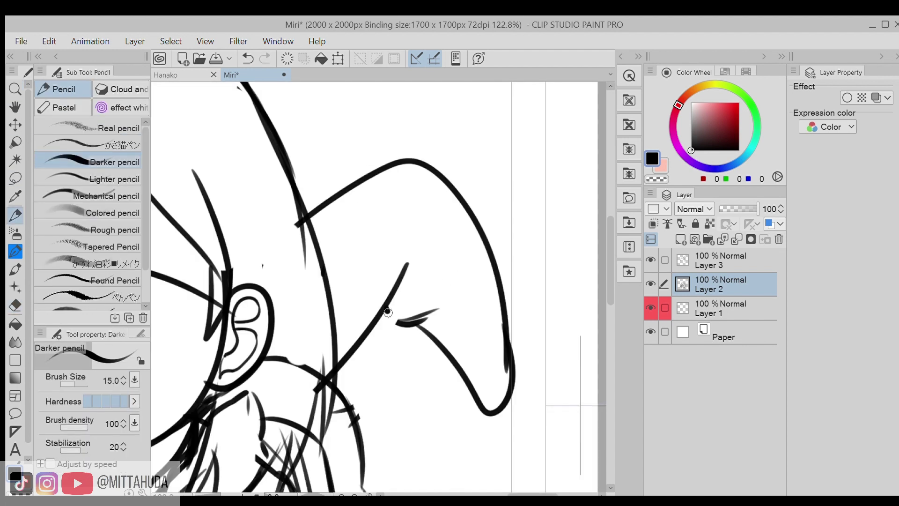
{"action": "key", "text": "/"}
{"action": "scroll", "coordinate": [377, 326], "scroll_direction": "down", "scroll_amount": 6}
Step: Draw a bar hair clip with a small flower on the right side hair of the hair layer at brush size 10
{"action": "left_click", "coordinate": [721, 260]}
{"action": "scroll", "coordinate": [398, 300], "scroll_direction": "up", "scroll_amount": 6}
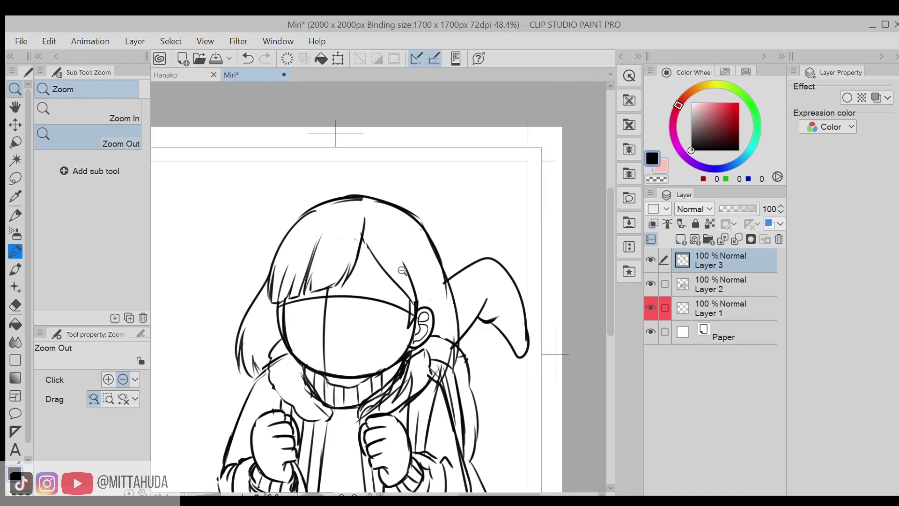
{"action": "key", "text": "p"}
{"action": "left_click_drag", "start_coordinate": [443, 254], "coordinate": [370, 287]}
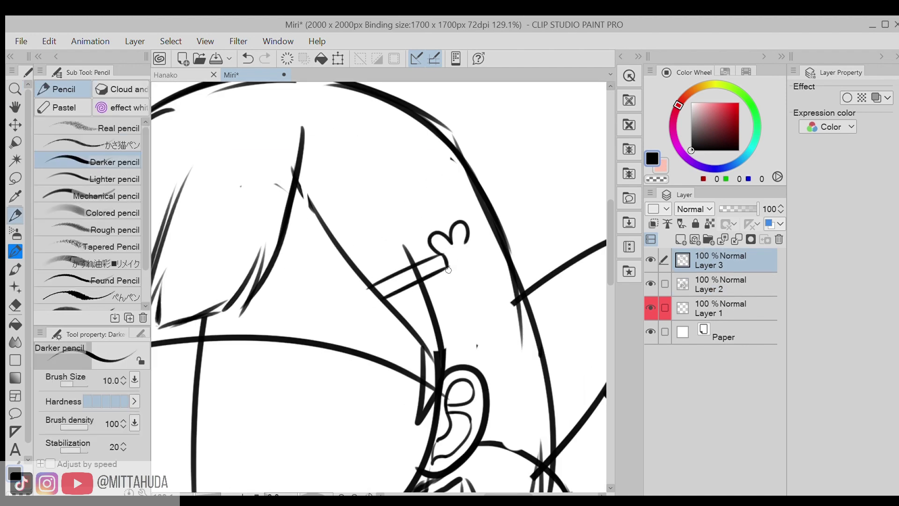
{"action": "scroll", "coordinate": [454, 244], "scroll_direction": "down", "scroll_amount": 5}
{"action": "scroll", "coordinate": [444, 146], "scroll_direction": "up", "scroll_amount": 6}
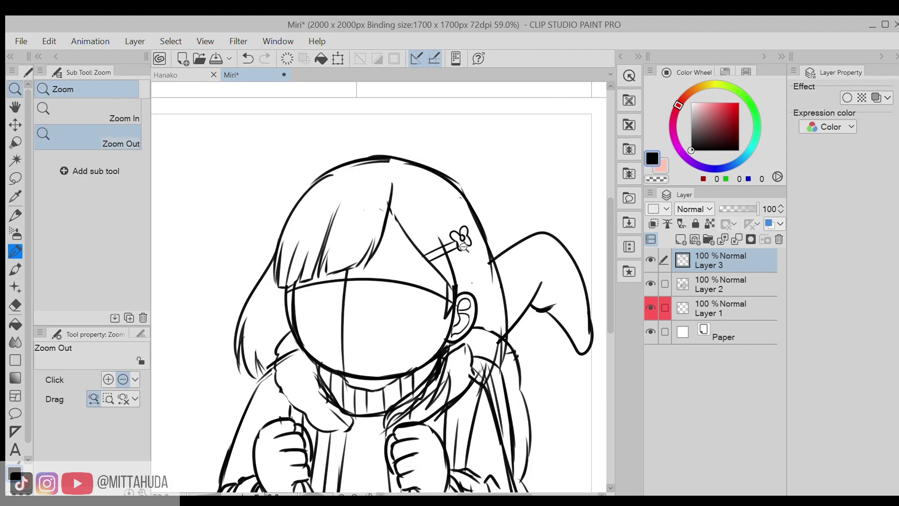
Step: Erase the hair lines crossing the clip's bar and close its front end with a rounded tip
{"action": "key", "text": "e"}
{"action": "scroll", "coordinate": [456, 209], "scroll_direction": "down", "scroll_amount": 5}
{"action": "scroll", "coordinate": [492, 221], "scroll_direction": "up", "scroll_amount": 8}
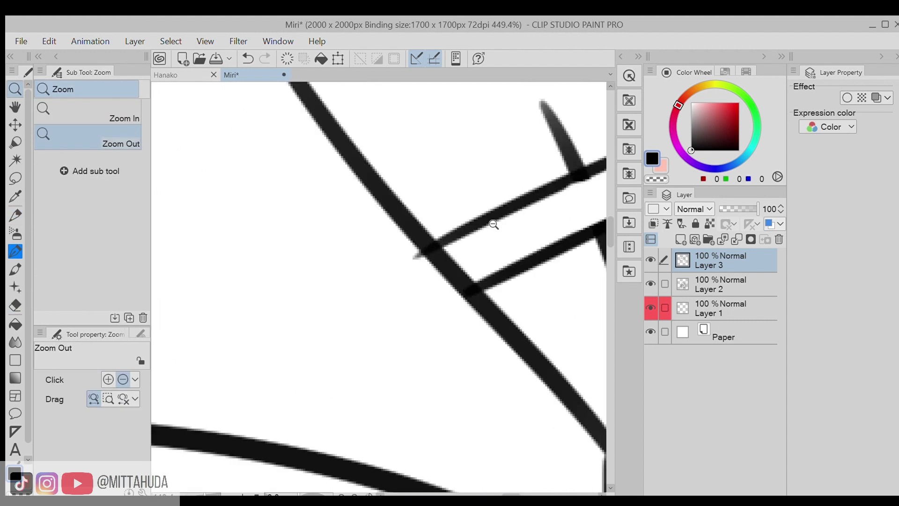
{"action": "key", "text": "p"}
{"action": "left_click_drag", "start_coordinate": [422, 256], "coordinate": [444, 292]}
{"action": "scroll", "coordinate": [445, 293], "scroll_direction": "down", "scroll_amount": 6}
{"action": "scroll", "coordinate": [468, 262], "scroll_direction": "up", "scroll_amount": 4}
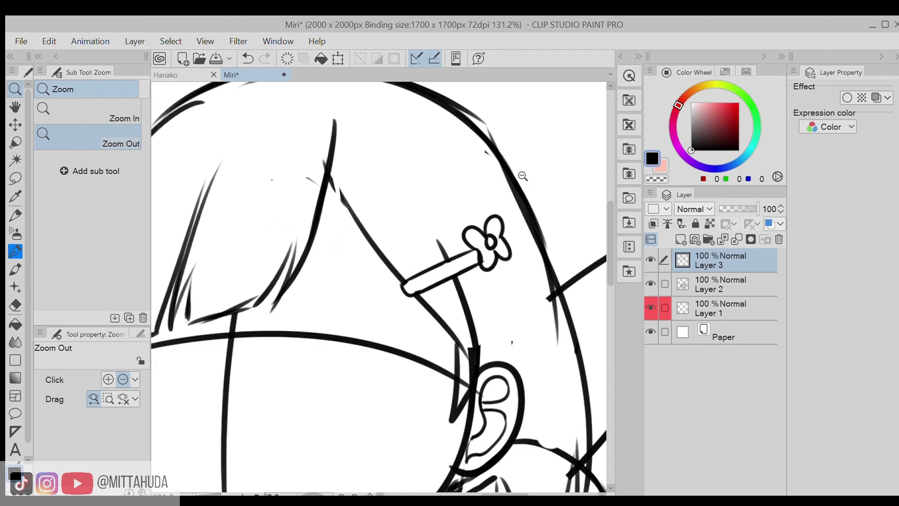
Step: Draw a thin strand line in the hair below the clip, merge the hair layer into the one below, and add a new layer
{"action": "left_click_drag", "start_coordinate": [510, 352], "coordinate": [503, 291]}
{"action": "scroll", "coordinate": [487, 310], "scroll_direction": "down", "scroll_amount": 6}
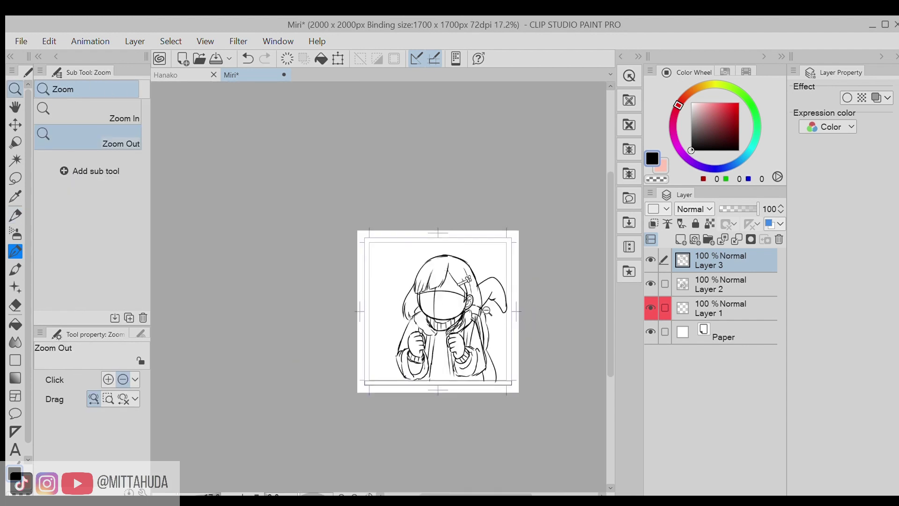
{"action": "left_click", "coordinate": [735, 239]}
{"action": "left_click", "coordinate": [680, 238]}
Step: On Layer 2, erase the messy lines where the hair meets the hood below the ear with a size 60 eraser
{"action": "left_click", "coordinate": [721, 285]}
{"action": "key", "text": "e"}
{"action": "scroll", "coordinate": [476, 319], "scroll_direction": "up", "scroll_amount": 6}
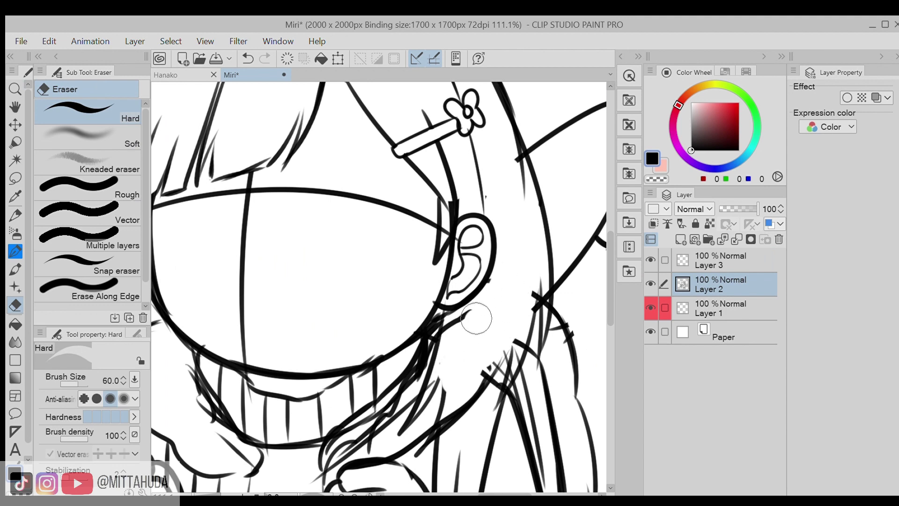
{"action": "scroll", "coordinate": [476, 318], "scroll_direction": "down", "scroll_amount": 6}
{"action": "scroll", "coordinate": [496, 248], "scroll_direction": "up", "scroll_amount": 6}
Step: Clean up the overlapping lines between the jaw, ear and turtleneck with the eraser at size 25
{"action": "key", "text": "bracketleft"}
{"action": "key", "text": "bracketleft"}
{"action": "key", "text": "bracketleft"}
{"action": "key", "text": "bracketleft"}
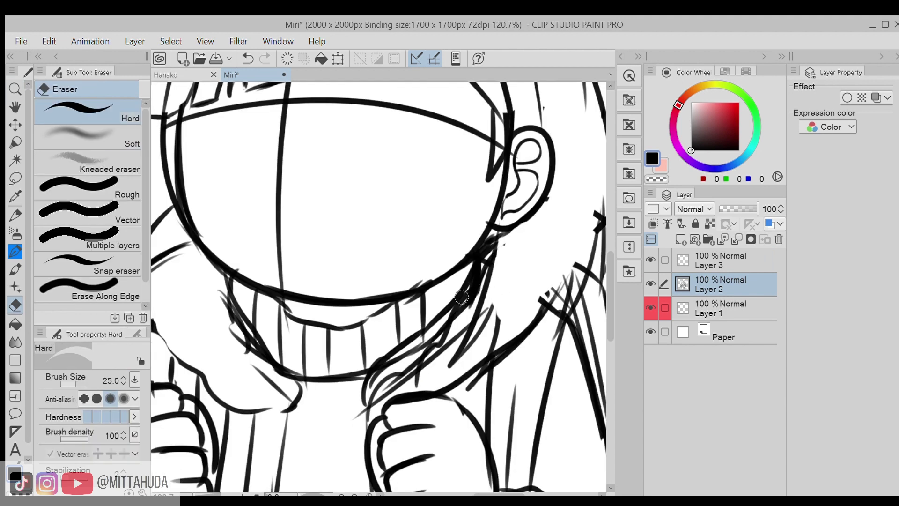
{"action": "scroll", "coordinate": [462, 323], "scroll_direction": "down", "scroll_amount": 6}
{"action": "scroll", "coordinate": [462, 323], "scroll_direction": "up", "scroll_amount": 6}
{"action": "left_click_drag", "start_coordinate": [492, 258], "coordinate": [442, 347]}
{"action": "scroll", "coordinate": [441, 347], "scroll_direction": "down", "scroll_amount": 6}
{"action": "scroll", "coordinate": [492, 242], "scroll_direction": "up", "scroll_amount": 3}
{"action": "scroll", "coordinate": [338, 335], "scroll_direction": "down", "scroll_amount": 2}
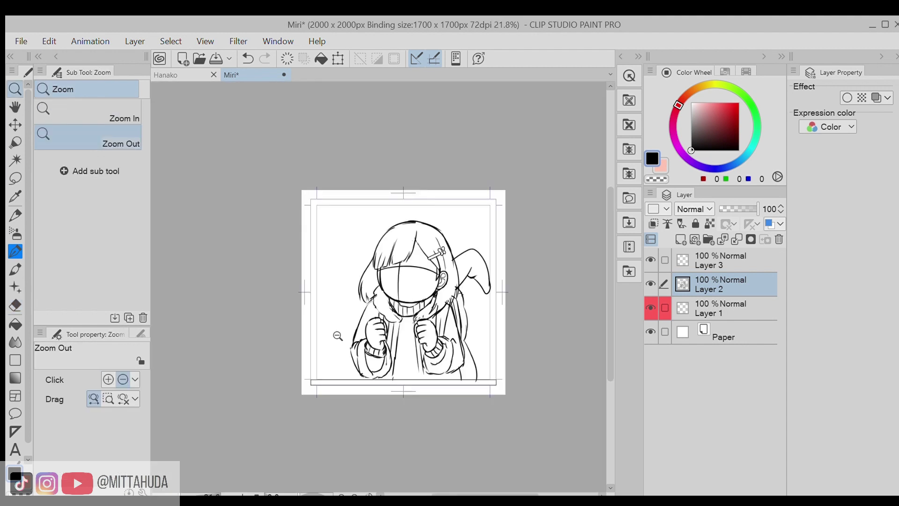
Step: On Layer 3, draw a thick curved upper lash with an outer wing and a small crease mark beside the head, using pencil size 15
{"action": "left_click", "coordinate": [721, 260]}
{"action": "scroll", "coordinate": [351, 234], "scroll_direction": "up", "scroll_amount": 4}
{"action": "key", "text": "p"}
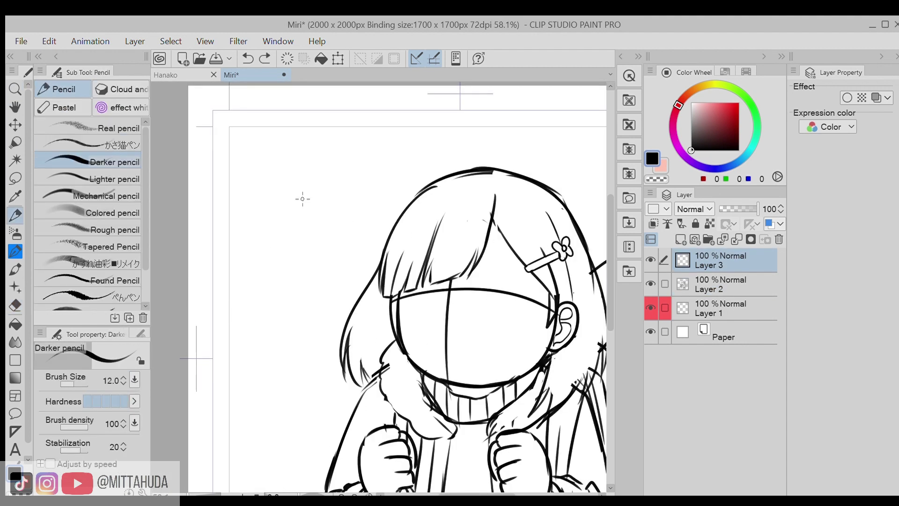
{"action": "mouse_move", "coordinate": [265, 255]}
{"action": "left_mouse_down"}
{"action": "mouse_move", "coordinate": [331, 252]}
{"action": "mouse_move", "coordinate": [297, 246]}
{"action": "mouse_move", "coordinate": [343, 265]}
{"action": "mouse_move", "coordinate": [331, 238]}
{"action": "mouse_move", "coordinate": [367, 230]}
{"action": "mouse_move", "coordinate": [426, 240]}
{"action": "left_mouse_up"}
{"action": "scroll", "coordinate": [305, 242], "scroll_direction": "up", "scroll_amount": 3}
{"action": "key", "text": "ctrl+z"}
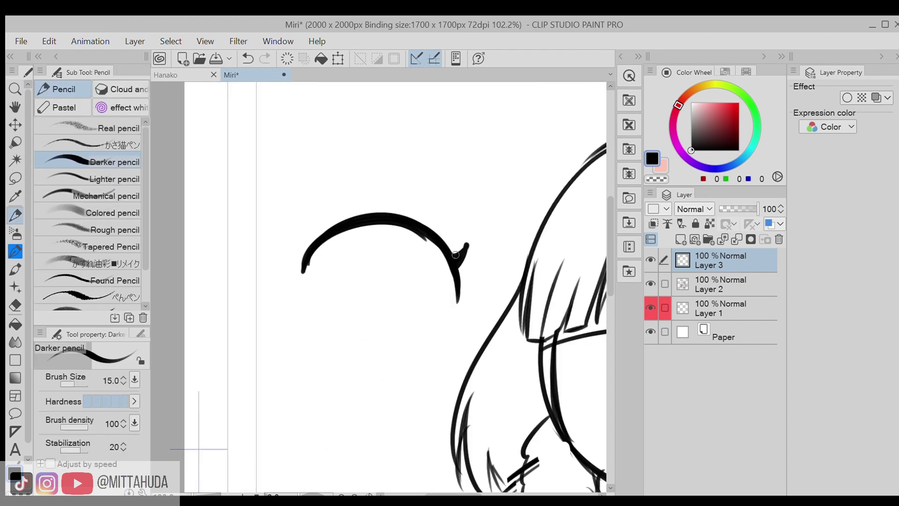
{"action": "mouse_move", "coordinate": [353, 192]}
{"action": "left_mouse_down"}
{"action": "mouse_move", "coordinate": [304, 210]}
{"action": "mouse_move", "coordinate": [371, 251]}
{"action": "left_mouse_up"}
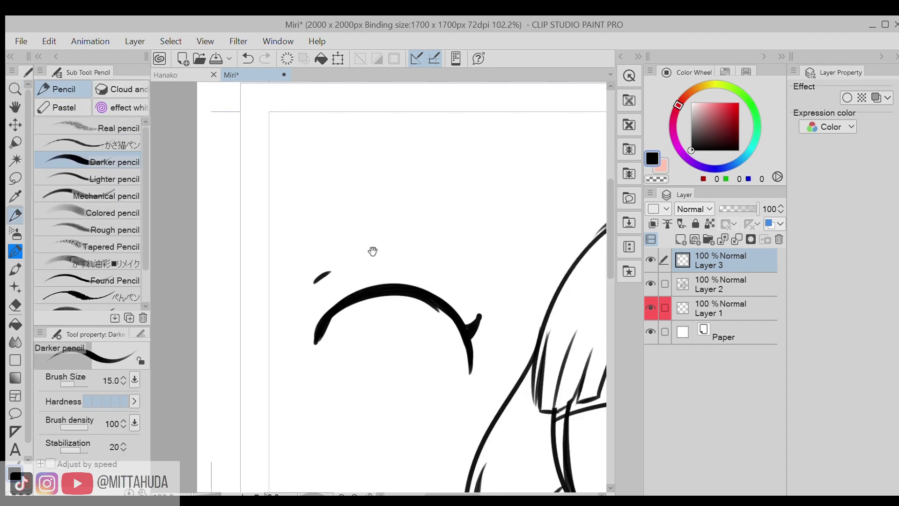
Step: Draw a short arched eyebrow above the eye's crease mark, redoing the stroke once
{"action": "left_click_drag", "start_coordinate": [289, 246], "coordinate": [366, 214]}
{"action": "key", "text": "ctrl+z"}
{"action": "mouse_move", "coordinate": [289, 245]}
{"action": "left_mouse_down"}
{"action": "mouse_move", "coordinate": [365, 214]}
{"action": "mouse_move", "coordinate": [362, 356]}
{"action": "left_mouse_up"}
Step: Draw a tall oval iris outline beneath the upper lash
{"action": "left_click", "coordinate": [395, 244], "text": "alt"}
{"action": "scroll", "coordinate": [403, 263], "scroll_direction": "up", "scroll_amount": 1}
{"action": "mouse_move", "coordinate": [375, 240]}
{"action": "left_mouse_down"}
{"action": "mouse_move", "coordinate": [420, 300]}
{"action": "mouse_move", "coordinate": [397, 250]}
{"action": "mouse_move", "coordinate": [428, 345]}
{"action": "mouse_move", "coordinate": [411, 360]}
{"action": "left_mouse_up"}
{"action": "key", "text": "ctrl+z"}
{"action": "left_click", "coordinate": [422, 291], "text": "alt"}
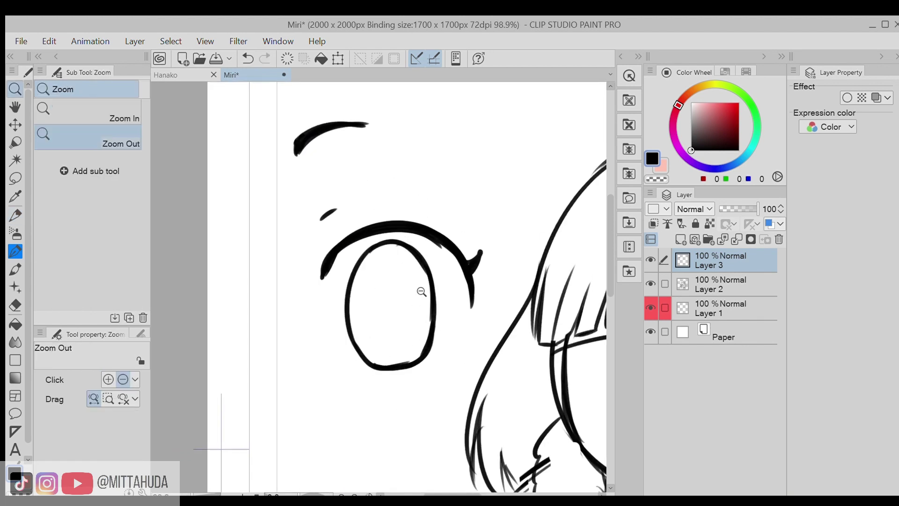
{"action": "left_click", "coordinate": [421, 291], "text": "alt"}
{"action": "scroll", "coordinate": [392, 328], "scroll_direction": "up", "scroll_amount": 5}
{"action": "left_click", "coordinate": [330, 318], "text": "alt"}
{"action": "scroll", "coordinate": [329, 318], "scroll_direction": "up", "scroll_amount": 8}
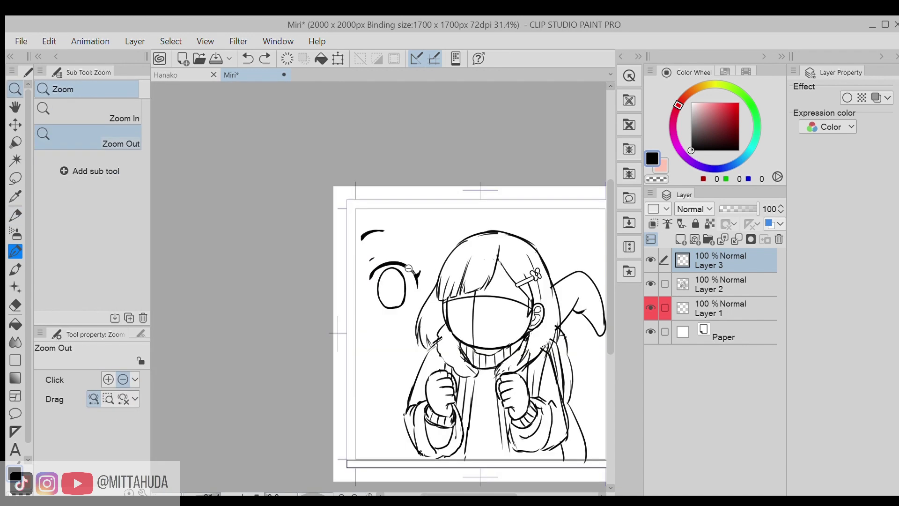
Step: Add a crescent highlight on the iris's upper edge, erase the outline crossing it, and fill in a small round pupil
{"action": "left_click_drag", "start_coordinate": [424, 228], "coordinate": [456, 255]}
{"action": "key", "text": "e"}
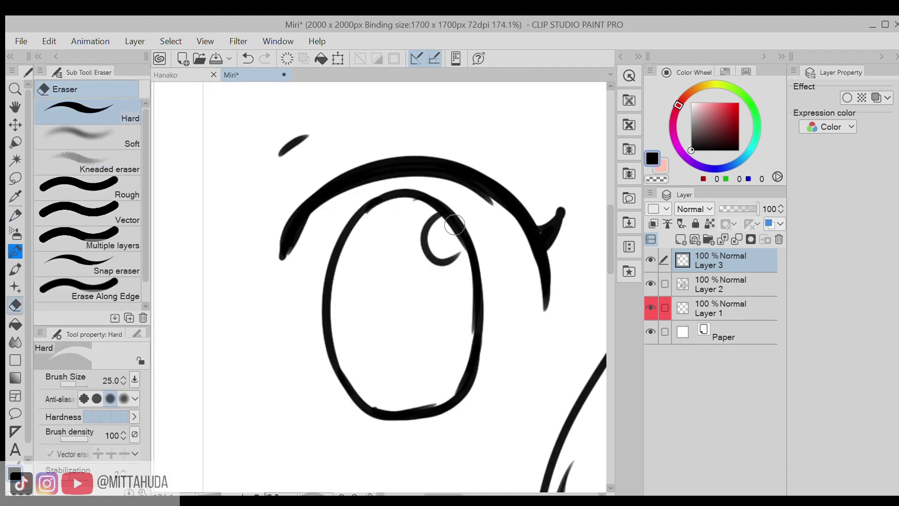
{"action": "left_click_drag", "start_coordinate": [466, 222], "coordinate": [449, 231]}
{"action": "key", "text": "p"}
{"action": "mouse_move", "coordinate": [403, 284]}
{"action": "left_mouse_down"}
{"action": "mouse_move", "coordinate": [395, 298]}
{"action": "mouse_move", "coordinate": [398, 290]}
{"action": "left_mouse_up"}
{"action": "left_click", "coordinate": [398, 290], "text": "alt"}
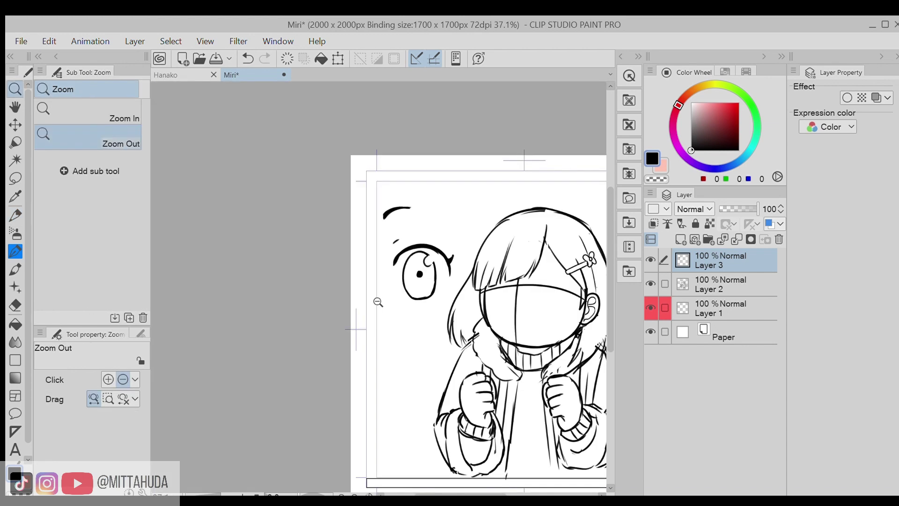
Step: Draw two small circular highlights inside the iris, one near its top and one near its lower left, with pencil size 10
{"action": "scroll", "coordinate": [412, 263], "scroll_direction": "up", "scroll_amount": 8}
{"action": "left_click", "coordinate": [360, 187], "text": "alt"}
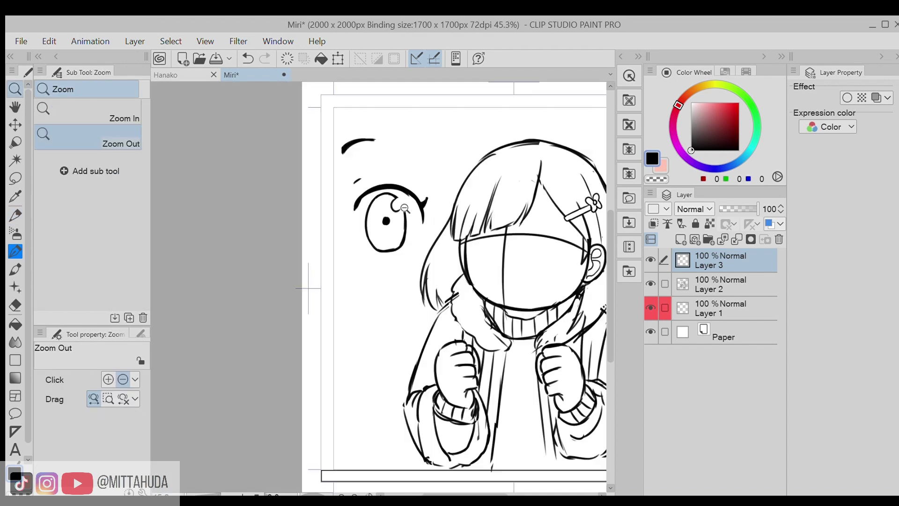
{"action": "scroll", "coordinate": [427, 170], "scroll_direction": "up", "scroll_amount": 6}
{"action": "key", "text": "ctrl+z"}
{"action": "key", "text": "bracketleft"}
{"action": "key", "text": "bracketleft"}
{"action": "left_click_drag", "start_coordinate": [377, 176], "coordinate": [378, 177]}
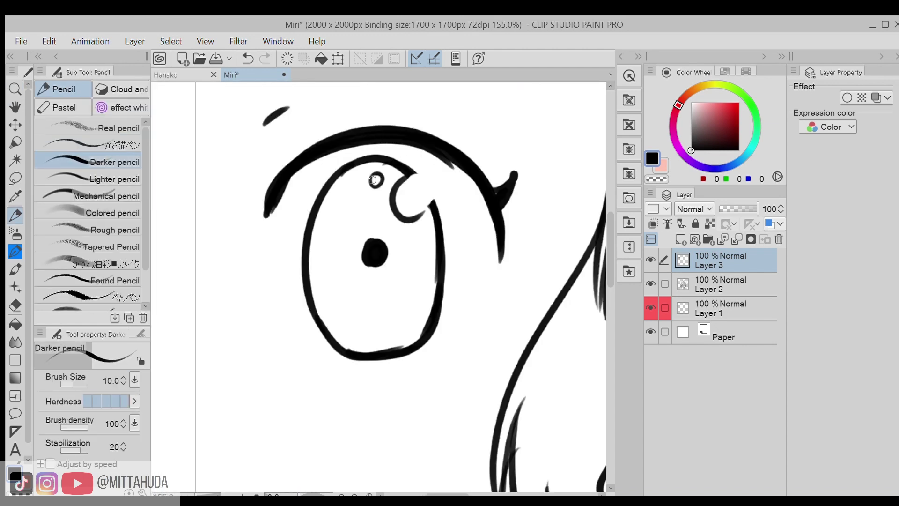
{"action": "left_click_drag", "start_coordinate": [333, 302], "coordinate": [312, 322]}
Step: Add a row of short lower lash ticks beneath the iris
{"action": "scroll", "coordinate": [376, 273], "scroll_direction": "up", "scroll_amount": 5}
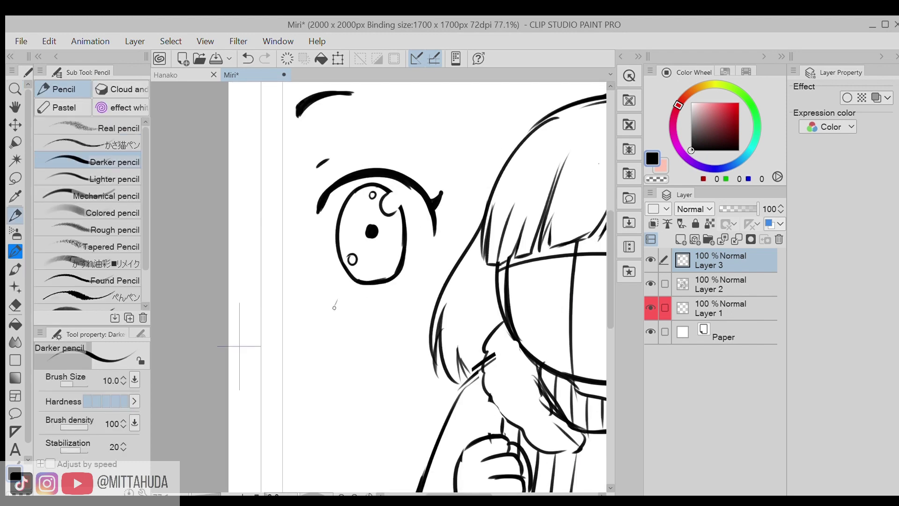
{"action": "scroll", "coordinate": [380, 301], "scroll_direction": "down", "scroll_amount": 3}
{"action": "scroll", "coordinate": [375, 290], "scroll_direction": "up", "scroll_amount": 3}
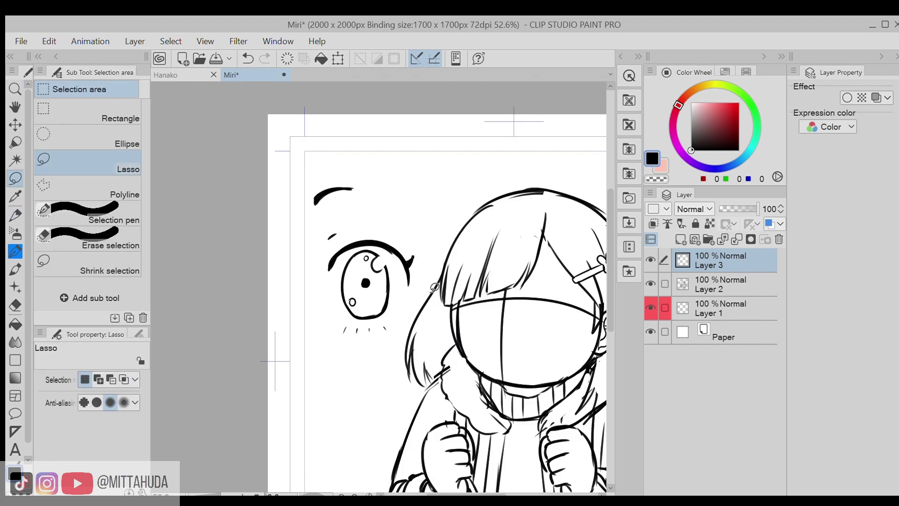
Step: Scale the drawn eye and eyebrow down to about 50%, tilt them slightly, and place them on the right half of the face
{"action": "scroll", "coordinate": [435, 288], "scroll_direction": "down", "scroll_amount": 4}
{"action": "scroll", "coordinate": [449, 305], "scroll_direction": "up", "scroll_amount": 4}
{"action": "key", "text": "ctrl+c"}
{"action": "key", "text": "ctrl+v"}
{"action": "key", "text": "ctrl+e"}
{"action": "key", "text": "k"}
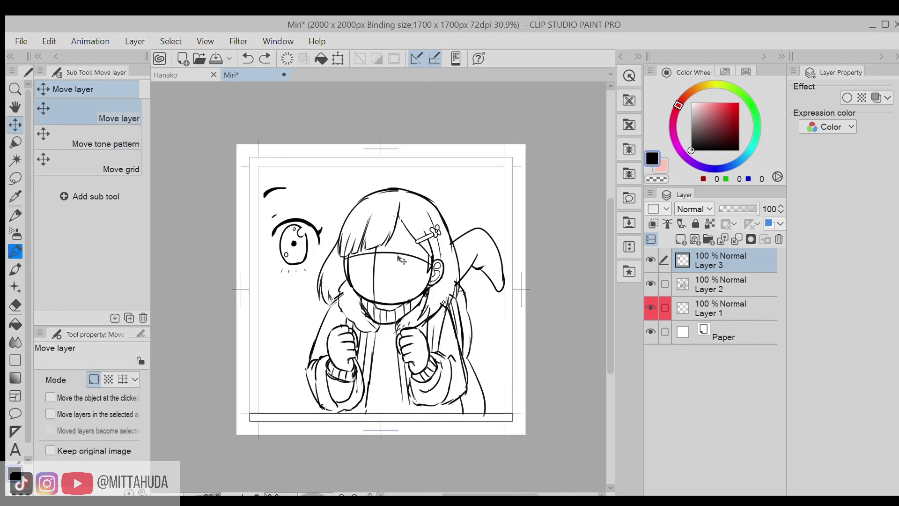
{"action": "left_click_drag", "start_coordinate": [367, 264], "coordinate": [477, 293]}
{"action": "key", "text": "ctrl+t"}
{"action": "mouse_move", "coordinate": [418, 280]}
{"action": "left_mouse_down"}
{"action": "mouse_move", "coordinate": [406, 273]}
{"action": "mouse_move", "coordinate": [415, 277]}
{"action": "left_mouse_up"}
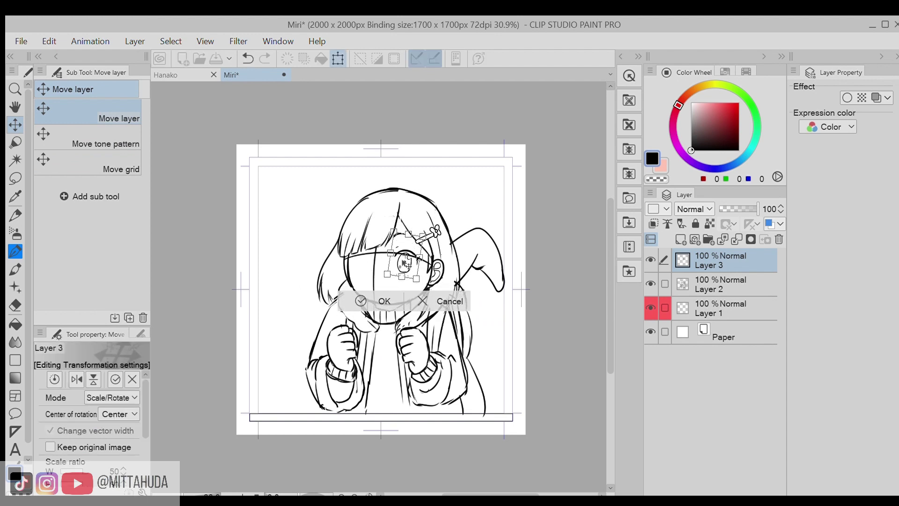
{"action": "key", "text": "Return"}
Step: Redraw the bottom edge of the right eye's iris to close the oval with pencil size 10
{"action": "scroll", "coordinate": [403, 258], "scroll_direction": "up", "scroll_amount": 5}
{"action": "scroll", "coordinate": [440, 187], "scroll_direction": "up", "scroll_amount": 4}
{"action": "key", "text": "p"}
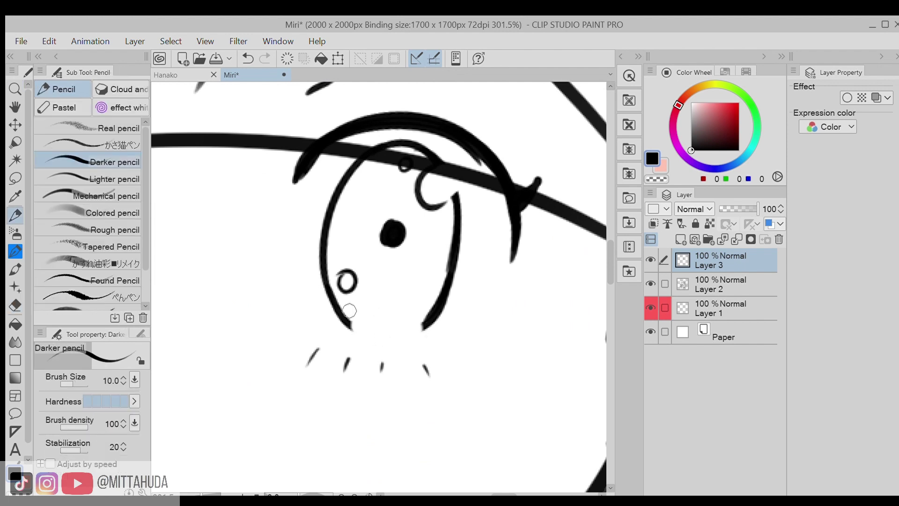
{"action": "mouse_move", "coordinate": [333, 306]}
{"action": "left_mouse_down"}
{"action": "mouse_move", "coordinate": [366, 337]}
{"action": "mouse_move", "coordinate": [388, 332]}
{"action": "left_mouse_up"}
{"action": "left_click_drag", "start_coordinate": [444, 276], "coordinate": [379, 338]}
{"action": "scroll", "coordinate": [440, 249], "scroll_direction": "down", "scroll_amount": 7}
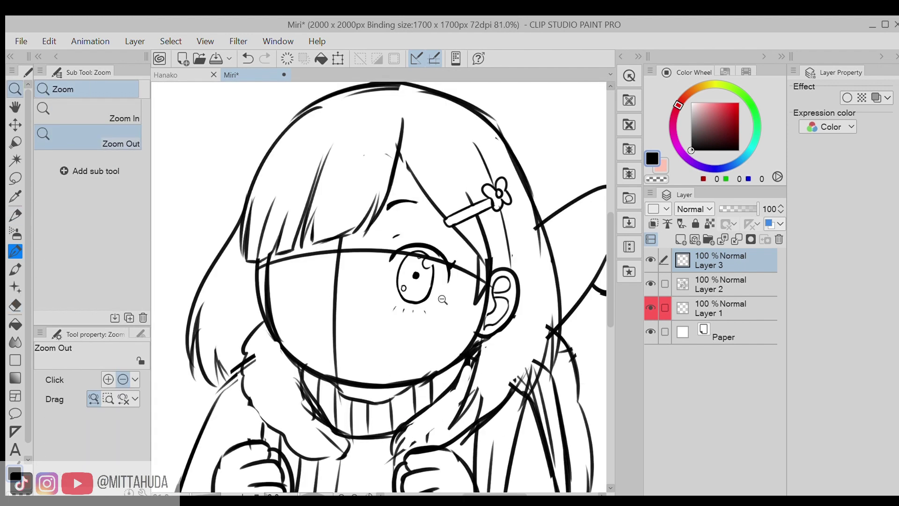
Step: Duplicate the eye and eyebrow, flip the copy horizontally, and place it on the left half of the face
{"action": "key", "text": "e"}
{"action": "scroll", "coordinate": [379, 286], "scroll_direction": "down", "scroll_amount": 5}
{"action": "mouse_move", "coordinate": [395, 309]}
{"action": "left_mouse_down"}
{"action": "mouse_move", "coordinate": [424, 311]}
{"action": "mouse_move", "coordinate": [342, 285]}
{"action": "mouse_move", "coordinate": [349, 276]}
{"action": "left_mouse_up"}
{"action": "scroll", "coordinate": [379, 286], "scroll_direction": "up", "scroll_amount": 3}
{"action": "key", "text": "ctrl+c"}
{"action": "key", "text": "ctrl+v"}
{"action": "key", "text": "ctrl+t"}
{"action": "left_click", "coordinate": [77, 379]}
{"action": "key", "text": "Return"}
Step: On Layer 2, erase the left side of the face outline below the bangs with a size 50 eraser
{"action": "left_click", "coordinate": [721, 308]}
{"action": "key", "text": "e"}
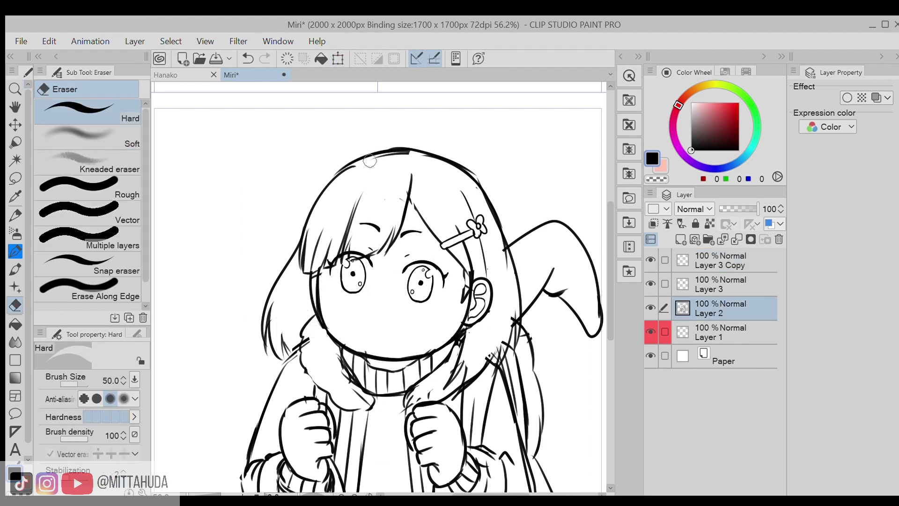
{"action": "scroll", "coordinate": [306, 285], "scroll_direction": "up", "scroll_amount": 3}
{"action": "scroll", "coordinate": [306, 285], "scroll_direction": "down", "scroll_amount": 4}
{"action": "scroll", "coordinate": [395, 267], "scroll_direction": "up", "scroll_amount": 6}
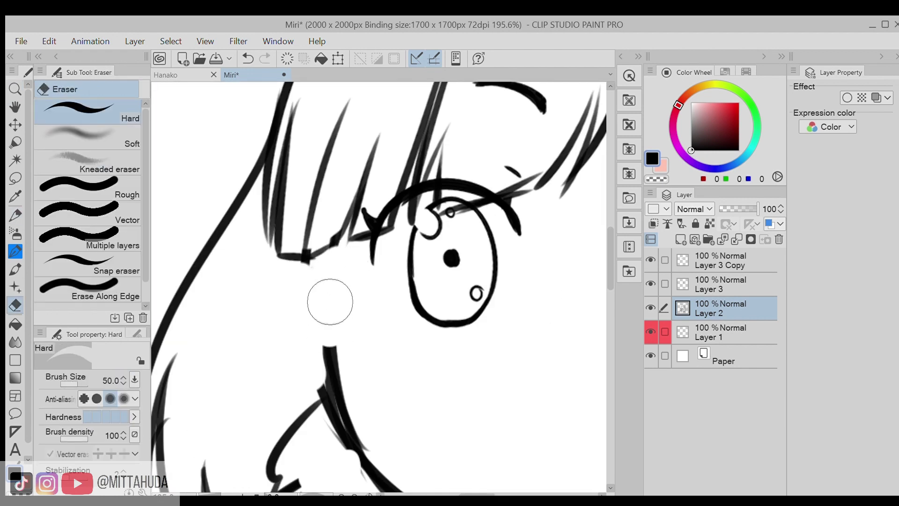
Step: Redraw the left side of the face as a curve from the bangs down to the cheek with pencil size 10
{"action": "key", "text": "p"}
{"action": "left_click_drag", "start_coordinate": [346, 223], "coordinate": [337, 379]}
{"action": "scroll", "coordinate": [334, 253], "scroll_direction": "down", "scroll_amount": 5}
{"action": "scroll", "coordinate": [334, 254], "scroll_direction": "up", "scroll_amount": 4}
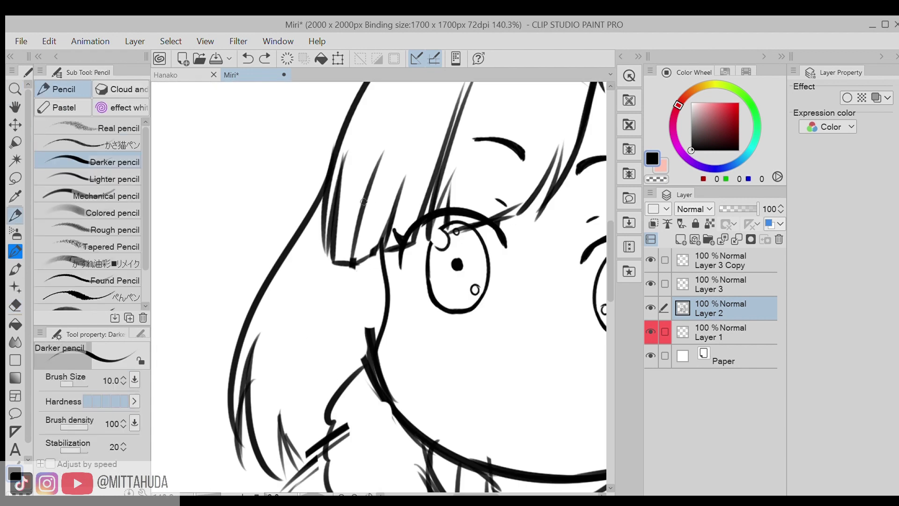
{"action": "scroll", "coordinate": [404, 229], "scroll_direction": "down", "scroll_amount": 4}
{"action": "scroll", "coordinate": [404, 229], "scroll_direction": "up", "scroll_amount": 5}
{"action": "scroll", "coordinate": [379, 301], "scroll_direction": "down", "scroll_amount": 7}
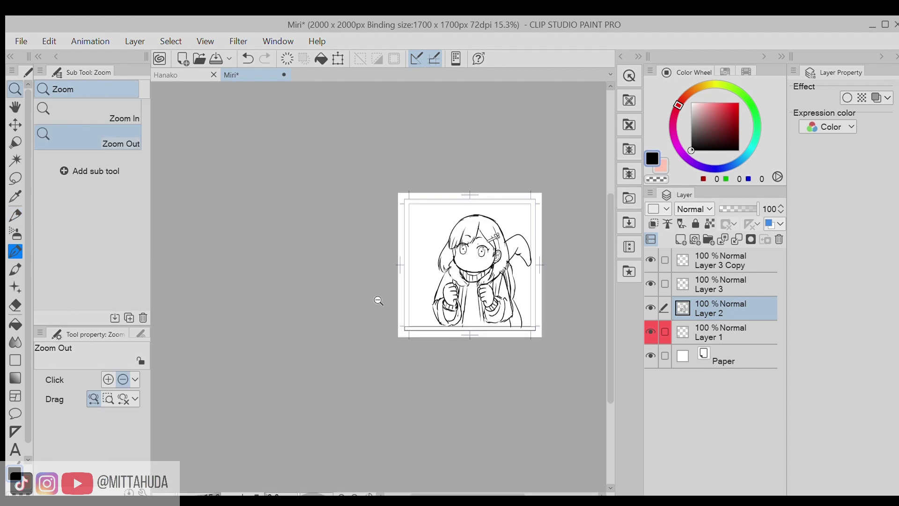
Step: Adjust the position and shape of the left eye and eyebrow on Layer 3 Copy with a transform
{"action": "left_click", "coordinate": [708, 263]}
{"action": "scroll", "coordinate": [425, 284], "scroll_direction": "up", "scroll_amount": 8}
{"action": "key", "text": "k"}
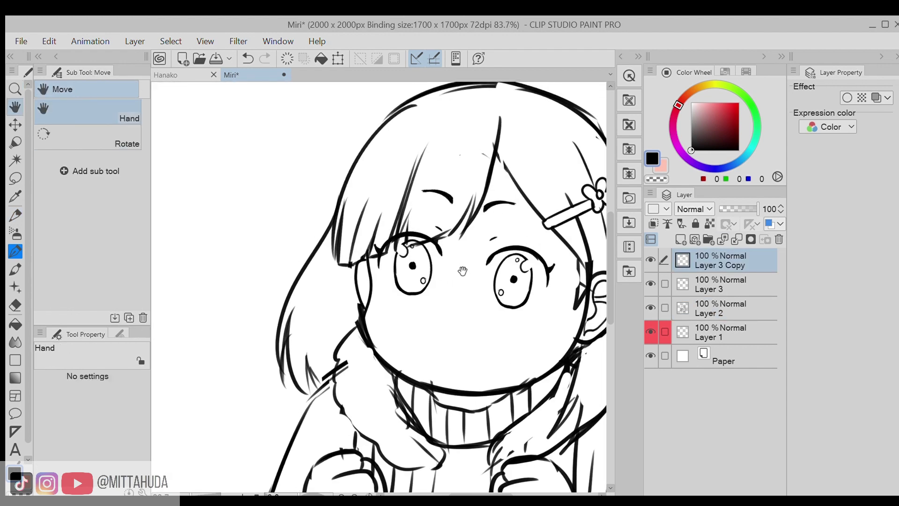
{"action": "left_click_drag", "start_coordinate": [425, 284], "coordinate": [422, 284]}
{"action": "key", "text": "ctrl+t"}
{"action": "left_click_drag", "start_coordinate": [448, 245], "coordinate": [445, 213]}
{"action": "key", "text": "Return"}
Step: Lasso the right eye and eyebrow on Layer 3, shift them slightly outward, and deselect
{"action": "scroll", "coordinate": [424, 282], "scroll_direction": "down", "scroll_amount": 6}
{"action": "scroll", "coordinate": [425, 282], "scroll_direction": "up", "scroll_amount": 4}
{"action": "key", "text": "m"}
{"action": "key", "text": "k"}
{"action": "key", "text": "alt+["}
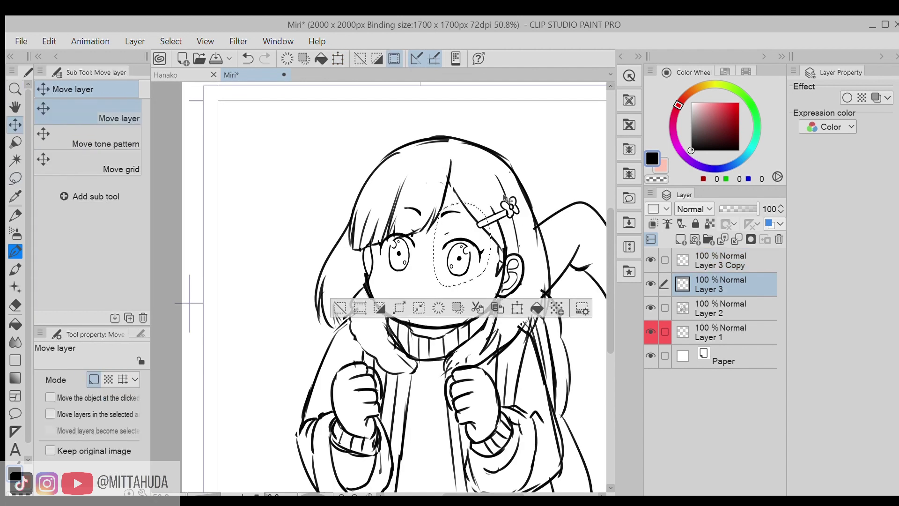
{"action": "key", "text": "ctrl+d"}
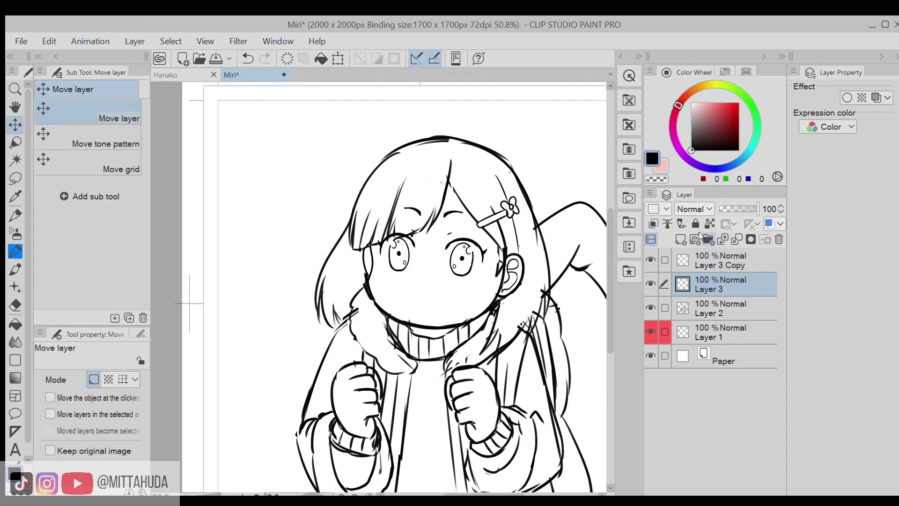
Step: On Layer 2, erase the rough right hair outline at size 80 and redraw it as a smooth curve with pencil size 15
{"action": "key", "text": "alt+["}
{"action": "scroll", "coordinate": [377, 136], "scroll_direction": "up", "scroll_amount": 2}
{"action": "key", "text": "e"}
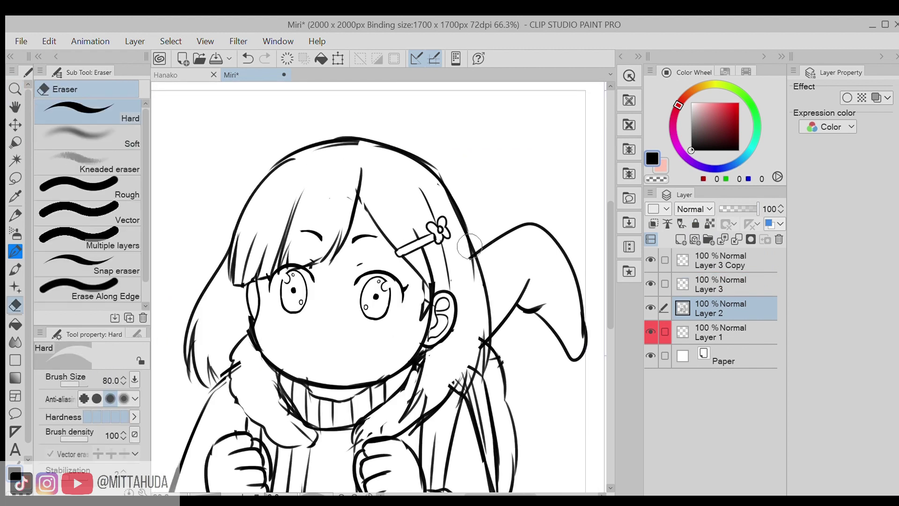
{"action": "key", "text": "p"}
{"action": "key", "text": "e"}
{"action": "key", "text": "p"}
{"action": "left_click_drag", "start_coordinate": [460, 184], "coordinate": [431, 154]}
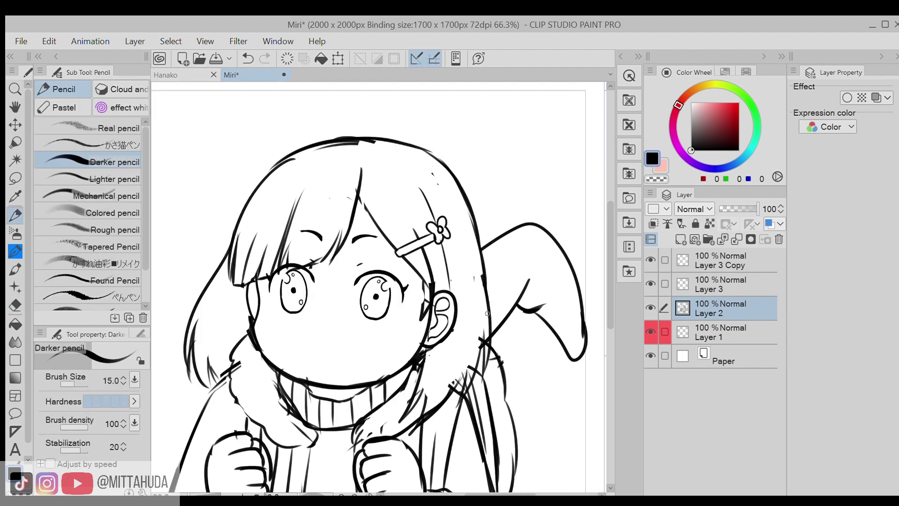
Step: On Layer 3 Copy, mark the nose with a small dot below and between the eyes
{"action": "key", "text": "alt+]"}
{"action": "key", "text": "alt+]"}
{"action": "scroll", "coordinate": [586, 297], "scroll_direction": "down", "scroll_amount": 3}
{"action": "scroll", "coordinate": [510, 253], "scroll_direction": "up", "scroll_amount": 5}
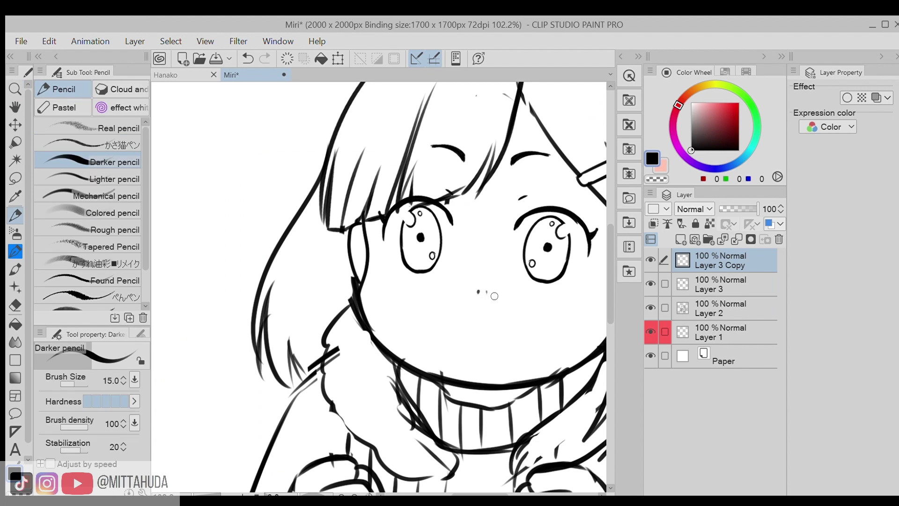
Step: Try drawing a wide open mouth outline below the nose with pencil size 10
{"action": "key", "text": "bracketleft"}
{"action": "key", "text": "bracketleft"}
{"action": "left_click_drag", "start_coordinate": [448, 309], "coordinate": [508, 309]}
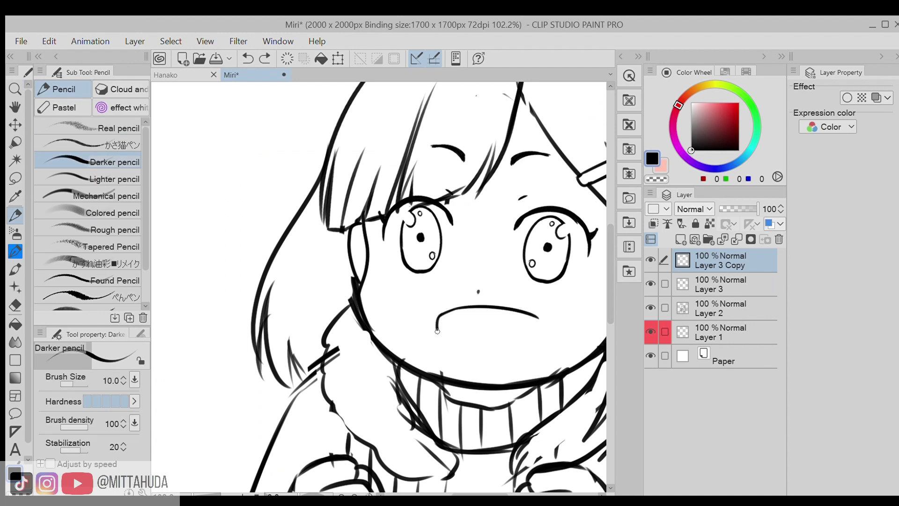
{"action": "scroll", "coordinate": [510, 347], "scroll_direction": "up", "scroll_amount": 3}
{"action": "left_click_drag", "start_coordinate": [393, 365], "coordinate": [501, 375]}
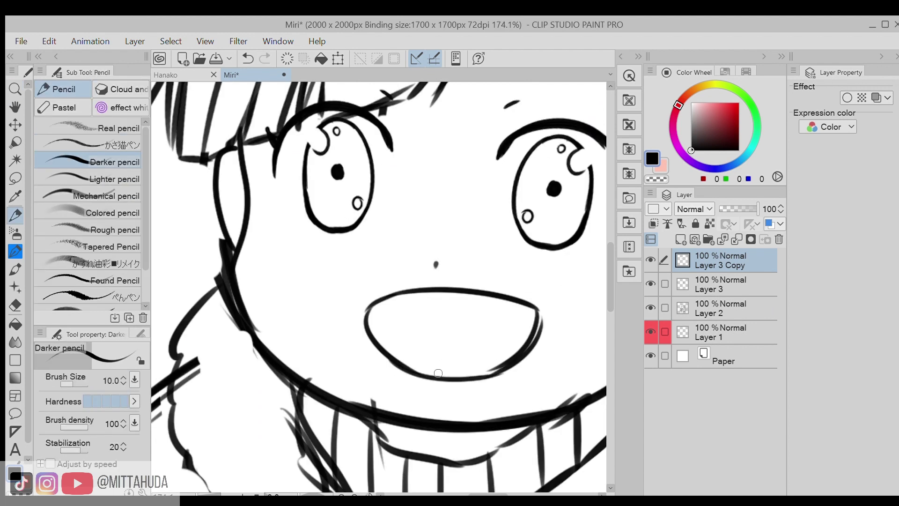
{"action": "key", "text": "ctrl+z"}
{"action": "left_click_drag", "start_coordinate": [391, 363], "coordinate": [499, 375]}
{"action": "scroll", "coordinate": [423, 357], "scroll_direction": "down", "scroll_amount": 1}
Step: Rework the mouth's lower edge and add a line for the upper teeth
{"action": "mouse_move", "coordinate": [389, 348]}
{"action": "left_mouse_down"}
{"action": "mouse_move", "coordinate": [468, 381]}
{"action": "mouse_move", "coordinate": [516, 381]}
{"action": "left_mouse_up"}
{"action": "key", "text": "ctrl+z"}
{"action": "left_click_drag", "start_coordinate": [443, 381], "coordinate": [520, 375]}
{"action": "mouse_move", "coordinate": [393, 305]}
{"action": "left_mouse_down"}
{"action": "mouse_move", "coordinate": [509, 297]}
{"action": "mouse_move", "coordinate": [531, 306]}
{"action": "mouse_move", "coordinate": [446, 310]}
{"action": "mouse_move", "coordinate": [532, 322]}
{"action": "left_mouse_up"}
{"action": "key", "text": "ctrl+z"}
{"action": "scroll", "coordinate": [510, 298], "scroll_direction": "down", "scroll_amount": 5}
{"action": "scroll", "coordinate": [515, 304], "scroll_direction": "up", "scroll_amount": 5}
Step: Erase and reshape the right corner and lower right edge of the open mouth
{"action": "key", "text": "e"}
{"action": "key", "text": "p"}
{"action": "mouse_move", "coordinate": [529, 257]}
{"action": "left_mouse_down"}
{"action": "mouse_move", "coordinate": [358, 281]}
{"action": "mouse_move", "coordinate": [357, 258]}
{"action": "mouse_move", "coordinate": [353, 296]}
{"action": "mouse_move", "coordinate": [481, 334]}
{"action": "left_mouse_up"}
{"action": "key", "text": "e"}
{"action": "key", "text": "p"}
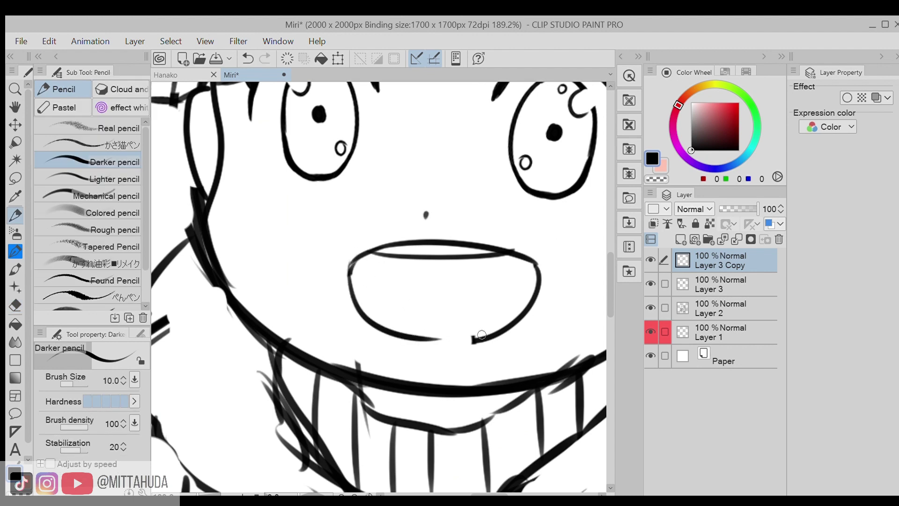
Step: Close the mouth's bottom edge, add a curved tongue line across it, and trim the line's overshoot at the right edge
{"action": "key", "text": "/"}
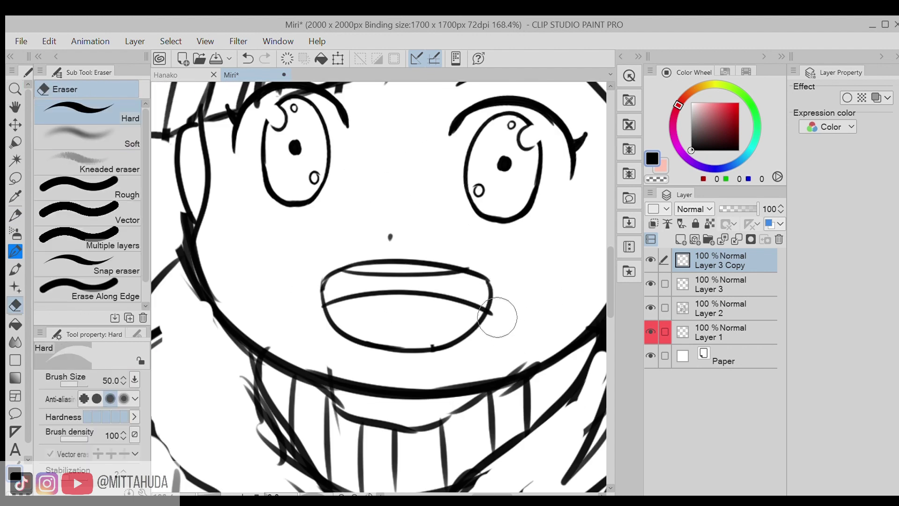
{"action": "left_click", "coordinate": [510, 239]}
{"action": "scroll", "coordinate": [511, 239], "scroll_direction": "up", "scroll_amount": 2}
{"action": "key", "text": "m"}
{"action": "key", "text": "/"}
{"action": "scroll", "coordinate": [495, 296], "scroll_direction": "down", "scroll_amount": 2}
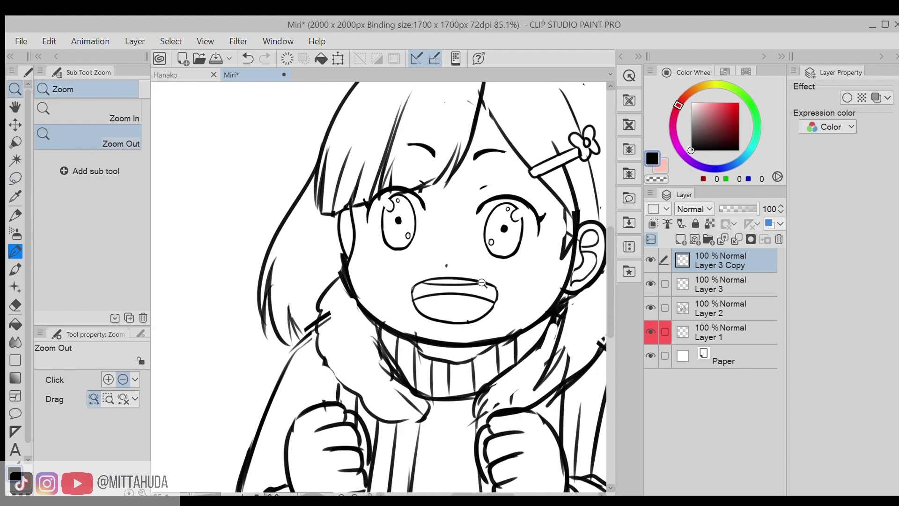
Step: Undo the existing open mouth strokes and redraw the upper lip and left side with the Darker pencil at size 10
{"action": "key", "text": "g"}
{"action": "key", "text": "e"}
{"action": "key", "text": "ctrl+z"}
{"action": "key", "text": "ctrl+z"}
{"action": "key", "text": "p"}
{"action": "key", "text": "ctrl+z"}
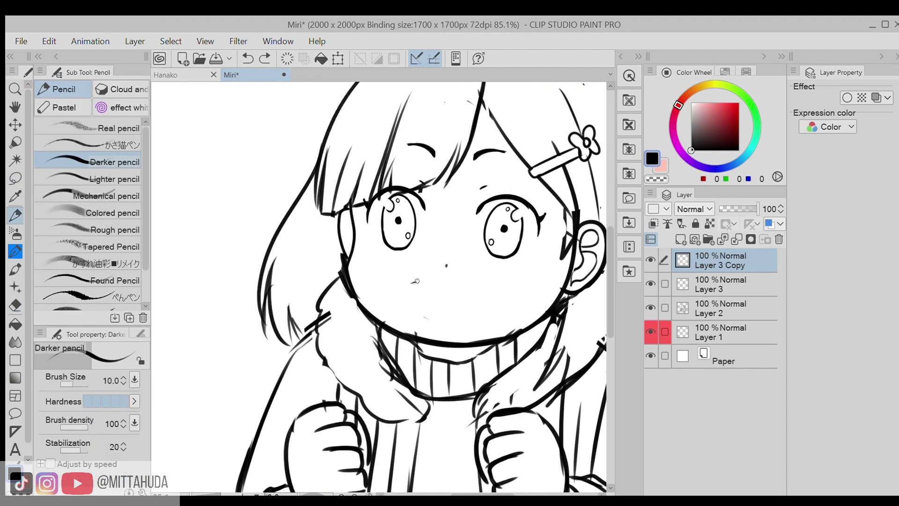
{"action": "left_click_drag", "start_coordinate": [507, 287], "coordinate": [408, 303]}
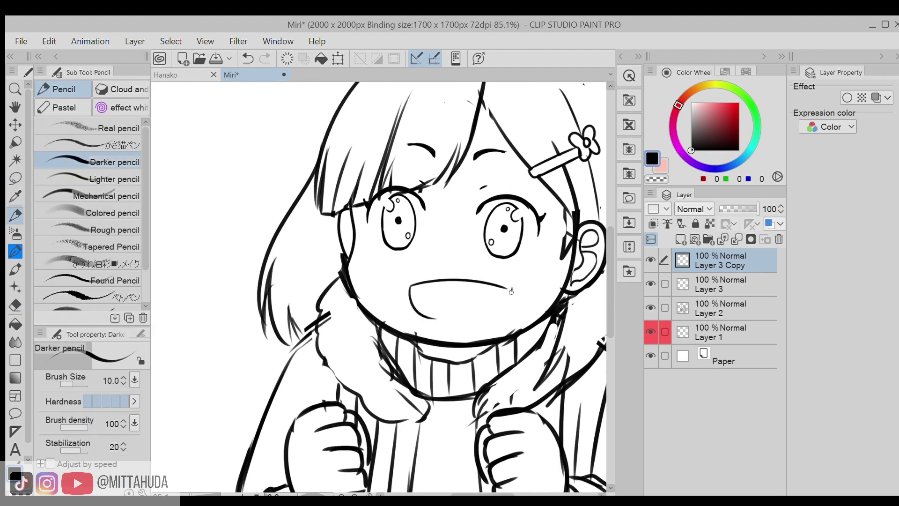
Step: Refine the mouth's right side and draw the curved lower edge to close the open shape
{"action": "scroll", "coordinate": [494, 317], "scroll_direction": "up", "scroll_amount": 3}
{"action": "key", "text": "e"}
{"action": "key", "text": "p"}
{"action": "key", "text": "ctrl+z"}
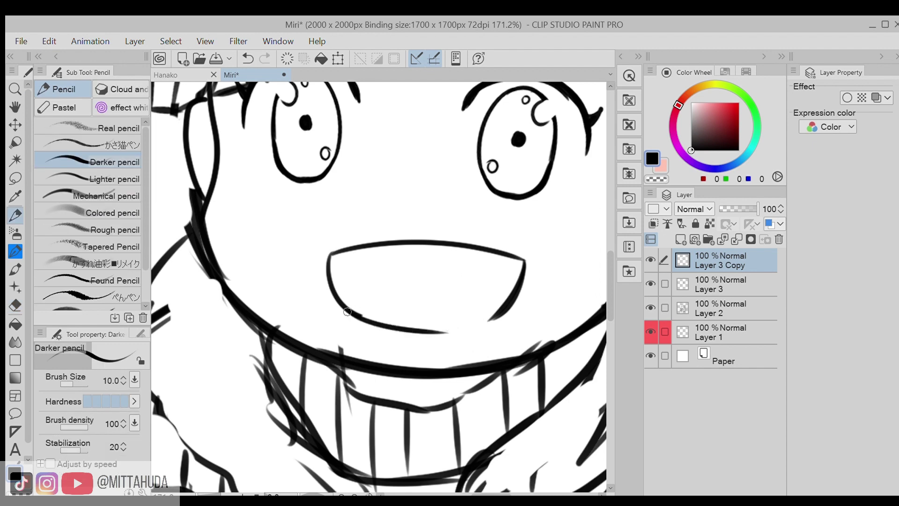
{"action": "left_click_drag", "start_coordinate": [348, 313], "coordinate": [467, 324]}
Step: Clean up the mouth corners and add curved lines for the upper teeth and the tongue
{"action": "mouse_move", "coordinate": [346, 250]}
{"action": "left_mouse_down"}
{"action": "mouse_move", "coordinate": [300, 252]}
{"action": "mouse_move", "coordinate": [355, 253]}
{"action": "left_mouse_up"}
{"action": "left_click_drag", "start_coordinate": [527, 232], "coordinate": [530, 209]}
{"action": "mouse_move", "coordinate": [478, 265]}
{"action": "left_mouse_down"}
{"action": "mouse_move", "coordinate": [542, 239]}
{"action": "mouse_move", "coordinate": [562, 260]}
{"action": "left_mouse_up"}
{"action": "left_click_drag", "start_coordinate": [391, 273], "coordinate": [568, 272]}
{"action": "key", "text": "ctrl+z"}
{"action": "mouse_move", "coordinate": [393, 274]}
{"action": "left_mouse_down"}
{"action": "mouse_move", "coordinate": [570, 274]}
{"action": "mouse_move", "coordinate": [581, 263]}
{"action": "mouse_move", "coordinate": [566, 228]}
{"action": "left_mouse_up"}
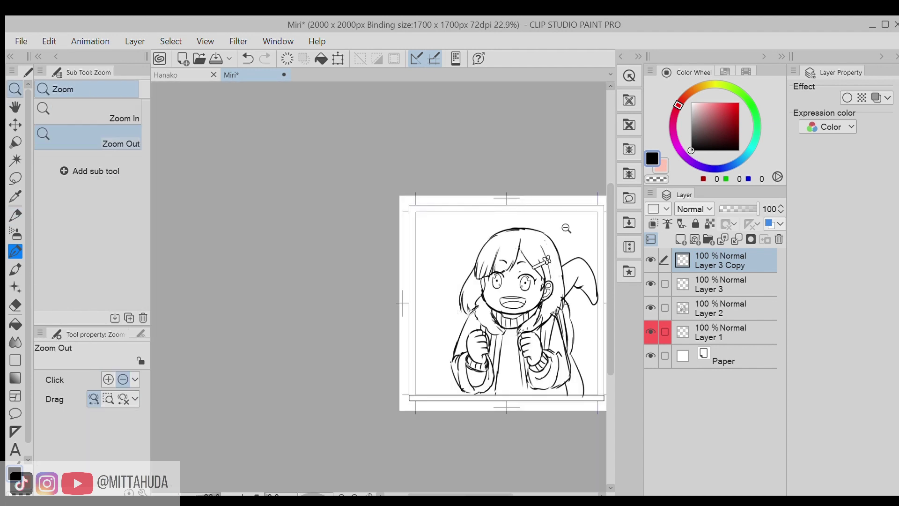
Step: Lasso the finished mouth and shift its position slightly on the face
{"action": "scroll", "coordinate": [516, 308], "scroll_direction": "up", "scroll_amount": 5}
{"action": "key", "text": "m"}
{"action": "mouse_move", "coordinate": [468, 281]}
{"action": "left_mouse_down"}
{"action": "mouse_move", "coordinate": [552, 297]}
{"action": "mouse_move", "coordinate": [466, 283]}
{"action": "left_mouse_up"}
{"action": "key", "text": "k"}
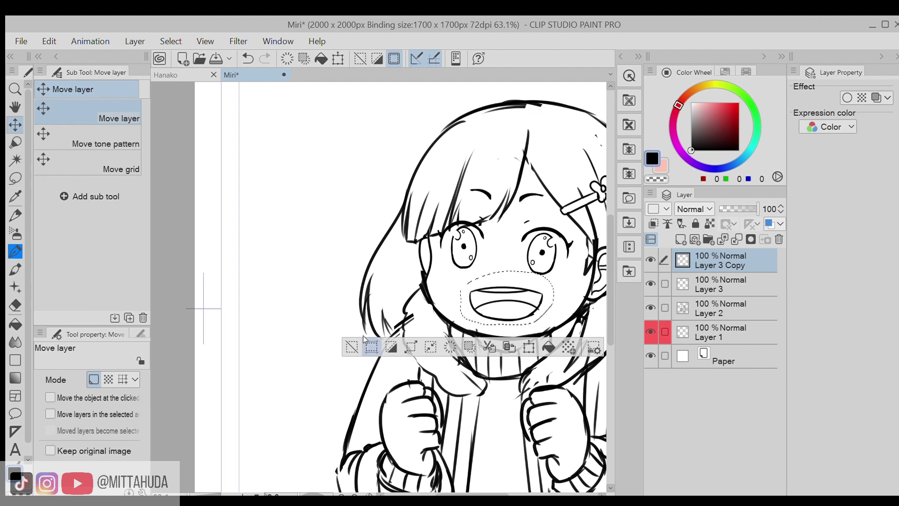
{"action": "left_click_drag", "start_coordinate": [364, 335], "coordinate": [430, 299]}
Step: Combine the sketch on Layer 2, tint it blue at 76% opacity, and keep an empty layer above it
{"action": "key", "text": "ctrl+z"}
{"action": "key", "text": "ctrl+z"}
{"action": "key", "text": "ctrl+z"}
{"action": "key", "text": "ctrl+z"}
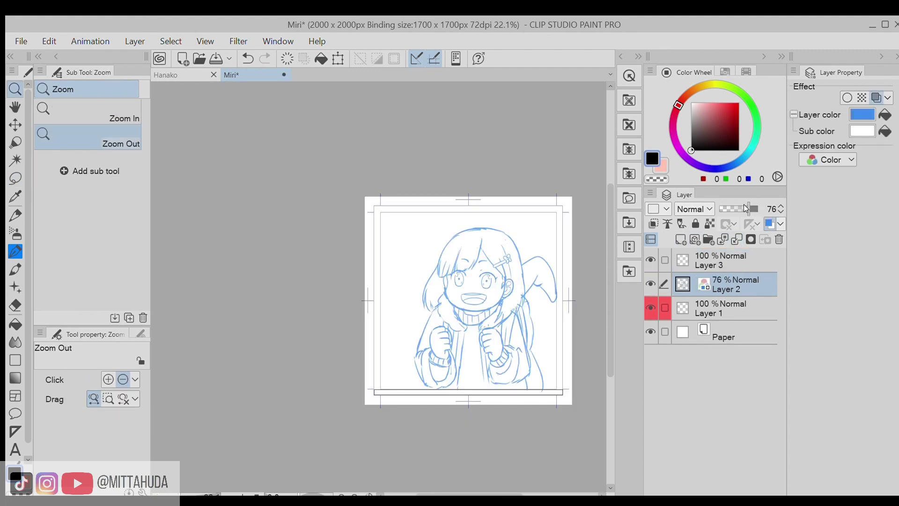
Step: Move the blue sketch slightly up and left on the canvas and make Layer 3 the active layer
{"action": "key", "text": "k"}
{"action": "left_click_drag", "start_coordinate": [522, 346], "coordinate": [516, 341]}
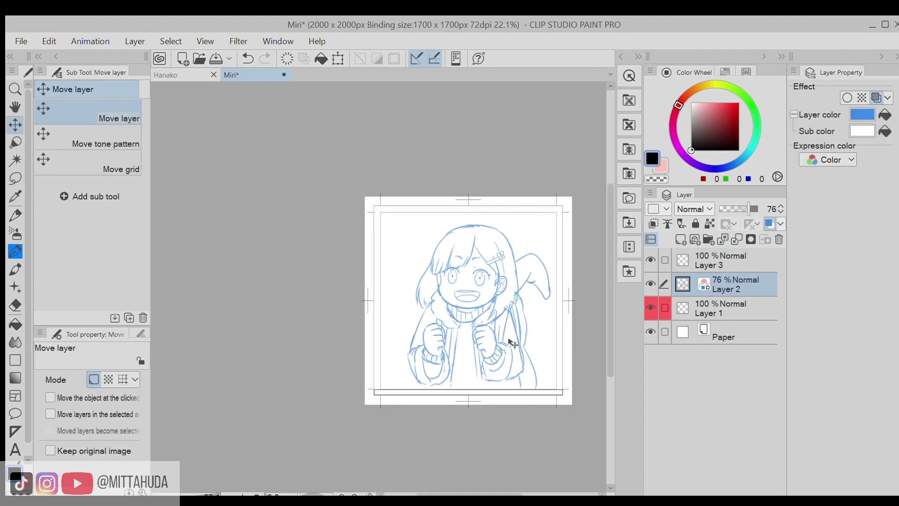
{"action": "left_click", "coordinate": [705, 261]}
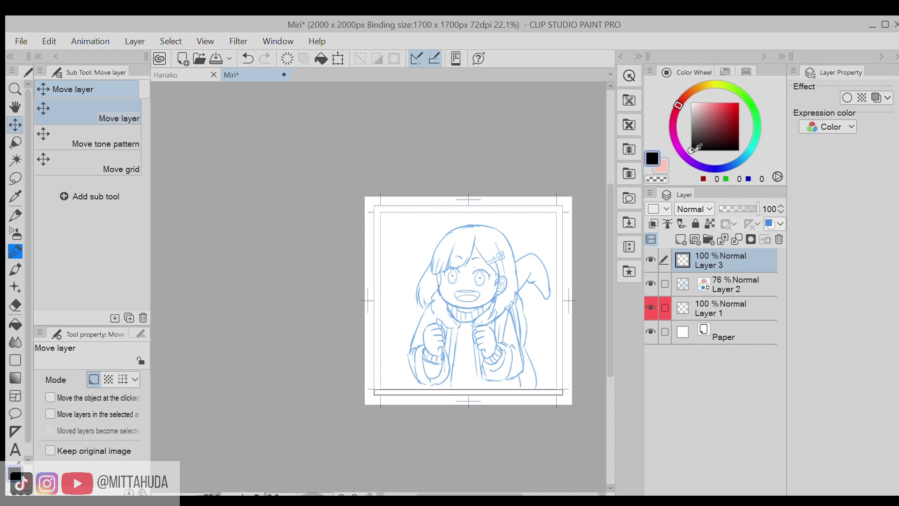
Step: Ink the left side of the face from below the bangs down the jaw with the G-pen at size 6
{"action": "key", "text": "p"}
{"action": "scroll", "coordinate": [414, 238], "scroll_direction": "up", "scroll_amount": 10}
{"action": "key", "text": "ctrl+z"}
{"action": "left_click", "coordinate": [87, 127]}
{"action": "left_click_drag", "start_coordinate": [394, 224], "coordinate": [405, 307]}
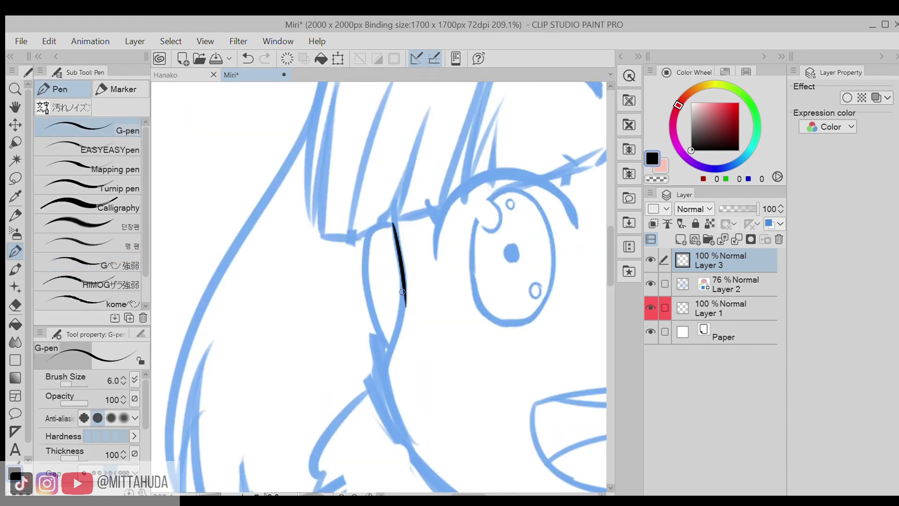
{"action": "mouse_move", "coordinate": [396, 224]}
{"action": "left_mouse_down"}
{"action": "mouse_move", "coordinate": [401, 374]}
{"action": "mouse_move", "coordinate": [276, 231]}
{"action": "mouse_move", "coordinate": [412, 396]}
{"action": "left_mouse_up"}
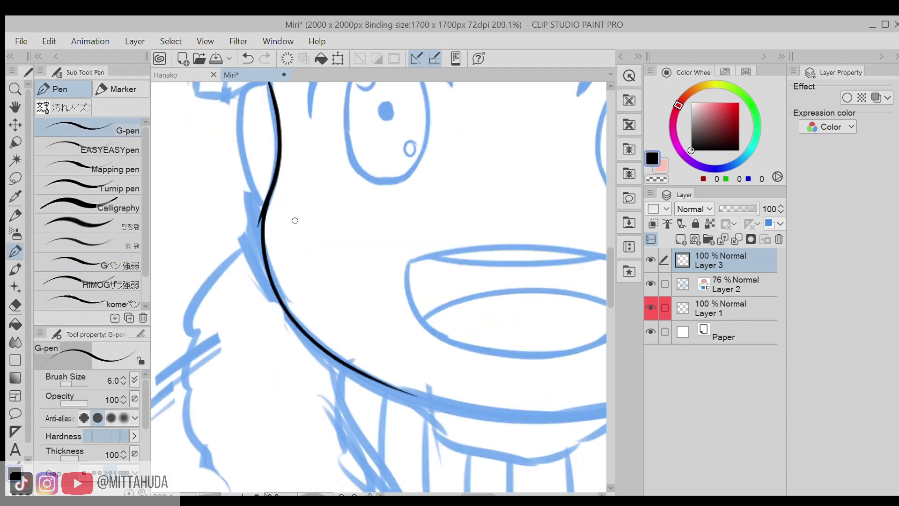
Step: Redo the left jaw stroke as one smooth curve running toward the chin
{"action": "key", "text": "ctrl+z"}
{"action": "left_click_drag", "start_coordinate": [262, 225], "coordinate": [477, 410]}
{"action": "key", "text": "ctrl+z"}
{"action": "mouse_move", "coordinate": [263, 208]}
{"action": "left_mouse_down"}
{"action": "mouse_move", "coordinate": [269, 281]}
{"action": "mouse_move", "coordinate": [483, 412]}
{"action": "left_mouse_up"}
{"action": "scroll", "coordinate": [482, 412], "scroll_direction": "down", "scroll_amount": 3}
{"action": "scroll", "coordinate": [515, 281], "scroll_direction": "up", "scroll_amount": 3}
Step: Ink the right ear's outer outline and the right jaw line, joining it to the chin
{"action": "mouse_move", "coordinate": [468, 283]}
{"action": "left_mouse_down"}
{"action": "mouse_move", "coordinate": [515, 271]}
{"action": "mouse_move", "coordinate": [466, 444]}
{"action": "left_mouse_up"}
{"action": "left_click_drag", "start_coordinate": [551, 213], "coordinate": [232, 351]}
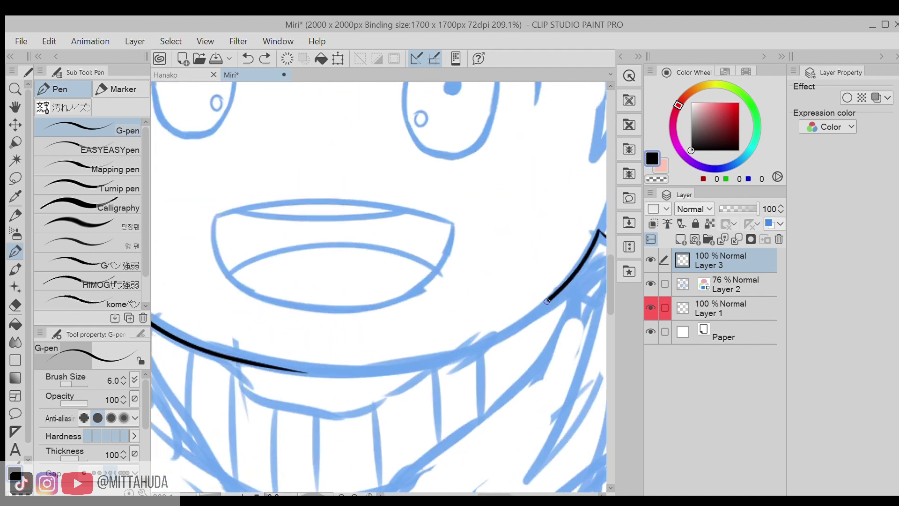
{"action": "key", "text": "ctrl+z"}
{"action": "key", "text": "ctrl+y"}
{"action": "key", "text": "ctrl+z"}
{"action": "key", "text": "ctrl+y"}
{"action": "key", "text": "ctrl+z"}
{"action": "key", "text": "ctrl+y"}
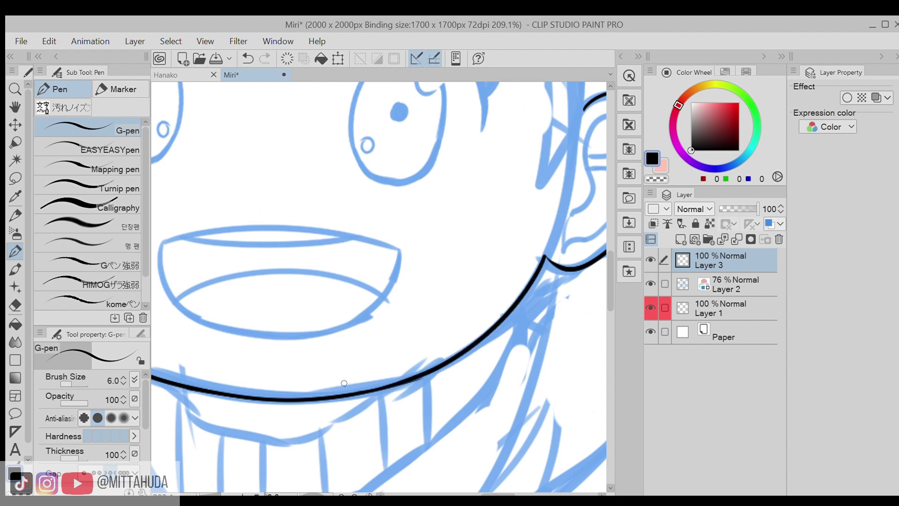
Step: Ink the curved outline of the partly hidden ear on the left side of the face
{"action": "scroll", "coordinate": [481, 284], "scroll_direction": "down", "scroll_amount": 5}
{"action": "scroll", "coordinate": [395, 281], "scroll_direction": "up", "scroll_amount": 5}
{"action": "left_click_drag", "start_coordinate": [365, 244], "coordinate": [328, 398]}
{"action": "scroll", "coordinate": [356, 319], "scroll_direction": "down", "scroll_amount": 3}
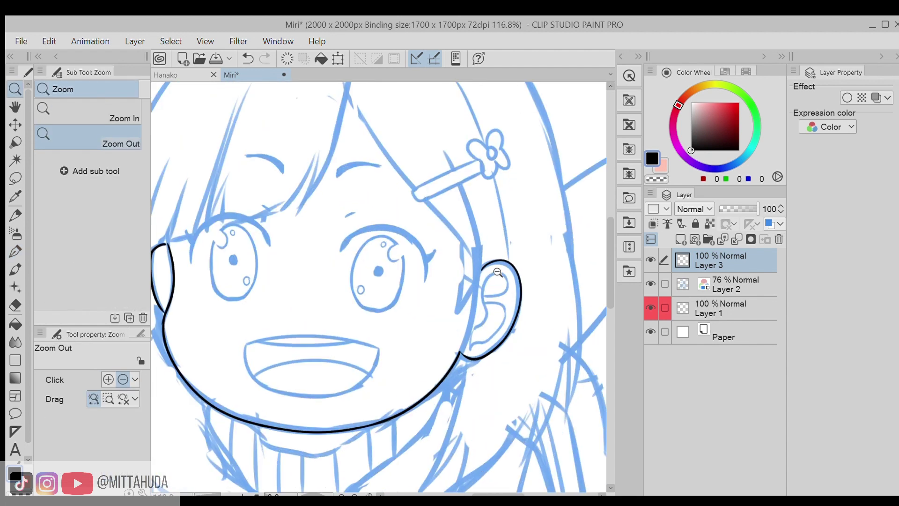
Step: Ink the inner curves of the right ear and erase stray line where the jaw meets the earlobe
{"action": "scroll", "coordinate": [481, 259], "scroll_direction": "up", "scroll_amount": 4}
{"action": "mouse_move", "coordinate": [475, 305]}
{"action": "left_mouse_down"}
{"action": "mouse_move", "coordinate": [542, 257]}
{"action": "mouse_move", "coordinate": [477, 307]}
{"action": "mouse_move", "coordinate": [437, 455]}
{"action": "left_mouse_up"}
{"action": "left_click_drag", "start_coordinate": [480, 321], "coordinate": [491, 434]}
{"action": "scroll", "coordinate": [491, 435], "scroll_direction": "down", "scroll_amount": 5}
{"action": "scroll", "coordinate": [468, 327], "scroll_direction": "up", "scroll_amount": 7}
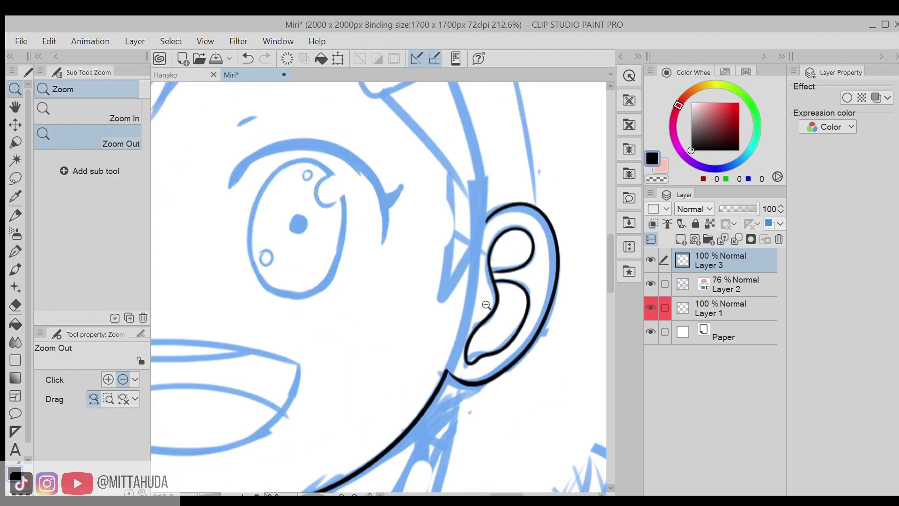
{"action": "key", "text": "e"}
{"action": "left_click_drag", "start_coordinate": [421, 375], "coordinate": [472, 363]}
{"action": "key", "text": "p"}
{"action": "scroll", "coordinate": [508, 309], "scroll_direction": "down", "scroll_amount": 8}
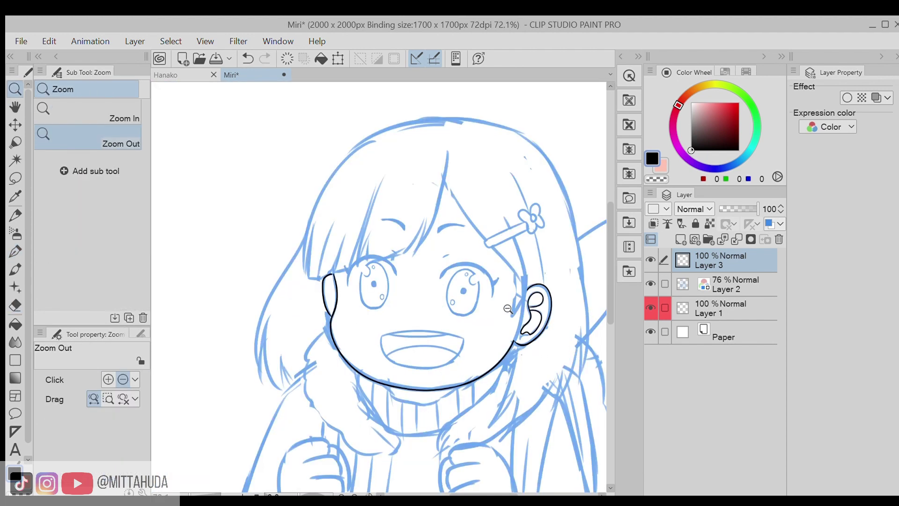
Step: Ink the left hood collar's wavy outer edge, inner edge and tip, plus the right collar's inner edge
{"action": "key", "text": "p"}
{"action": "scroll", "coordinate": [491, 315], "scroll_direction": "up", "scroll_amount": 5}
{"action": "left_click_drag", "start_coordinate": [332, 209], "coordinate": [277, 327]}
{"action": "scroll", "coordinate": [277, 326], "scroll_direction": "up", "scroll_amount": 1}
{"action": "left_click_drag", "start_coordinate": [255, 230], "coordinate": [262, 274]}
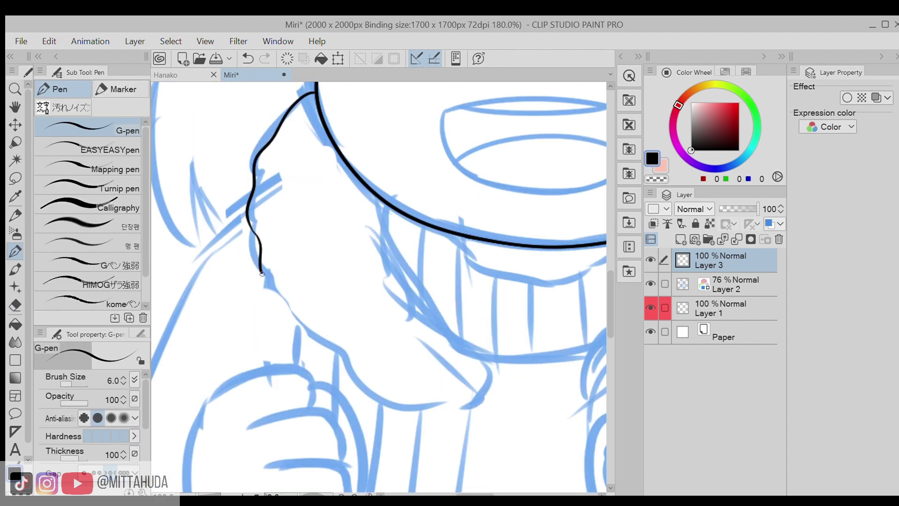
{"action": "mouse_move", "coordinate": [395, 249]}
{"action": "left_mouse_down"}
{"action": "mouse_move", "coordinate": [491, 374]}
{"action": "mouse_move", "coordinate": [485, 398]}
{"action": "left_mouse_up"}
{"action": "left_click_drag", "start_coordinate": [485, 399], "coordinate": [239, 431]}
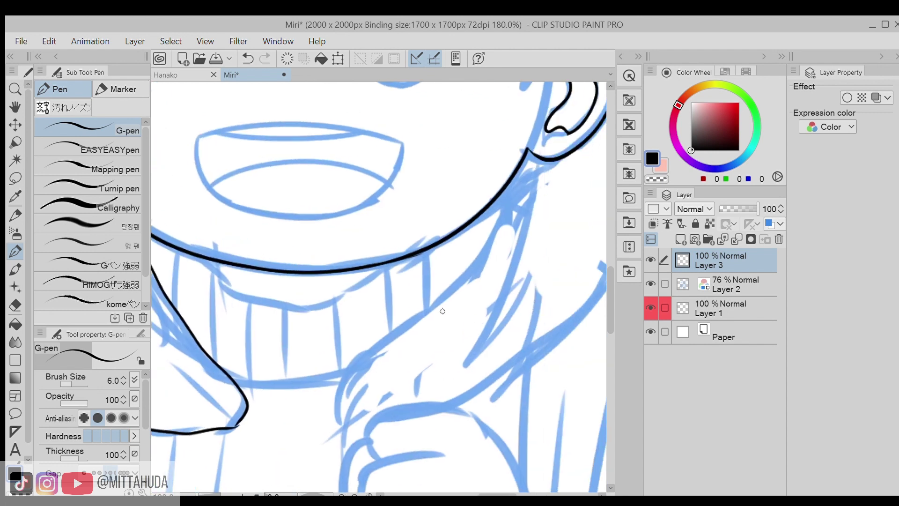
{"action": "mouse_move", "coordinate": [337, 424]}
{"action": "left_mouse_down"}
{"action": "mouse_move", "coordinate": [436, 304]}
{"action": "mouse_move", "coordinate": [516, 177]}
{"action": "left_mouse_up"}
{"action": "mouse_move", "coordinate": [469, 313]}
{"action": "left_mouse_down"}
{"action": "mouse_move", "coordinate": [469, 281]}
{"action": "mouse_move", "coordinate": [416, 307]}
{"action": "mouse_move", "coordinate": [524, 309]}
{"action": "left_mouse_up"}
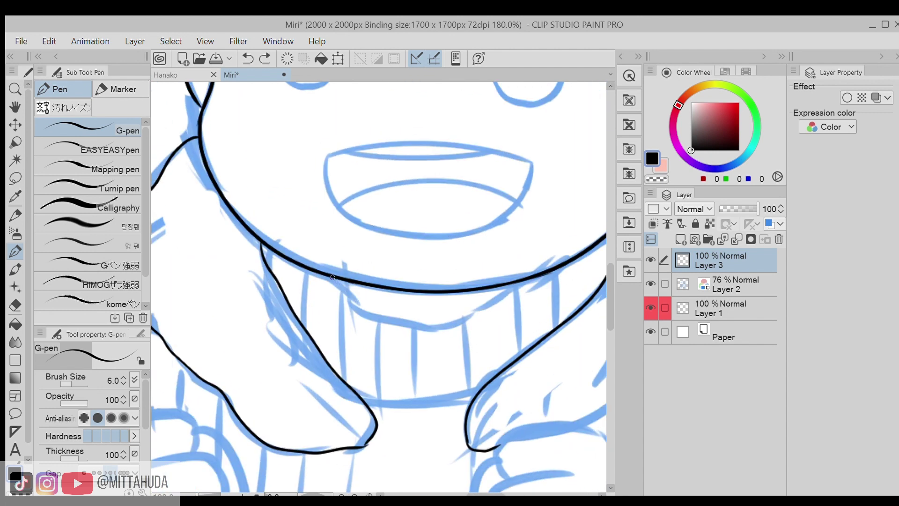
Step: Ink the turtleneck's scalloped upper fold and its curved lower edge between the collar flaps
{"action": "scroll", "coordinate": [361, 265], "scroll_direction": "up", "scroll_amount": 3}
{"action": "left_click_drag", "start_coordinate": [317, 280], "coordinate": [398, 353]}
{"action": "key", "text": "ctrl+z"}
{"action": "mouse_move", "coordinate": [317, 280]}
{"action": "left_mouse_down"}
{"action": "mouse_move", "coordinate": [330, 304]}
{"action": "mouse_move", "coordinate": [403, 356]}
{"action": "left_mouse_up"}
{"action": "mouse_move", "coordinate": [403, 356]}
{"action": "left_mouse_down"}
{"action": "mouse_move", "coordinate": [346, 320]}
{"action": "mouse_move", "coordinate": [506, 305]}
{"action": "mouse_move", "coordinate": [590, 255]}
{"action": "left_mouse_up"}
{"action": "left_click_drag", "start_coordinate": [514, 307], "coordinate": [507, 216]}
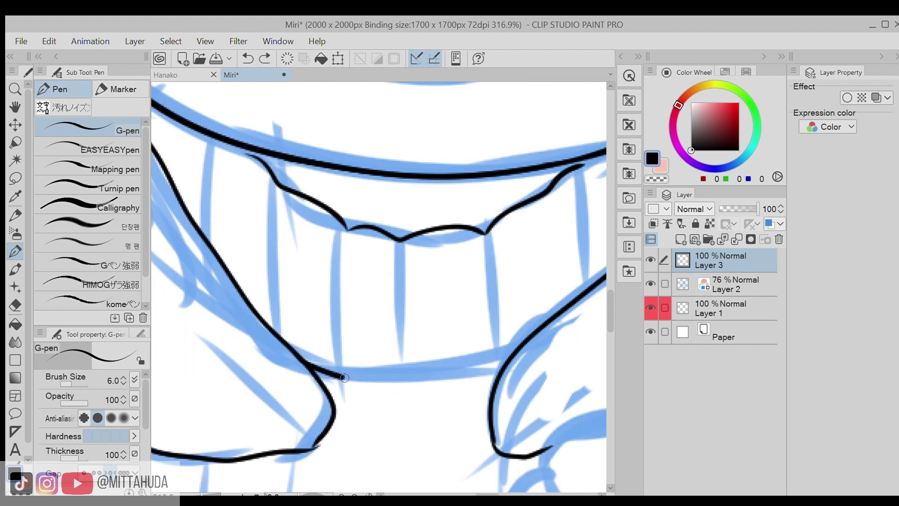
{"action": "mouse_move", "coordinate": [255, 311]}
{"action": "left_mouse_down"}
{"action": "mouse_move", "coordinate": [331, 344]}
{"action": "mouse_move", "coordinate": [520, 349]}
{"action": "left_mouse_up"}
{"action": "scroll", "coordinate": [552, 266], "scroll_direction": "down", "scroll_amount": 2}
Step: Ink the vertical rib lines across the turtleneck with the G-pen
{"action": "key", "text": "p"}
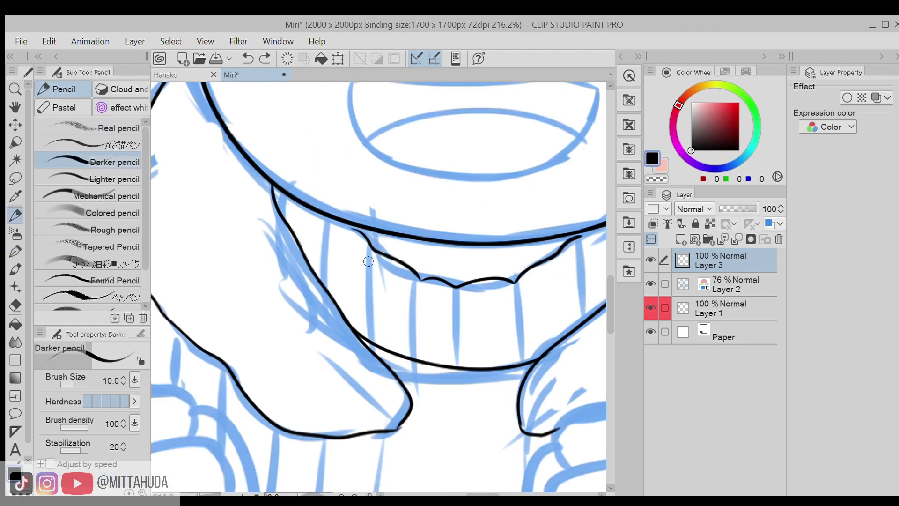
{"action": "key", "text": "p"}
{"action": "left_click_drag", "start_coordinate": [369, 252], "coordinate": [369, 329]}
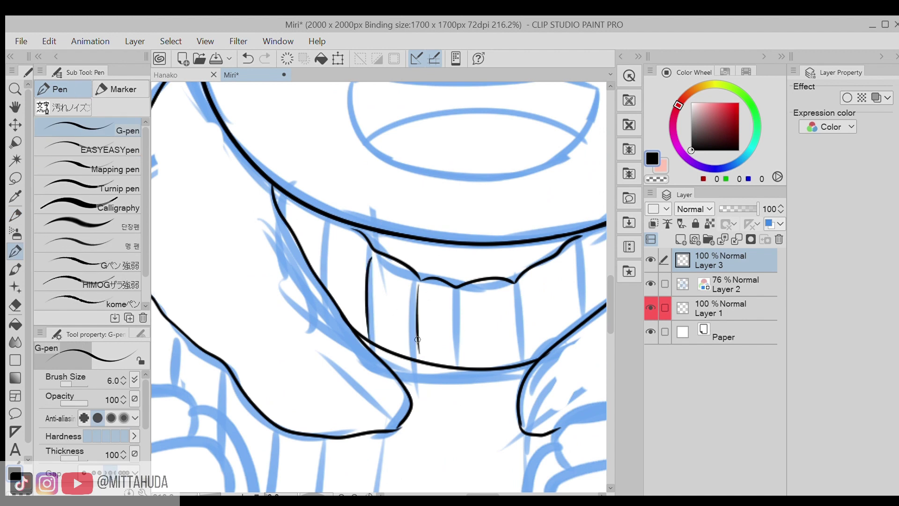
{"action": "left_click_drag", "start_coordinate": [585, 231], "coordinate": [514, 261]}
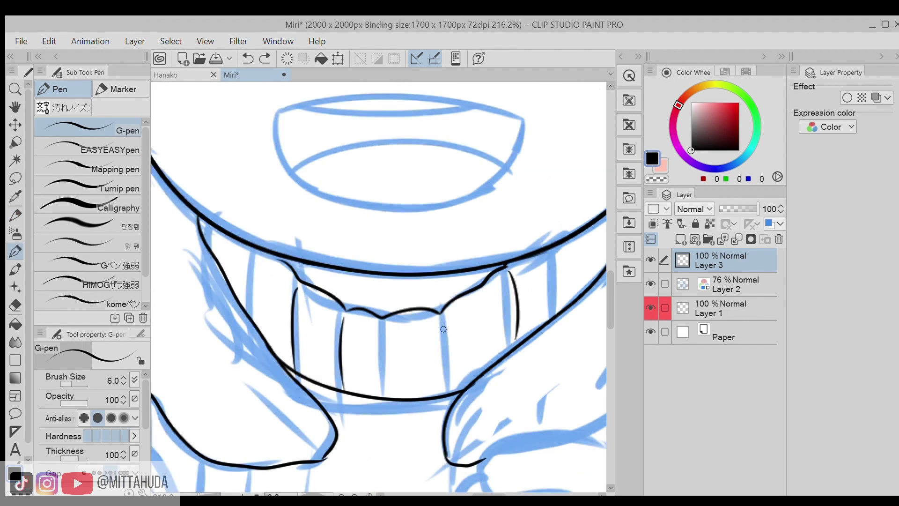
{"action": "left_click_drag", "start_coordinate": [240, 253], "coordinate": [124, 347]}
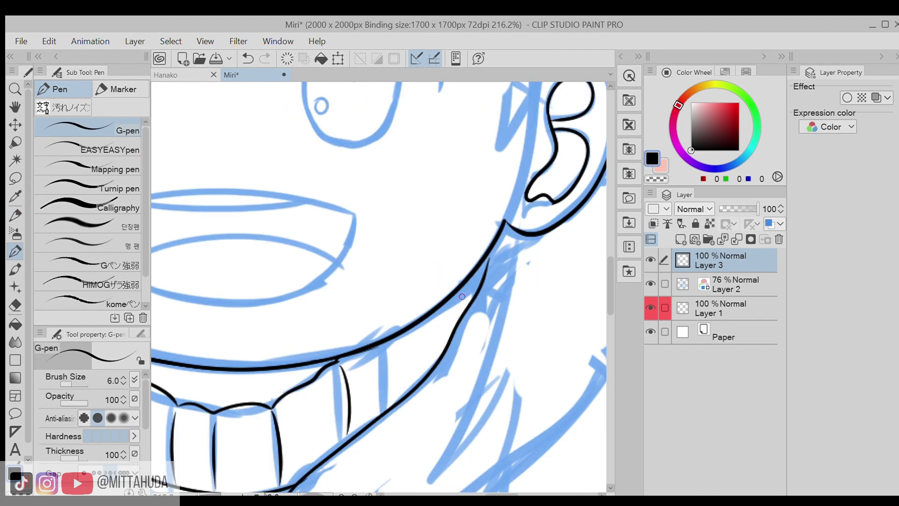
{"action": "left_click_drag", "start_coordinate": [431, 327], "coordinate": [414, 377]}
{"action": "scroll", "coordinate": [399, 306], "scroll_direction": "down", "scroll_amount": 5}
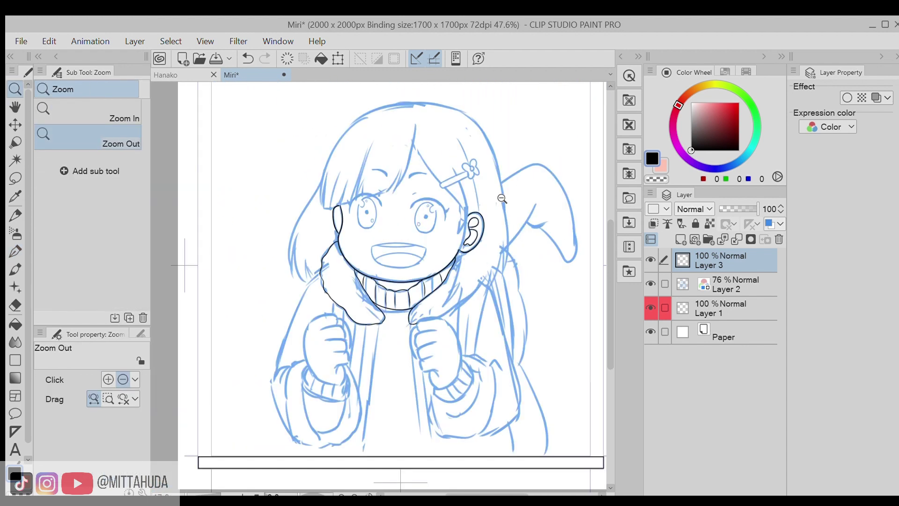
Step: Ink the left sleeve's outer edge, elbow folds and the two sides of its puffy lower part
{"action": "scroll", "coordinate": [502, 199], "scroll_direction": "up", "scroll_amount": 3}
{"action": "scroll", "coordinate": [444, 243], "scroll_direction": "down", "scroll_amount": 3}
{"action": "scroll", "coordinate": [443, 243], "scroll_direction": "up", "scroll_amount": 5}
{"action": "scroll", "coordinate": [501, 255], "scroll_direction": "down", "scroll_amount": 5}
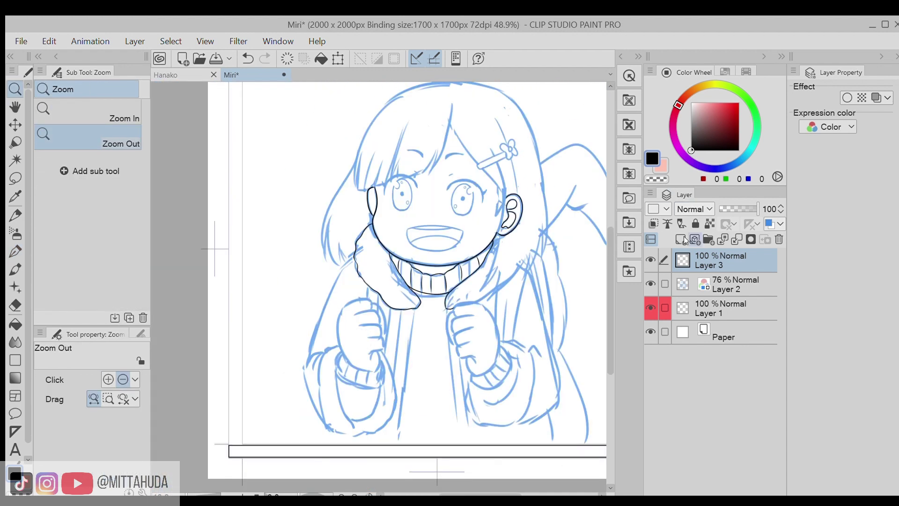
{"action": "key", "text": "p"}
{"action": "scroll", "coordinate": [227, 221], "scroll_direction": "up", "scroll_amount": 2}
{"action": "scroll", "coordinate": [315, 281], "scroll_direction": "up", "scroll_amount": 2}
{"action": "mouse_move", "coordinate": [451, 164]}
{"action": "left_mouse_down"}
{"action": "mouse_move", "coordinate": [397, 229]}
{"action": "mouse_move", "coordinate": [355, 372]}
{"action": "left_mouse_up"}
{"action": "mouse_move", "coordinate": [354, 372]}
{"action": "left_mouse_down"}
{"action": "mouse_move", "coordinate": [309, 326]}
{"action": "mouse_move", "coordinate": [315, 272]}
{"action": "left_mouse_up"}
{"action": "left_click_drag", "start_coordinate": [459, 302], "coordinate": [402, 427]}
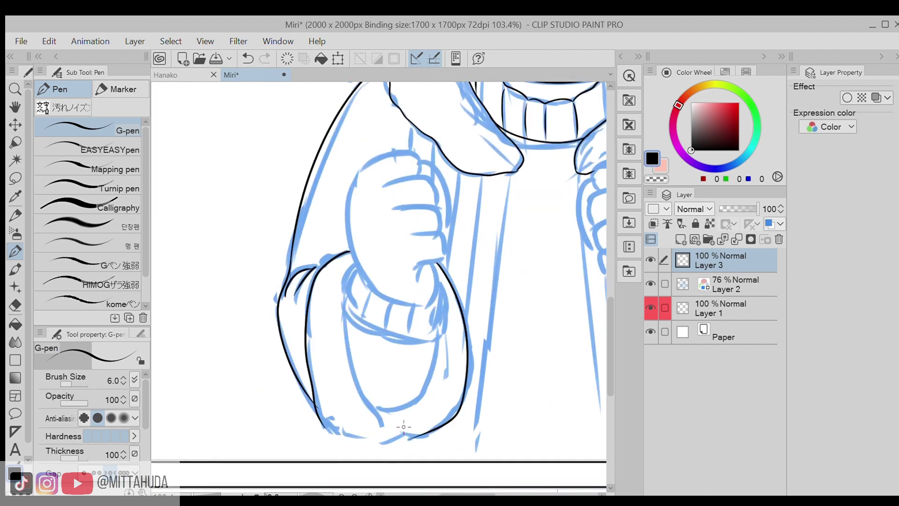
Step: Redraw the bottom edge of the left sleeve to close its outline
{"action": "scroll", "coordinate": [348, 318], "scroll_direction": "up", "scroll_amount": 2}
{"action": "key", "text": "ctrl+z"}
{"action": "mouse_move", "coordinate": [281, 381]}
{"action": "left_mouse_down"}
{"action": "mouse_move", "coordinate": [383, 398]}
{"action": "mouse_move", "coordinate": [449, 389]}
{"action": "left_mouse_up"}
{"action": "left_click_drag", "start_coordinate": [331, 227], "coordinate": [317, 276]}
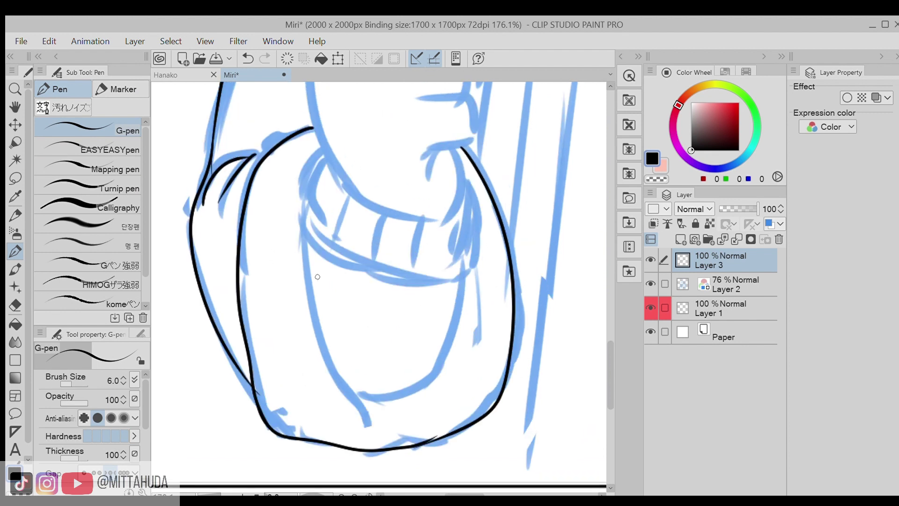
Step: Ink the U-shaped inner edge of the left sleeve opening with a small fold at its base
{"action": "left_click_drag", "start_coordinate": [302, 224], "coordinate": [370, 413]}
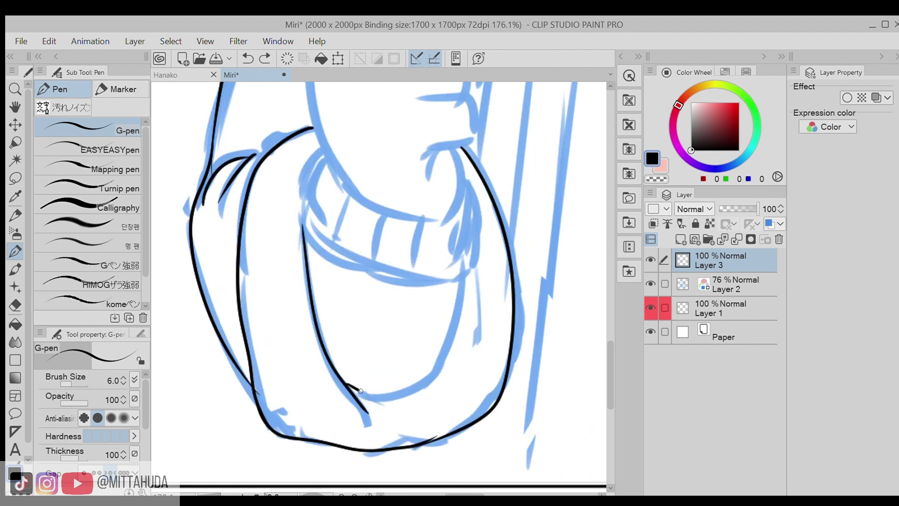
{"action": "left_click_drag", "start_coordinate": [450, 324], "coordinate": [403, 398]}
{"action": "key", "text": "ctrl+z"}
{"action": "left_click_drag", "start_coordinate": [459, 274], "coordinate": [375, 398]}
Step: Ink the outline of the knitted wrist cuff below the left fist, redoing strokes until the curve fits
{"action": "left_click_drag", "start_coordinate": [325, 175], "coordinate": [326, 316]}
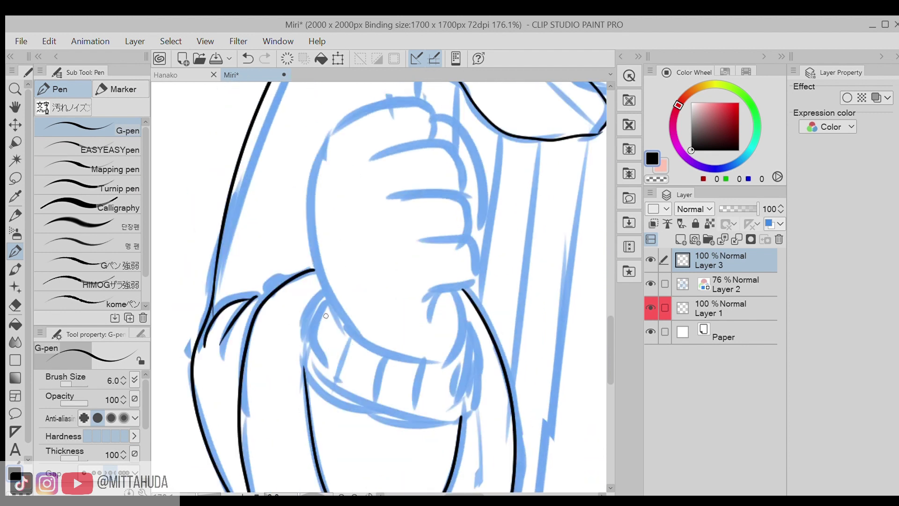
{"action": "left_click_drag", "start_coordinate": [372, 345], "coordinate": [464, 355]}
{"action": "key", "text": "ctrl+z"}
{"action": "mouse_move", "coordinate": [334, 312]}
{"action": "left_mouse_down"}
{"action": "mouse_move", "coordinate": [482, 349]}
{"action": "mouse_move", "coordinate": [475, 372]}
{"action": "mouse_move", "coordinate": [314, 409]}
{"action": "left_mouse_up"}
{"action": "key", "text": "ctrl+z"}
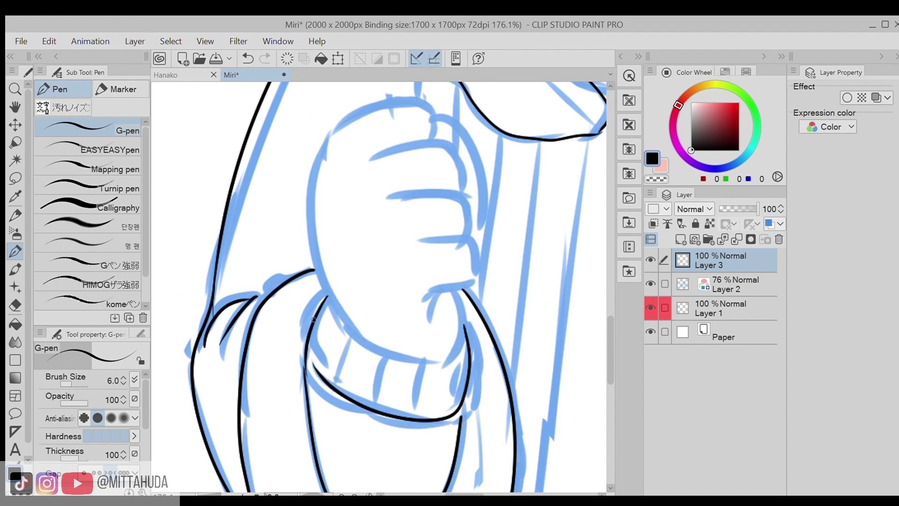
{"action": "key", "text": "ctrl+z"}
{"action": "left_click_drag", "start_coordinate": [465, 353], "coordinate": [304, 416]}
{"action": "scroll", "coordinate": [466, 356], "scroll_direction": "up", "scroll_amount": 3}
{"action": "mouse_move", "coordinate": [467, 341]}
{"action": "left_mouse_down"}
{"action": "mouse_move", "coordinate": [463, 428]}
{"action": "mouse_move", "coordinate": [492, 317]}
{"action": "mouse_move", "coordinate": [512, 300]}
{"action": "left_mouse_up"}
Step: Ink the short rib lines across the left knitted wrist cuff
{"action": "left_click_drag", "start_coordinate": [283, 271], "coordinate": [255, 347]}
{"action": "left_click_drag", "start_coordinate": [355, 324], "coordinate": [347, 412]}
{"action": "mouse_move", "coordinate": [487, 323]}
{"action": "left_mouse_down"}
{"action": "mouse_move", "coordinate": [483, 426]}
{"action": "mouse_move", "coordinate": [421, 329]}
{"action": "mouse_move", "coordinate": [377, 353]}
{"action": "left_mouse_up"}
{"action": "key", "text": "ctrl+z"}
{"action": "key", "text": "alt+space"}
{"action": "scroll", "coordinate": [421, 329], "scroll_direction": "up", "scroll_amount": 4}
{"action": "key", "text": "p"}
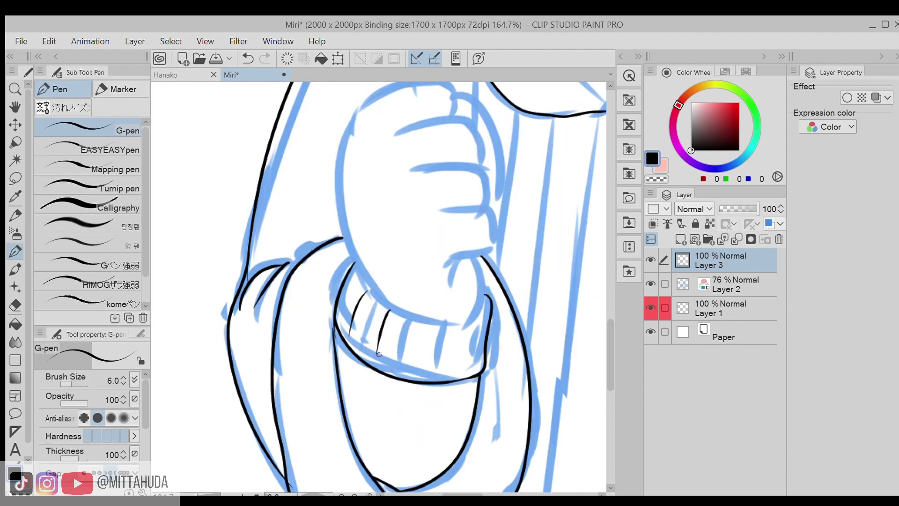
{"action": "left_click_drag", "start_coordinate": [462, 318], "coordinate": [455, 368]}
{"action": "key", "text": "ctrl+z"}
Step: Ink the left fist's rounded outer contour and its uppermost finger lines
{"action": "scroll", "coordinate": [433, 279], "scroll_direction": "up", "scroll_amount": 3}
{"action": "key", "text": "alt+space"}
{"action": "left_click_drag", "start_coordinate": [400, 199], "coordinate": [333, 217]}
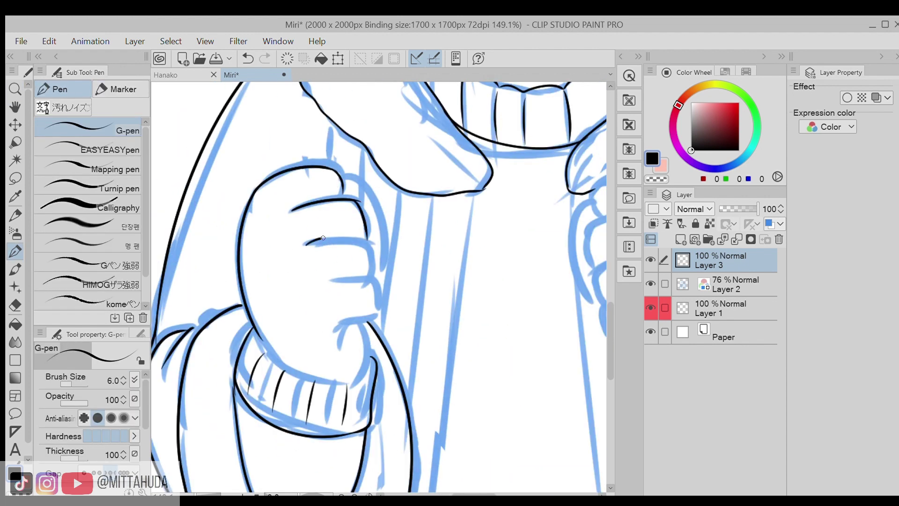
{"action": "left_click_drag", "start_coordinate": [323, 238], "coordinate": [367, 241]}
{"action": "key", "text": "ctrl+z"}
Step: Ink the left fist's remaining finger segments, the small crease below them and the wrist-side curve
{"action": "scroll", "coordinate": [328, 239], "scroll_direction": "up", "scroll_amount": 3}
{"action": "mouse_move", "coordinate": [290, 305]}
{"action": "left_mouse_down"}
{"action": "mouse_move", "coordinate": [379, 291]}
{"action": "mouse_move", "coordinate": [377, 375]}
{"action": "mouse_move", "coordinate": [371, 277]}
{"action": "mouse_move", "coordinate": [328, 346]}
{"action": "left_mouse_up"}
{"action": "key", "text": "ctrl+z"}
{"action": "left_click_drag", "start_coordinate": [328, 302], "coordinate": [323, 337]}
{"action": "left_click_drag", "start_coordinate": [314, 304], "coordinate": [440, 319]}
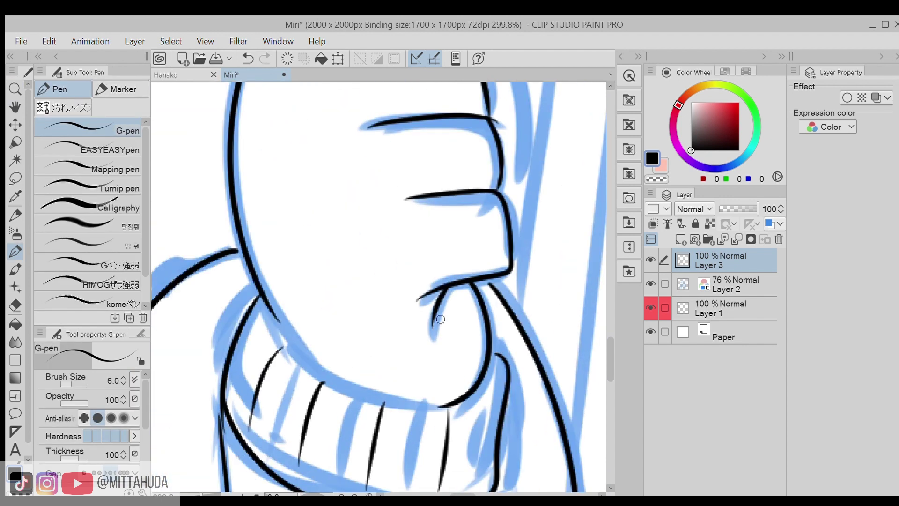
Step: Ink the left fist's bottom edge along the knitted cuff, redoing the stroke to join both sides
{"action": "mouse_move", "coordinate": [265, 300]}
{"action": "left_mouse_down"}
{"action": "mouse_move", "coordinate": [359, 394]}
{"action": "mouse_move", "coordinate": [349, 385]}
{"action": "left_mouse_up"}
{"action": "key", "text": "ctrl+z"}
{"action": "left_click_drag", "start_coordinate": [278, 318], "coordinate": [457, 395]}
{"action": "scroll", "coordinate": [456, 395], "scroll_direction": "down", "scroll_amount": 5}
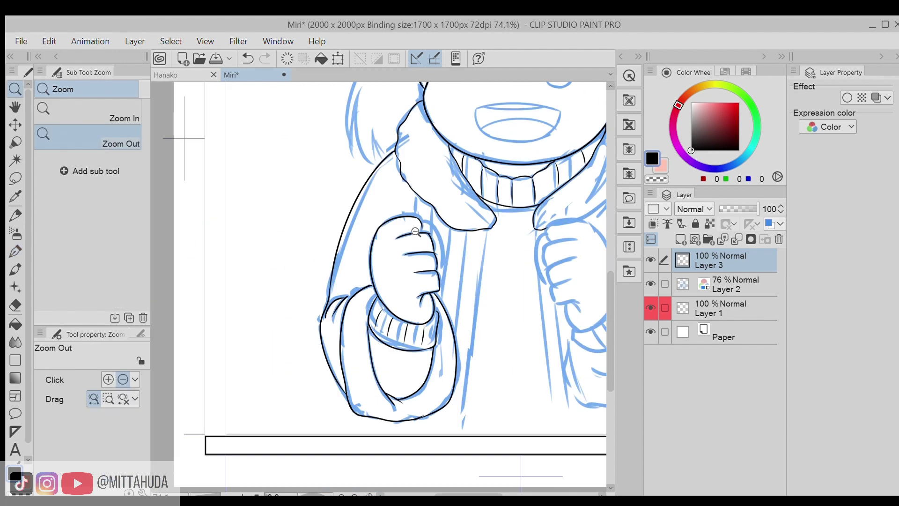
{"action": "scroll", "coordinate": [446, 211], "scroll_direction": "up", "scroll_amount": 5}
{"action": "key", "text": "ctrl+z"}
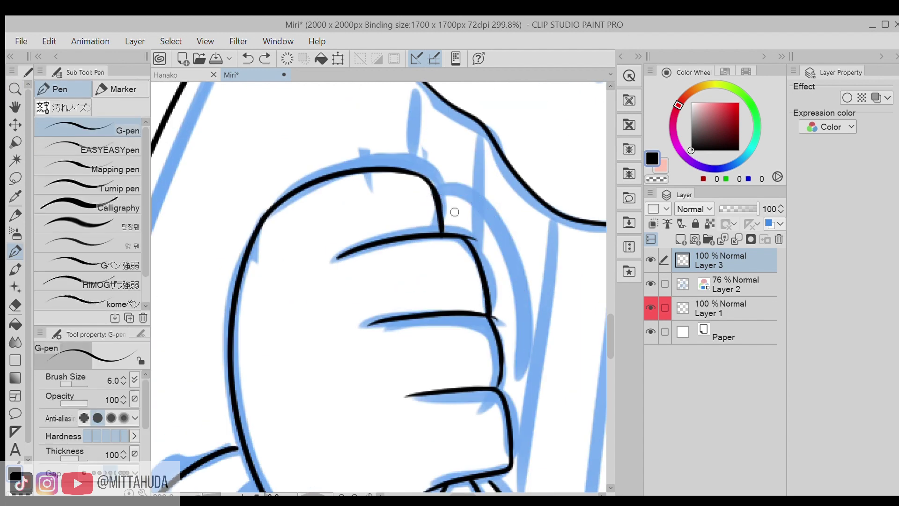
Step: Ink the curved outer finger line beside the left fist's knuckles, redoing the stroke
{"action": "left_click_drag", "start_coordinate": [442, 197], "coordinate": [517, 368]}
{"action": "key", "text": "ctrl+z"}
{"action": "scroll", "coordinate": [413, 282], "scroll_direction": "down", "scroll_amount": 5}
{"action": "scroll", "coordinate": [413, 282], "scroll_direction": "up", "scroll_amount": 4}
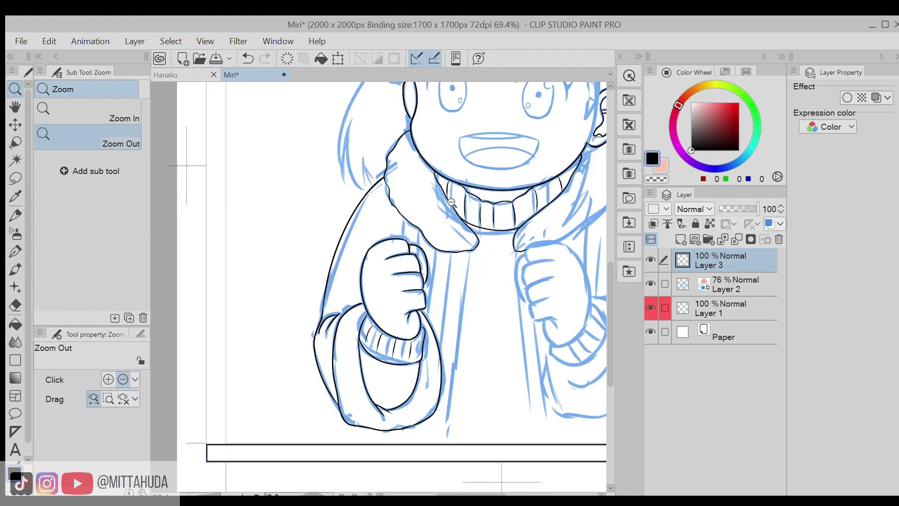
{"action": "scroll", "coordinate": [445, 219], "scroll_direction": "up", "scroll_amount": 1}
Step: Lasso the inked left fist above its cuff and paste a copy of it on its own layer
{"action": "key", "text": "m"}
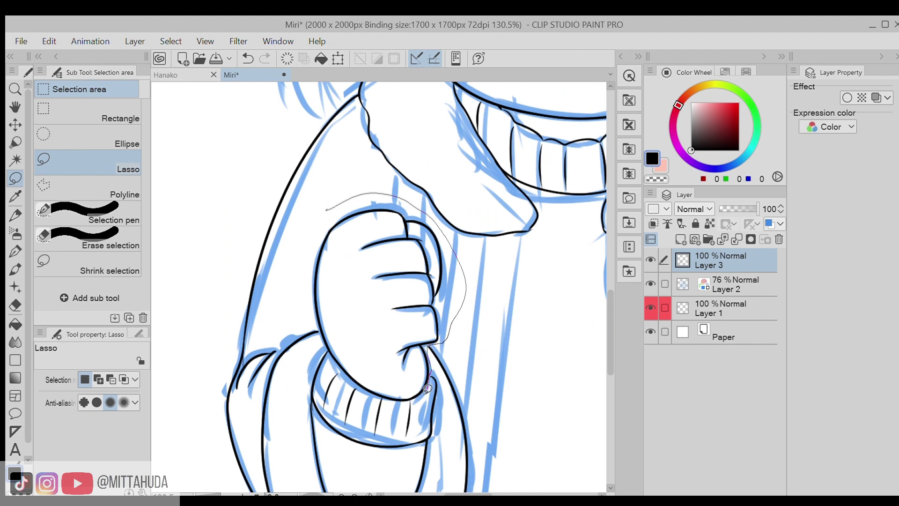
{"action": "left_click_drag", "start_coordinate": [334, 364], "coordinate": [328, 346]}
{"action": "scroll", "coordinate": [336, 282], "scroll_direction": "down", "scroll_amount": 3}
{"action": "scroll", "coordinate": [343, 328], "scroll_direction": "up", "scroll_amount": 2}
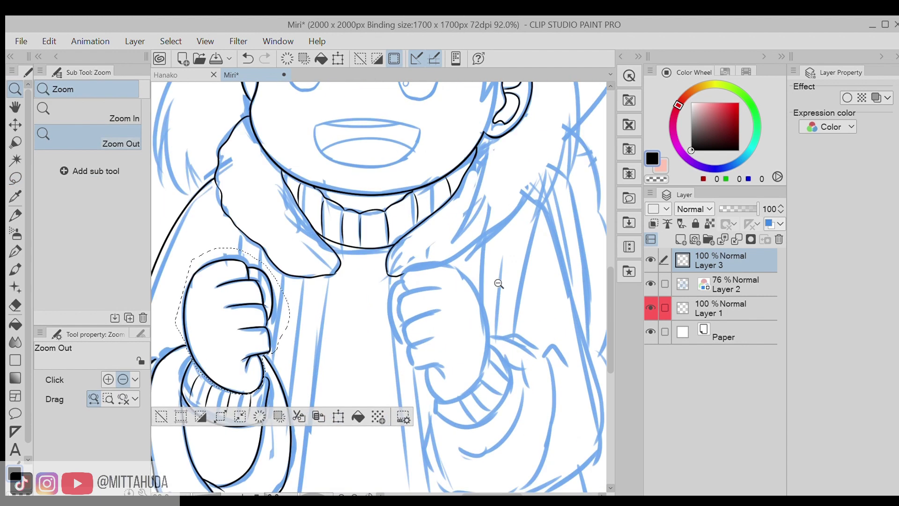
{"action": "key", "text": "ctrl+c"}
{"action": "key", "text": "ctrl+v"}
Step: Mirror, move and rotate the pasted fist to match the right fist sketch, deselect it, and merge it into Layer 3
{"action": "key", "text": "ctrl+t"}
{"action": "left_click_drag", "start_coordinate": [234, 323], "coordinate": [446, 317]}
{"action": "left_click_drag", "start_coordinate": [493, 281], "coordinate": [466, 337]}
{"action": "left_click", "coordinate": [403, 422]}
{"action": "key", "text": "ctrl+d"}
{"action": "key", "text": "ctrl+e"}
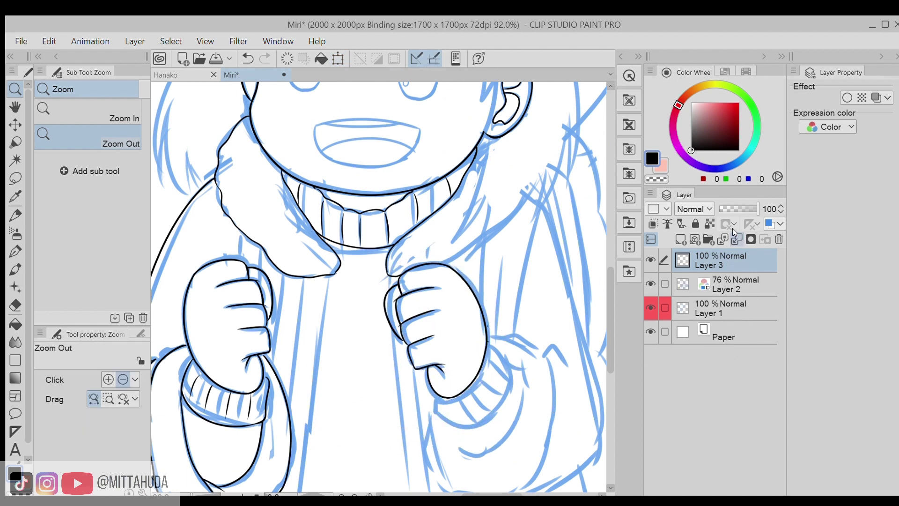
Step: Ink the outer contour of the right knitted cuff around the base of the right fist
{"action": "scroll", "coordinate": [501, 417], "scroll_direction": "up", "scroll_amount": 4}
{"action": "key", "text": "e"}
{"action": "key", "text": "p"}
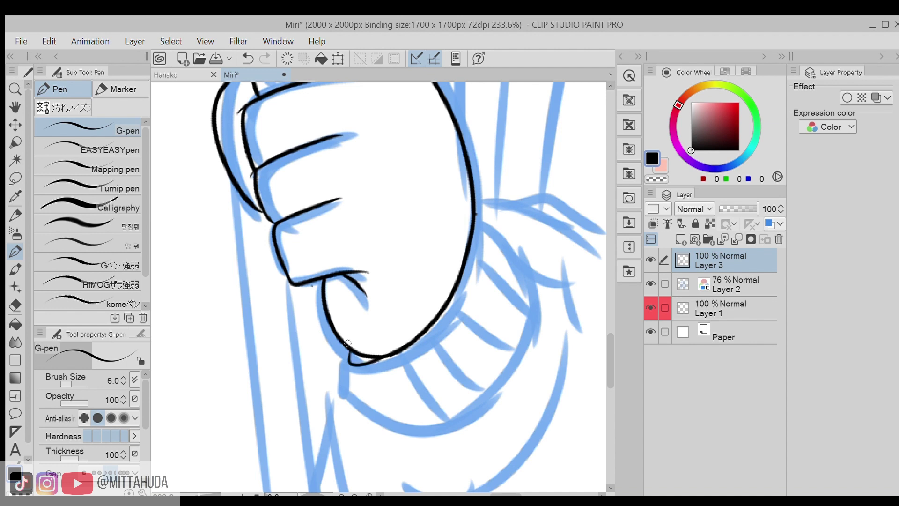
{"action": "left_click_drag", "start_coordinate": [348, 347], "coordinate": [391, 427]}
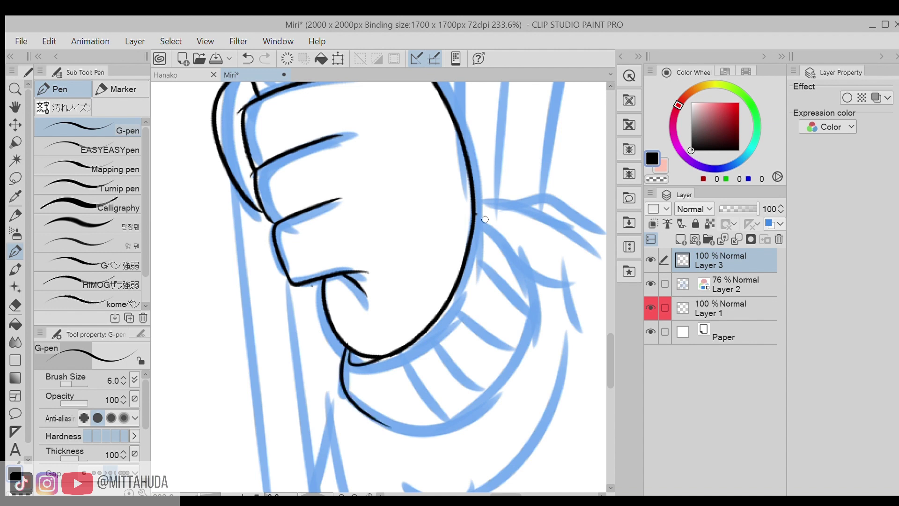
{"action": "left_click_drag", "start_coordinate": [523, 265], "coordinate": [398, 432]}
{"action": "scroll", "coordinate": [394, 406], "scroll_direction": "down", "scroll_amount": 5}
Step: Ink the short rib lines across the right knitted wrist cuff
{"action": "scroll", "coordinate": [393, 406], "scroll_direction": "up", "scroll_amount": 6}
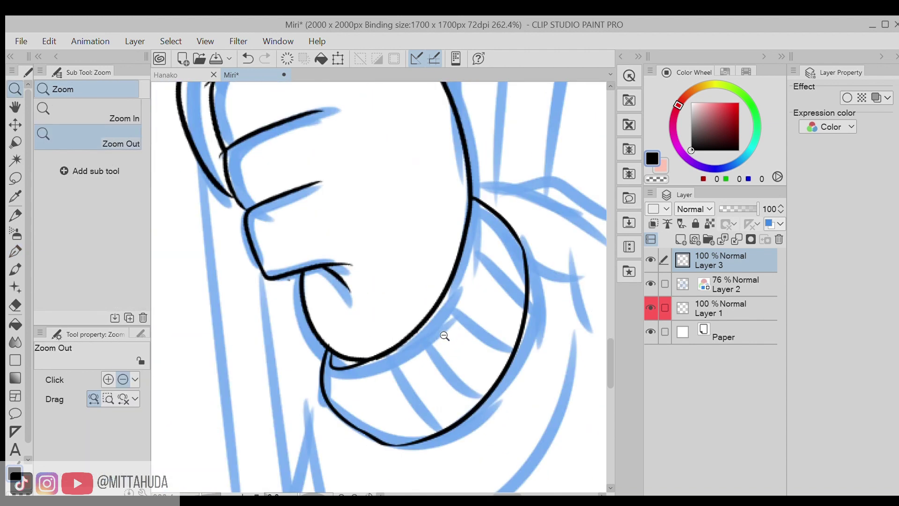
{"action": "left_click_drag", "start_coordinate": [361, 375], "coordinate": [422, 437]}
{"action": "left_click_drag", "start_coordinate": [413, 346], "coordinate": [467, 399]}
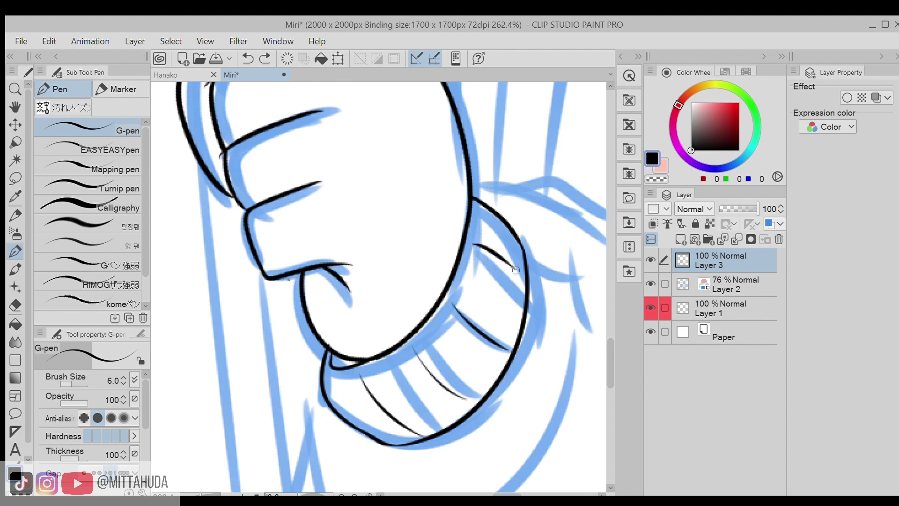
{"action": "key", "text": "alt+space"}
Step: Ink the right sleeve's rounded outer contour and the first folds beside the cuff
{"action": "left_click", "coordinate": [504, 192]}
{"action": "scroll", "coordinate": [477, 257], "scroll_direction": "up", "scroll_amount": 4}
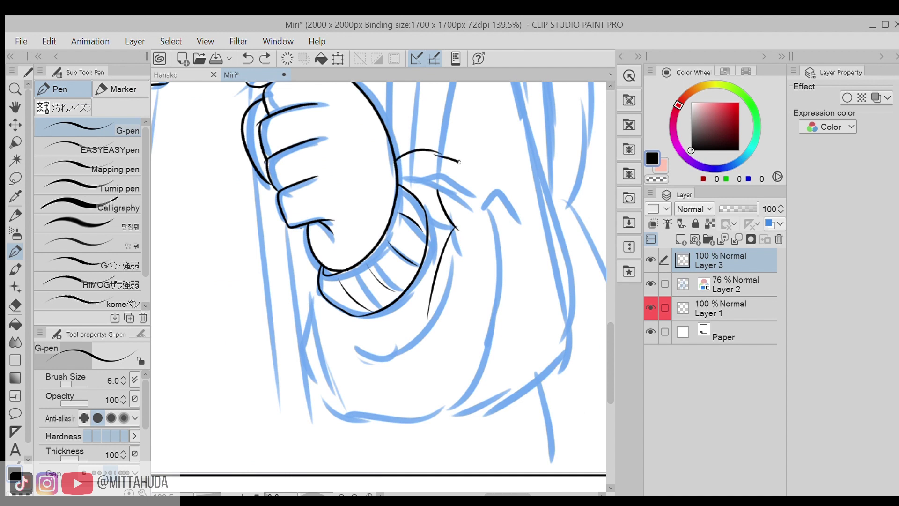
{"action": "left_click_drag", "start_coordinate": [499, 192], "coordinate": [492, 331]}
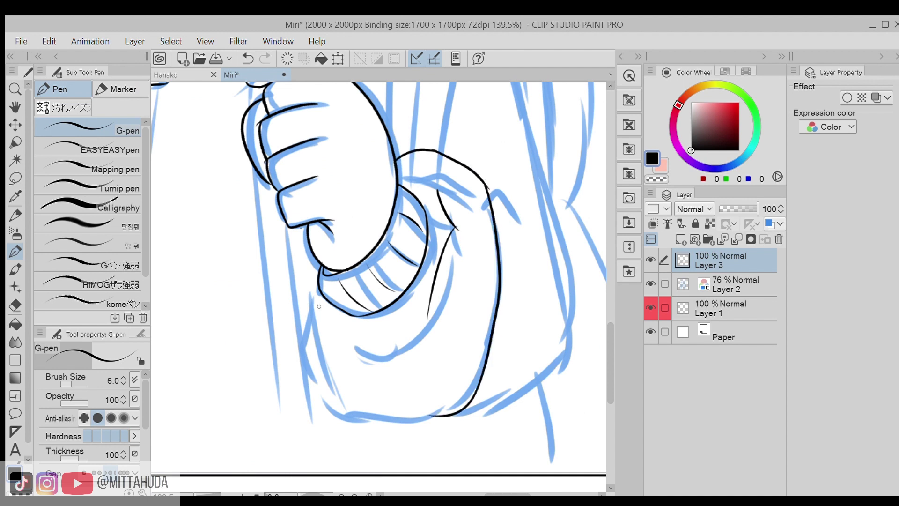
{"action": "mouse_move", "coordinate": [382, 409]}
{"action": "left_mouse_down"}
{"action": "mouse_move", "coordinate": [328, 409]}
{"action": "mouse_move", "coordinate": [398, 407]}
{"action": "left_mouse_up"}
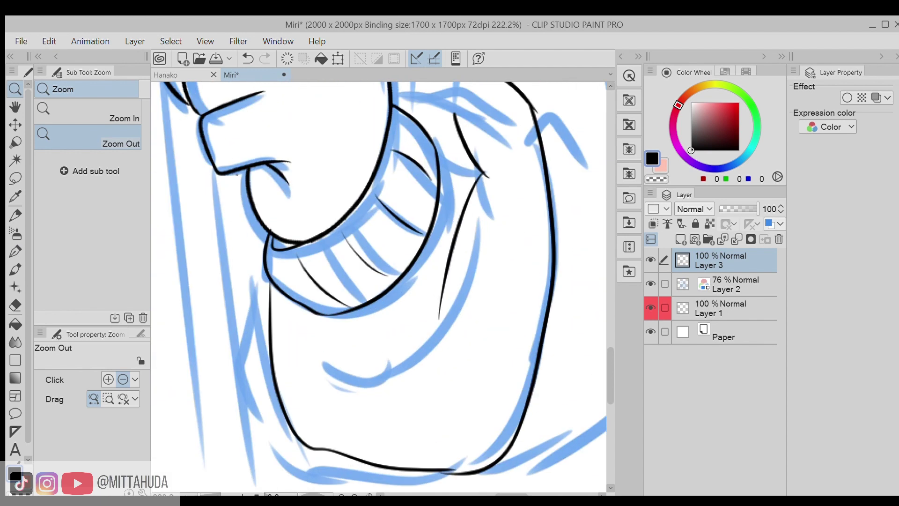
Step: Ink the inner edge of the right sleeve opening and the diagonal fold line below the cuff
{"action": "left_click_drag", "start_coordinate": [444, 281], "coordinate": [371, 400]}
{"action": "left_click_drag", "start_coordinate": [304, 339], "coordinate": [378, 404]}
{"action": "left_click", "coordinate": [382, 302]}
{"action": "left_click_drag", "start_coordinate": [333, 295], "coordinate": [394, 344]}
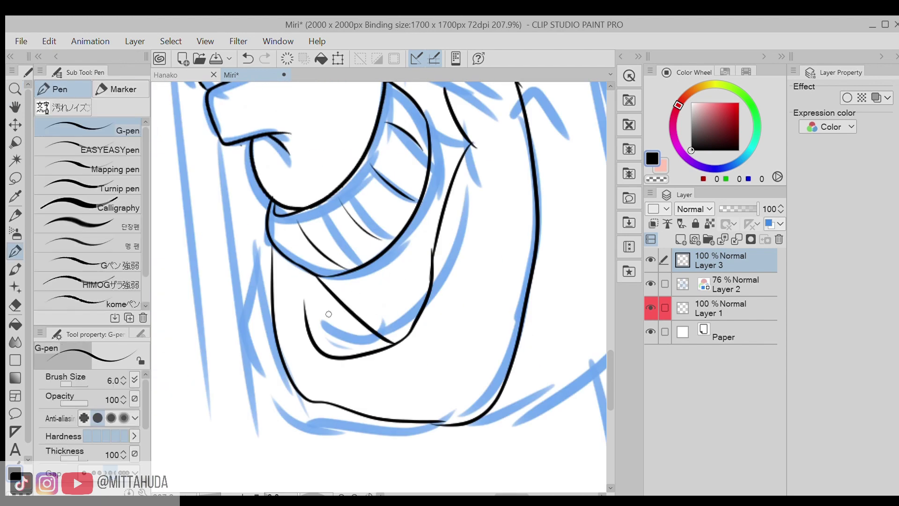
{"action": "left_click", "coordinate": [394, 263]}
Step: Rework the right sleeve's upper edge beside the fist and add a short fold line next to the cuff
{"action": "scroll", "coordinate": [395, 262], "scroll_direction": "up", "scroll_amount": 10}
{"action": "key", "text": "e"}
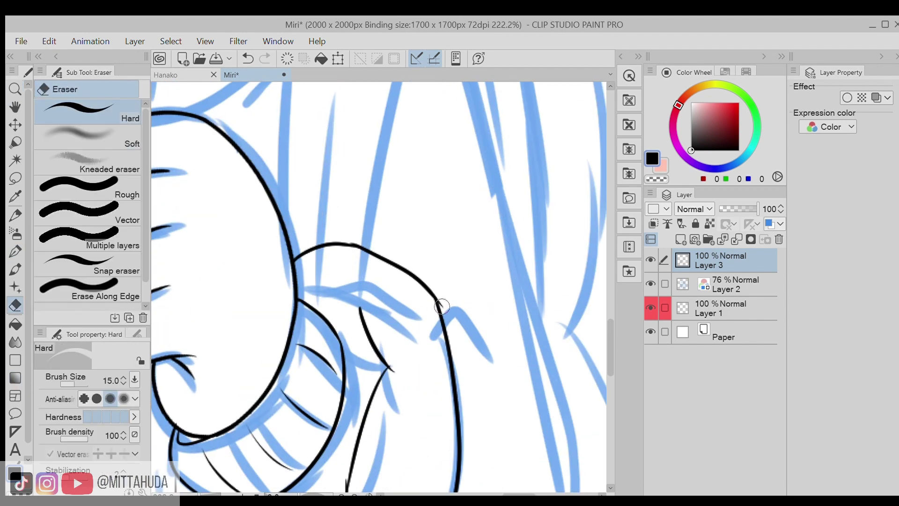
{"action": "key", "text": "p"}
{"action": "mouse_move", "coordinate": [307, 287]}
{"action": "left_mouse_down"}
{"action": "mouse_move", "coordinate": [438, 313]}
{"action": "mouse_move", "coordinate": [442, 328]}
{"action": "mouse_move", "coordinate": [480, 308]}
{"action": "left_mouse_up"}
{"action": "key", "text": "ctrl+z"}
{"action": "key", "text": "/"}
{"action": "left_click", "coordinate": [450, 300]}
{"action": "key", "text": "p"}
{"action": "scroll", "coordinate": [450, 300], "scroll_direction": "up", "scroll_amount": 10}
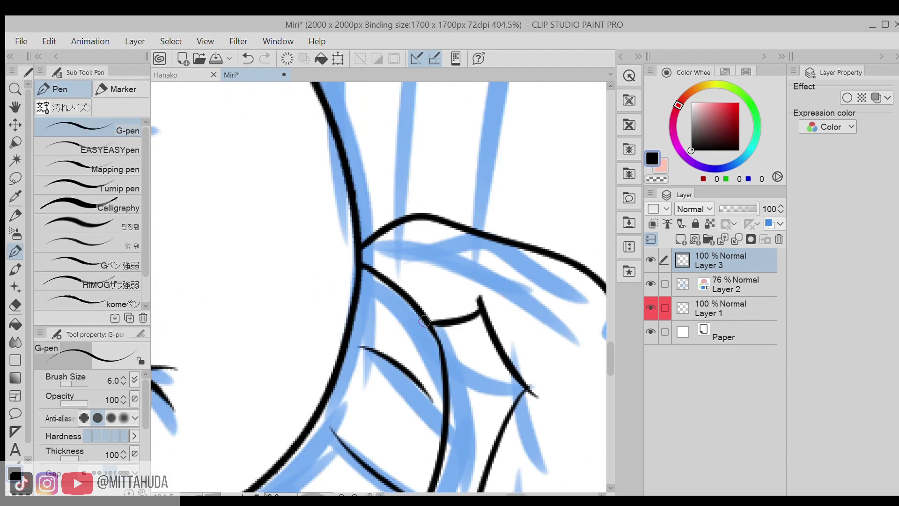
Step: Ink the small fold inside the right sleeve opening and the crease at the sleeve's outer bend, redoing the crease
{"action": "scroll", "coordinate": [450, 245], "scroll_direction": "down", "scroll_amount": 2}
{"action": "key", "text": "/"}
{"action": "scroll", "coordinate": [508, 230], "scroll_direction": "down", "scroll_amount": 10}
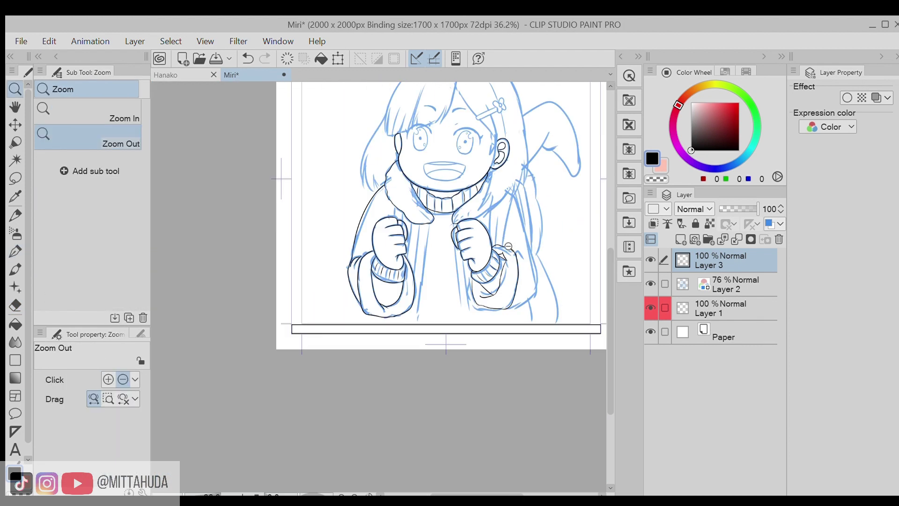
{"action": "scroll", "coordinate": [508, 246], "scroll_direction": "up", "scroll_amount": 3}
{"action": "scroll", "coordinate": [487, 204], "scroll_direction": "up", "scroll_amount": 6}
{"action": "key", "text": "p"}
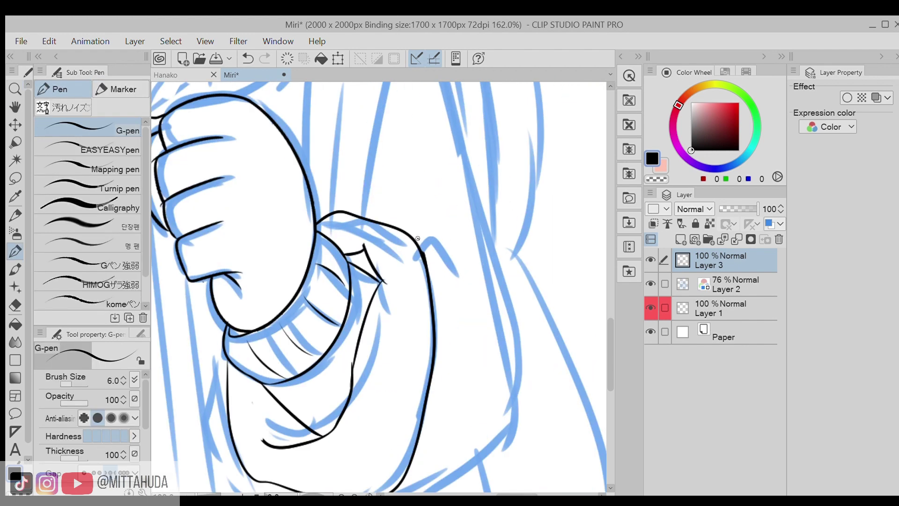
{"action": "key", "text": "ctrl+z"}
{"action": "key", "text": "/"}
{"action": "scroll", "coordinate": [417, 238], "scroll_direction": "down", "scroll_amount": 4}
{"action": "key", "text": "p"}
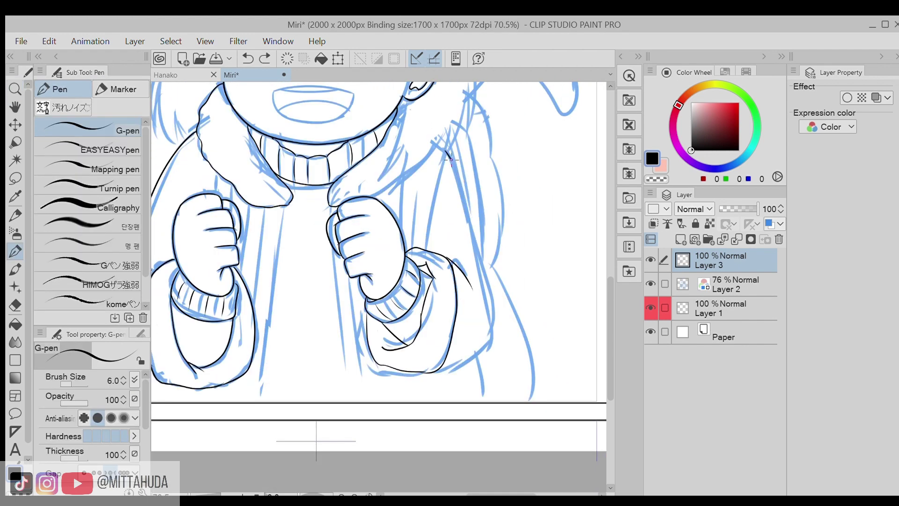
Step: Ink the right arm's long outer contour from the shoulder down around to the bottom of the sleeve
{"action": "left_click_drag", "start_coordinate": [451, 159], "coordinate": [483, 274]}
{"action": "scroll", "coordinate": [482, 272], "scroll_direction": "up", "scroll_amount": 2}
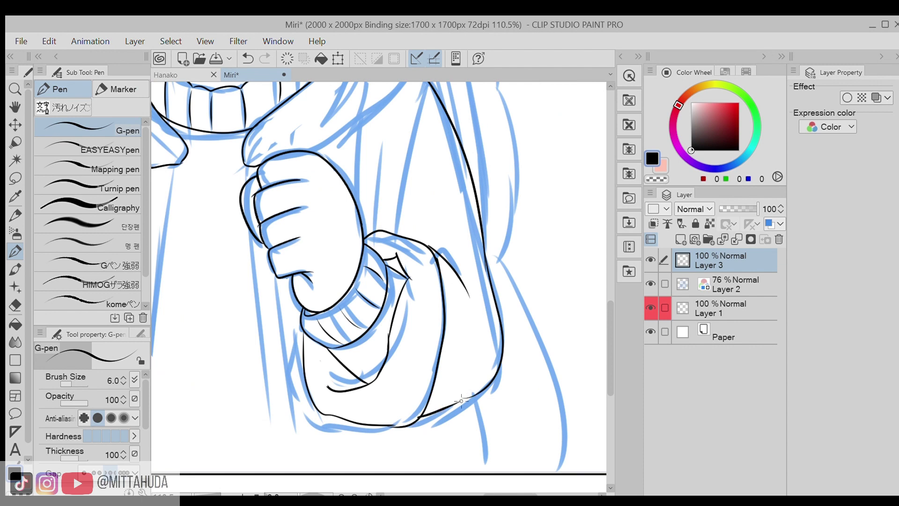
{"action": "key", "text": "/"}
{"action": "scroll", "coordinate": [502, 301], "scroll_direction": "down", "scroll_amount": 4}
{"action": "key", "text": "p"}
{"action": "scroll", "coordinate": [463, 281], "scroll_direction": "up", "scroll_amount": 3}
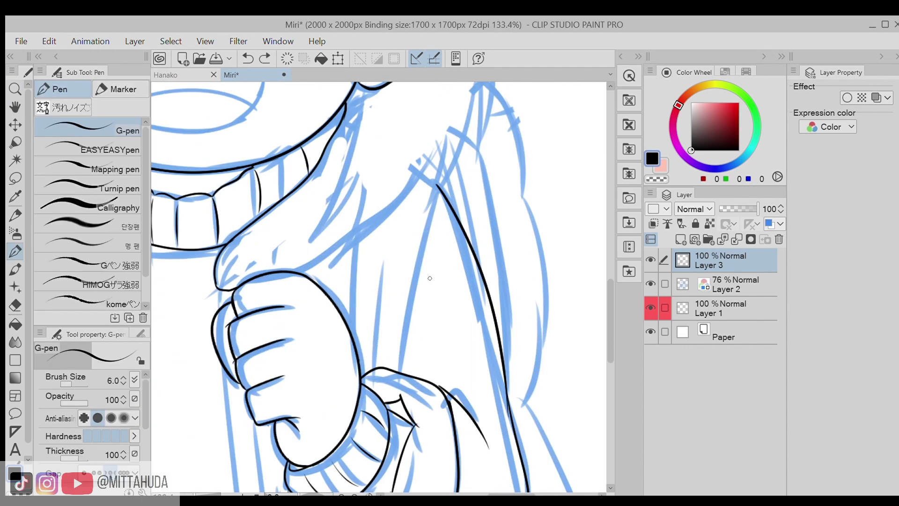
Step: Add a new layer and ink the jacket's left front edge from the collar tip to the bottom border, redoing the stroke
{"action": "key", "text": "/"}
{"action": "scroll", "coordinate": [439, 368], "scroll_direction": "up", "scroll_amount": 4}
{"action": "scroll", "coordinate": [439, 368], "scroll_direction": "down", "scroll_amount": 6}
{"action": "left_click", "coordinate": [681, 240]}
{"action": "scroll", "coordinate": [428, 195], "scroll_direction": "up", "scroll_amount": 4}
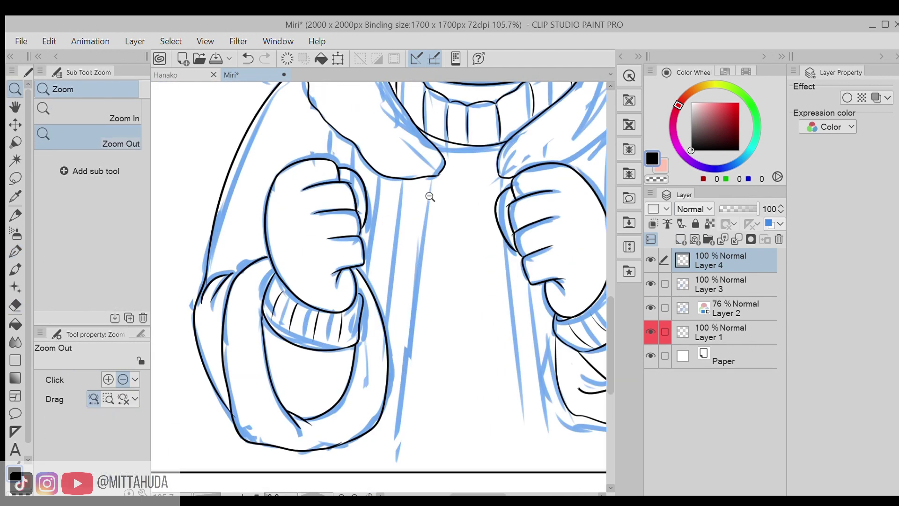
{"action": "key", "text": "p"}
{"action": "left_click_drag", "start_coordinate": [431, 177], "coordinate": [402, 404]}
{"action": "scroll", "coordinate": [422, 375], "scroll_direction": "down", "scroll_amount": 3}
{"action": "scroll", "coordinate": [453, 168], "scroll_direction": "up", "scroll_amount": 2}
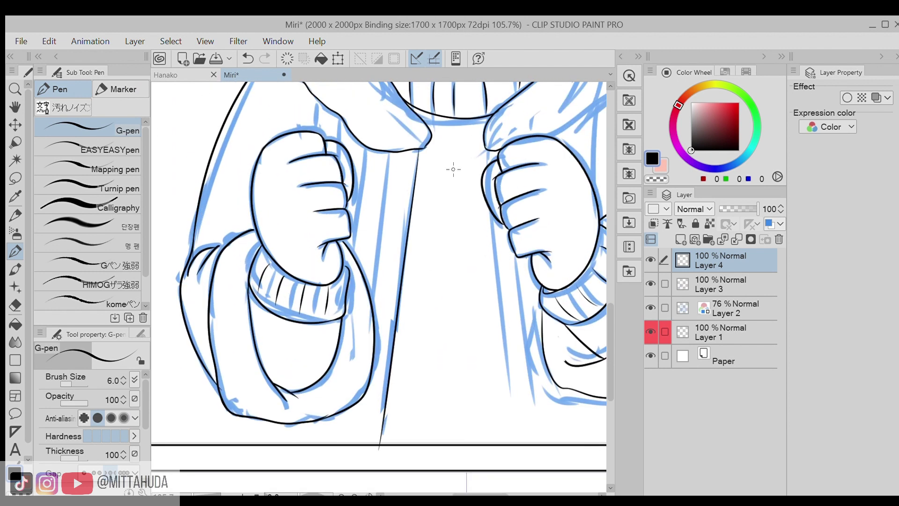
{"action": "key", "text": "ctrl+z"}
{"action": "mouse_move", "coordinate": [421, 148]}
{"action": "left_mouse_down"}
{"action": "mouse_move", "coordinate": [434, 164]}
{"action": "mouse_move", "coordinate": [389, 448]}
{"action": "left_mouse_up"}
Step: Ink the jacket's right front edge down to the bottom border and erase the overshooting line end
{"action": "left_click_drag", "start_coordinate": [487, 149], "coordinate": [495, 383]}
{"action": "key", "text": "e"}
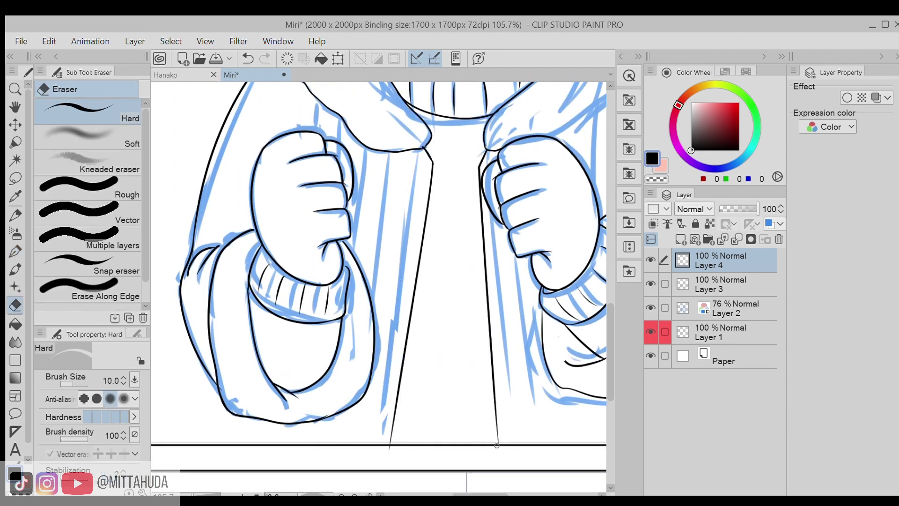
{"action": "key", "text": "p"}
Step: Ink the curved crease above the right sleeve and the short jacket side lines beneath both sleeves
{"action": "scroll", "coordinate": [468, 374], "scroll_direction": "up", "scroll_amount": 6}
{"action": "left_click_drag", "start_coordinate": [454, 225], "coordinate": [468, 401]}
{"action": "scroll", "coordinate": [470, 395], "scroll_direction": "down", "scroll_amount": 8}
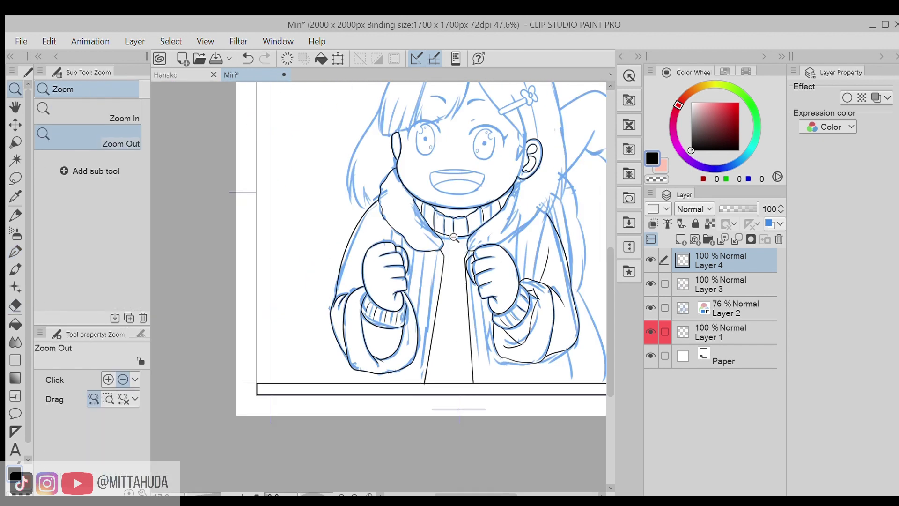
{"action": "scroll", "coordinate": [372, 379], "scroll_direction": "up", "scroll_amount": 2}
{"action": "key", "text": "p"}
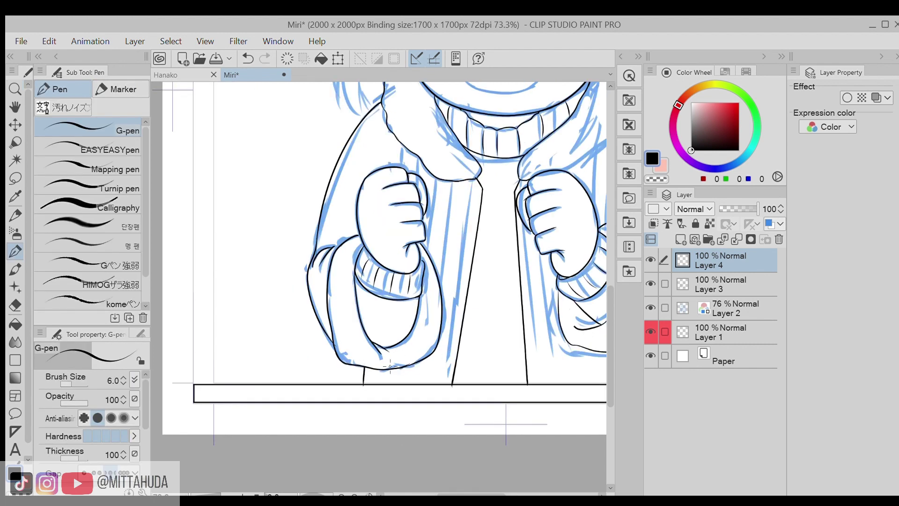
{"action": "left_click_drag", "start_coordinate": [390, 366], "coordinate": [226, 369]}
{"action": "scroll", "coordinate": [513, 376], "scroll_direction": "down", "scroll_amount": 4}
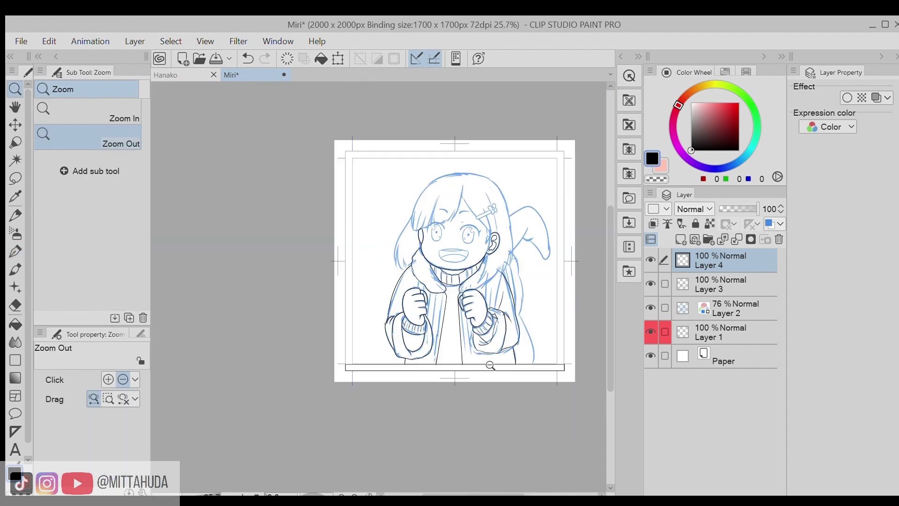
Step: Ink the long straight fold from the right shoulder to the sleeve and the jacket line above the right fist
{"action": "scroll", "coordinate": [508, 346], "scroll_direction": "up", "scroll_amount": 3}
{"action": "scroll", "coordinate": [463, 208], "scroll_direction": "up", "scroll_amount": 4}
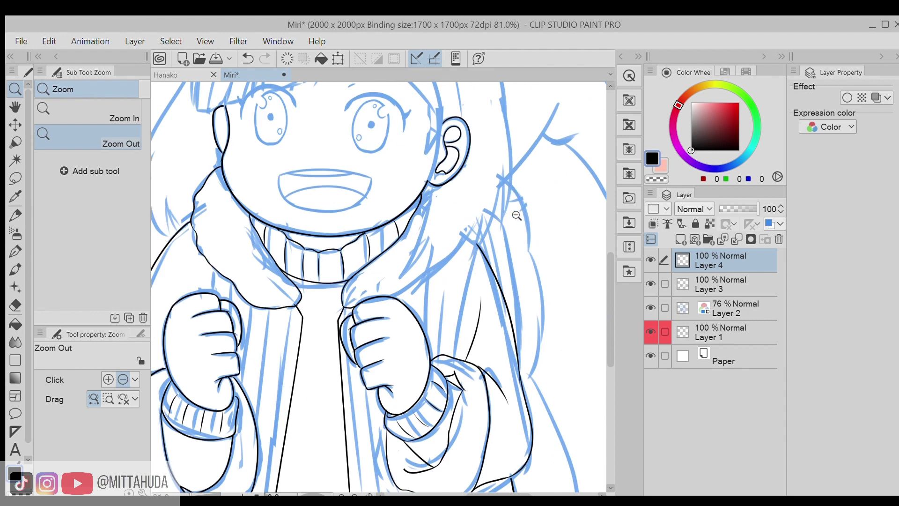
{"action": "key", "text": "p"}
{"action": "left_click_drag", "start_coordinate": [483, 232], "coordinate": [451, 427]}
{"action": "key", "text": "ctrl+z"}
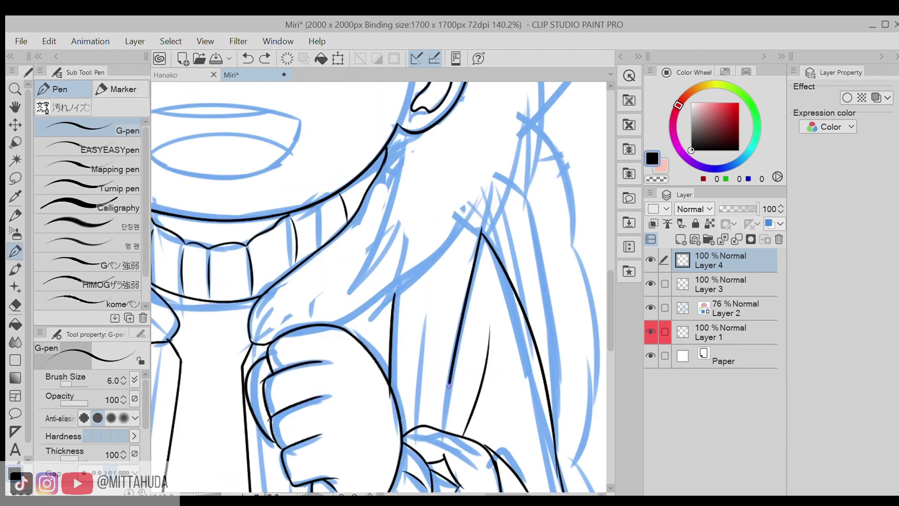
{"action": "scroll", "coordinate": [421, 281], "scroll_direction": "up", "scroll_amount": 2}
{"action": "left_click_drag", "start_coordinate": [327, 281], "coordinate": [398, 262]}
Step: Ink another vertical fold line between the right fist and the shoulder fold, redoing the stroke
{"action": "left_click_drag", "start_coordinate": [401, 136], "coordinate": [381, 305]}
{"action": "key", "text": "ctrl+z"}
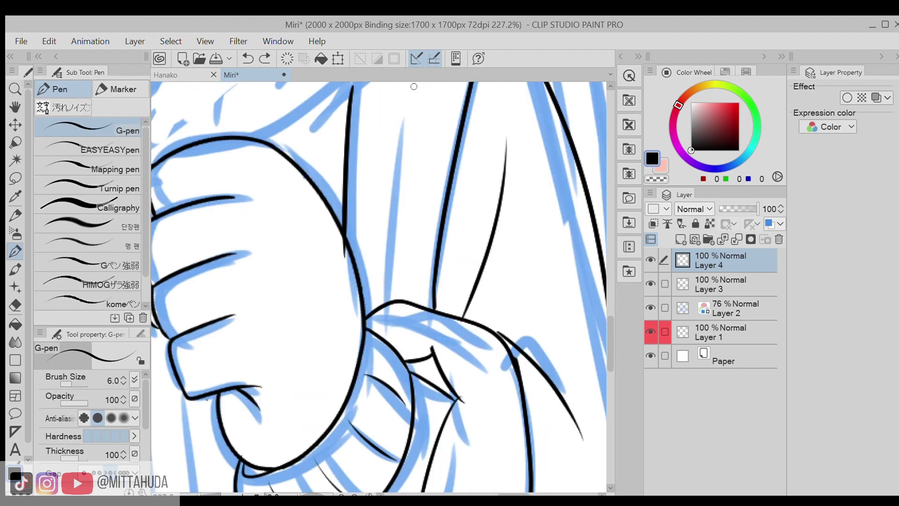
{"action": "left_click_drag", "start_coordinate": [413, 84], "coordinate": [388, 302]}
{"action": "key", "text": "e"}
{"action": "key", "text": "z"}
{"action": "scroll", "coordinate": [355, 190], "scroll_direction": "down", "scroll_amount": 3}
Step: Ink the short jacket line between the hood's edge and the top of the left fist
{"action": "key", "text": "p"}
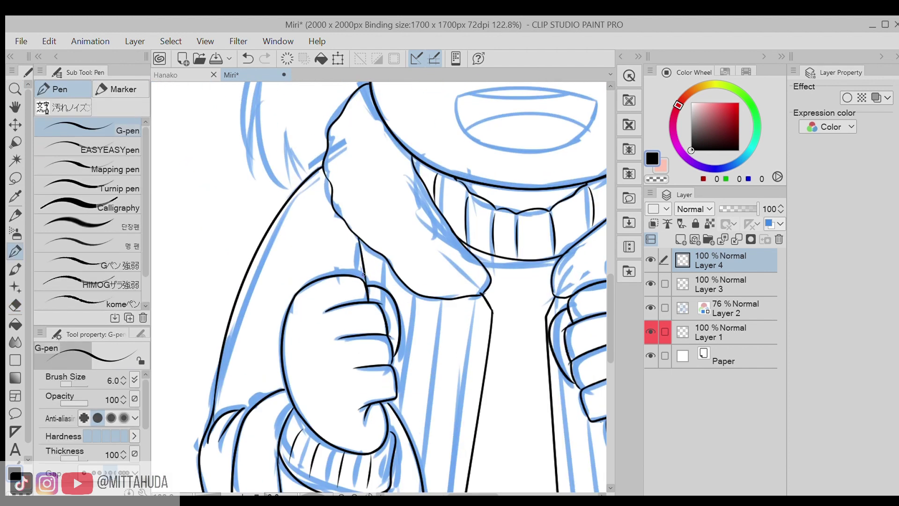
{"action": "key", "text": "z"}
{"action": "scroll", "coordinate": [404, 318], "scroll_direction": "down", "scroll_amount": 4}
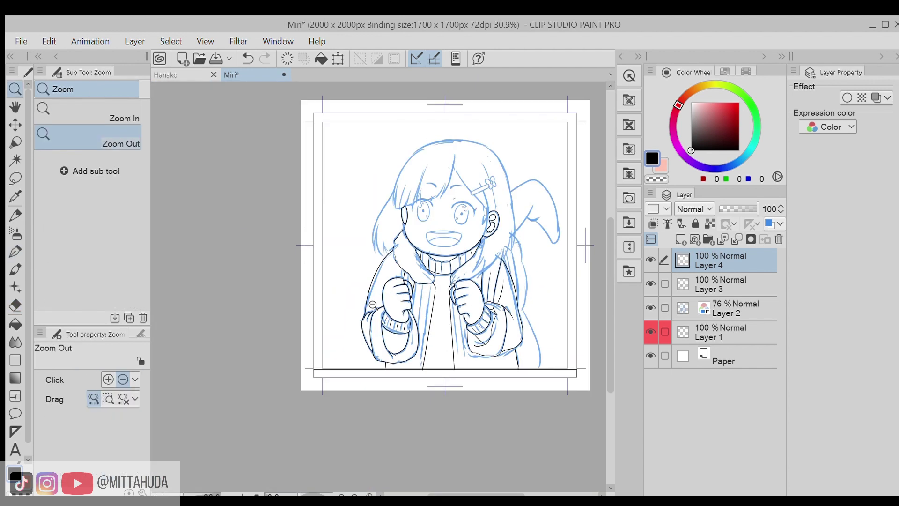
{"action": "scroll", "coordinate": [392, 234], "scroll_direction": "up", "scroll_amount": 5}
{"action": "key", "text": "p"}
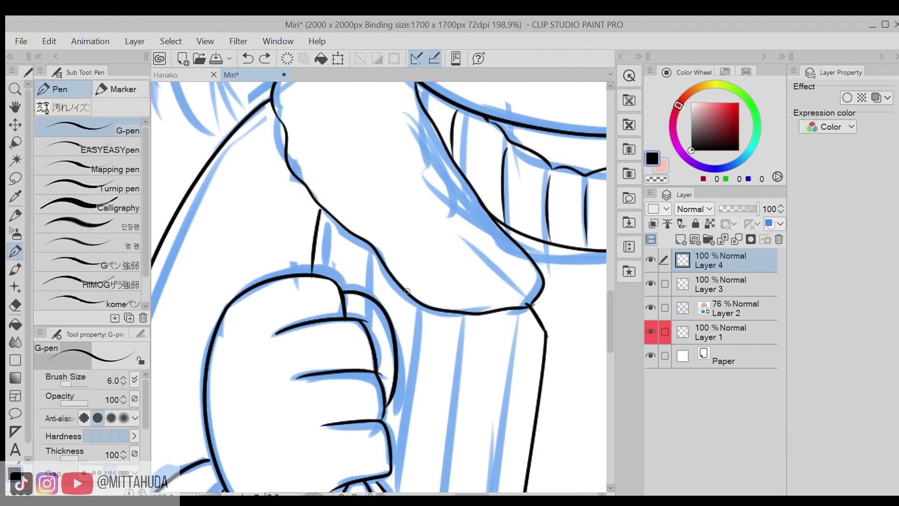
Step: Hide and reshow the Layer 2 sketch to check the finished jacket line art
{"action": "key", "text": "z"}
{"action": "scroll", "coordinate": [347, 300], "scroll_direction": "down", "scroll_amount": 5}
{"action": "left_click", "coordinate": [649, 307]}
{"action": "left_click", "coordinate": [650, 307]}
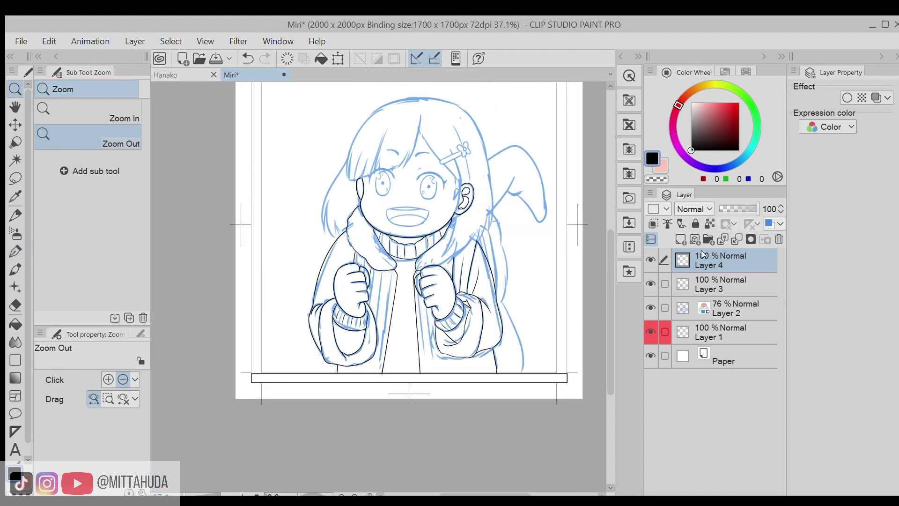
Step: Add a new layer and ink the central bang strand from the parting to its pointed tip above the eyes
{"action": "key", "text": "ctrl+shift+n"}
{"action": "scroll", "coordinate": [409, 147], "scroll_direction": "up", "scroll_amount": 4}
{"action": "key", "text": "p"}
{"action": "left_click_drag", "start_coordinate": [398, 163], "coordinate": [338, 339]}
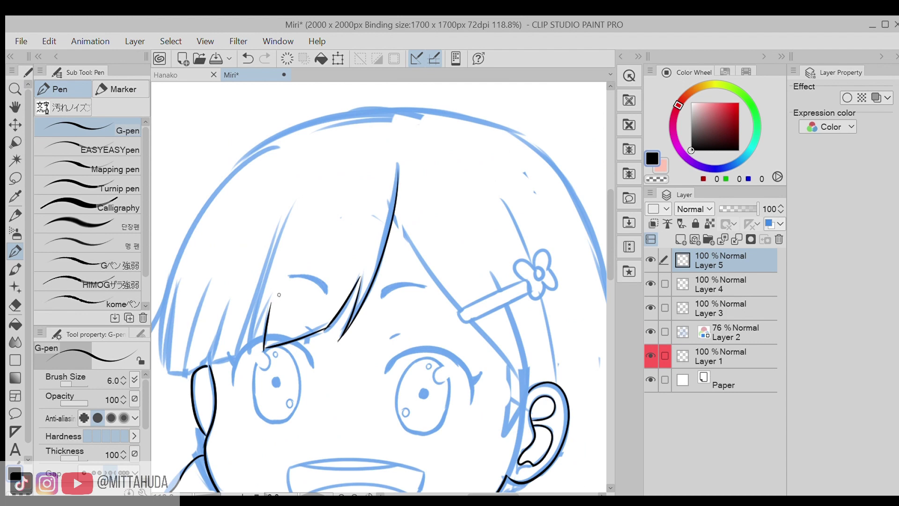
Step: Ink the left bang strands and the long outer edge of the hair on that side
{"action": "left_click_drag", "start_coordinate": [286, 219], "coordinate": [247, 357]}
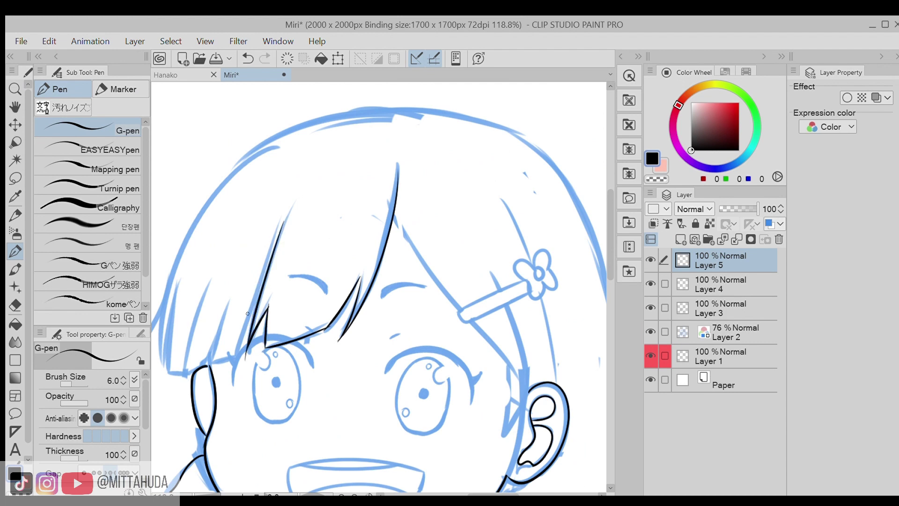
{"action": "scroll", "coordinate": [240, 339], "scroll_direction": "up", "scroll_amount": 3}
{"action": "left_click_drag", "start_coordinate": [314, 173], "coordinate": [275, 337]}
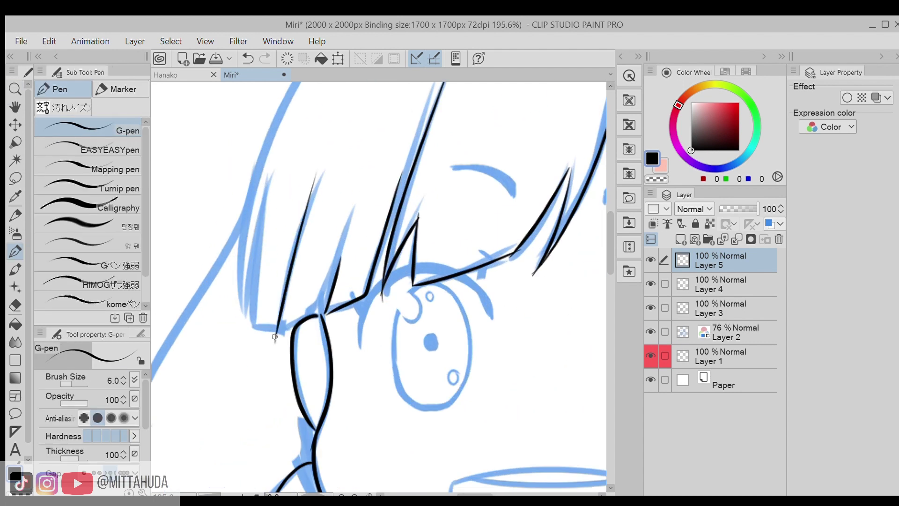
{"action": "left_click_drag", "start_coordinate": [329, 300], "coordinate": [308, 434]}
{"action": "left_click_drag", "start_coordinate": [330, 144], "coordinate": [224, 441]}
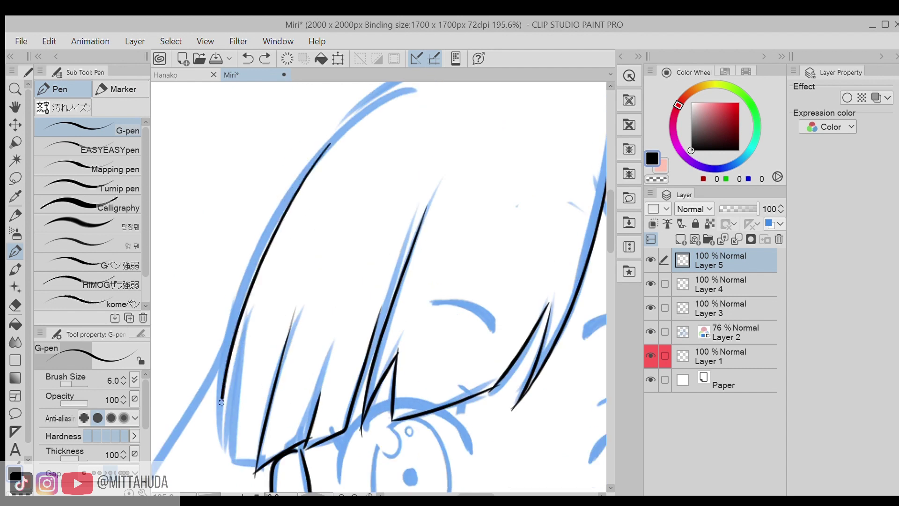
Step: Ink the short pointed strands at the outer left end of the bangs, redoing one stroke
{"action": "left_click_drag", "start_coordinate": [248, 339], "coordinate": [235, 445]}
{"action": "left_click_drag", "start_coordinate": [274, 381], "coordinate": [235, 482]}
{"action": "key", "text": "ctrl+z"}
{"action": "left_click_drag", "start_coordinate": [269, 398], "coordinate": [234, 468]}
{"action": "left_click", "coordinate": [249, 367]}
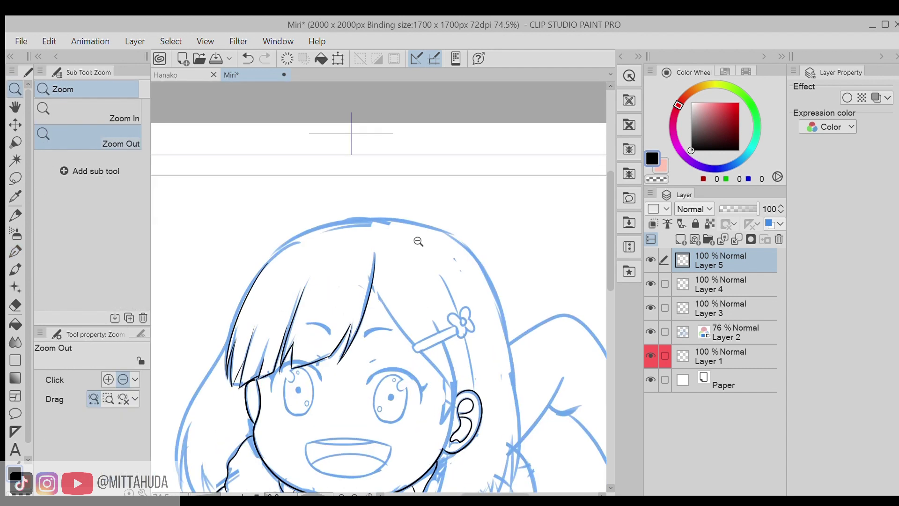
Step: Ink the right bang's edge from the parting to the ear, plus the inner edge of the side lock
{"action": "scroll", "coordinate": [420, 390], "scroll_direction": "up", "scroll_amount": 3}
{"action": "key", "text": "p"}
{"action": "left_click_drag", "start_coordinate": [361, 241], "coordinate": [469, 387]}
{"action": "left_click_drag", "start_coordinate": [457, 368], "coordinate": [465, 428]}
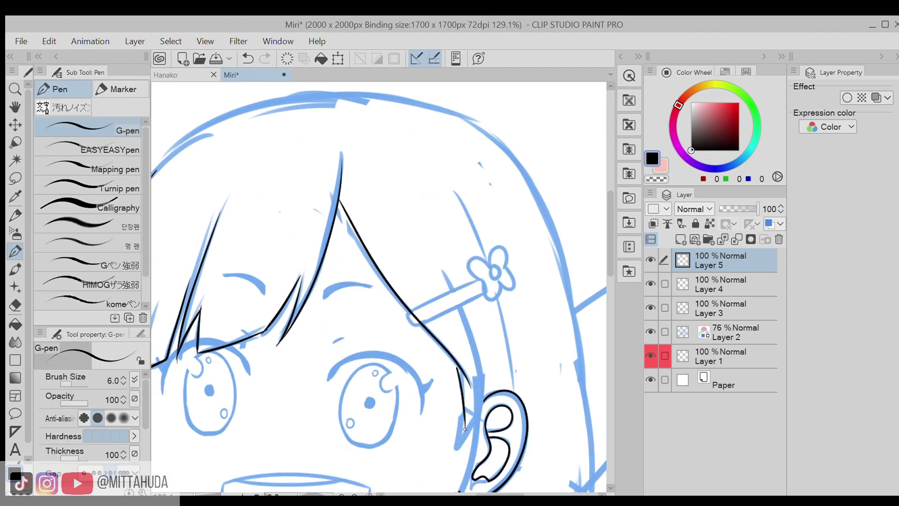
Step: Ink the curved strand from above the hair clip to the ear and close the side lock's pointed tip
{"action": "scroll", "coordinate": [477, 372], "scroll_direction": "up", "scroll_amount": 3}
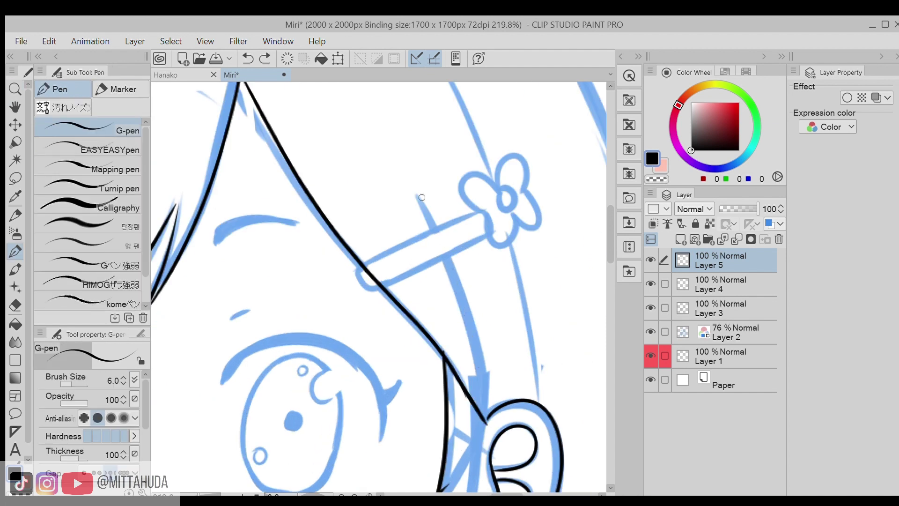
{"action": "left_click_drag", "start_coordinate": [421, 197], "coordinate": [487, 422]}
{"action": "scroll", "coordinate": [458, 366], "scroll_direction": "down", "scroll_amount": 3}
{"action": "scroll", "coordinate": [486, 337], "scroll_direction": "up", "scroll_amount": 5}
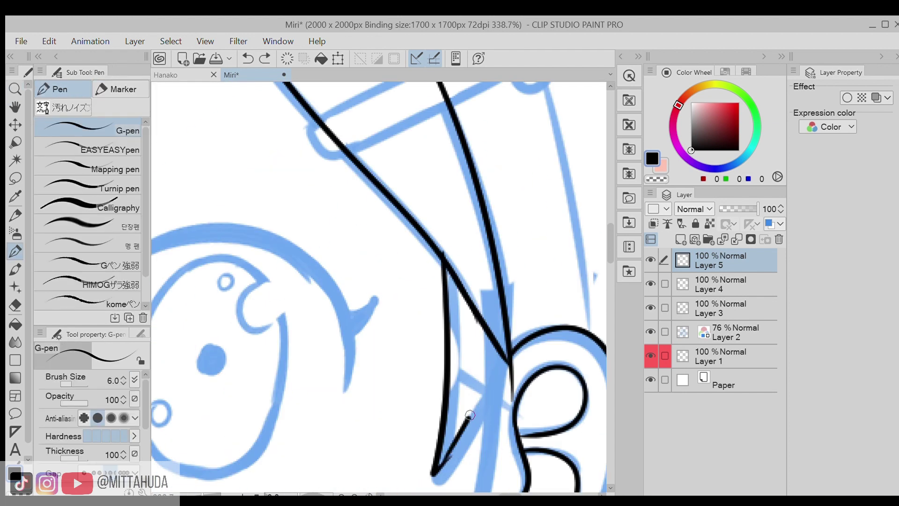
{"action": "scroll", "coordinate": [500, 361], "scroll_direction": "down", "scroll_amount": 6}
{"action": "scroll", "coordinate": [513, 333], "scroll_direction": "down", "scroll_amount": 2}
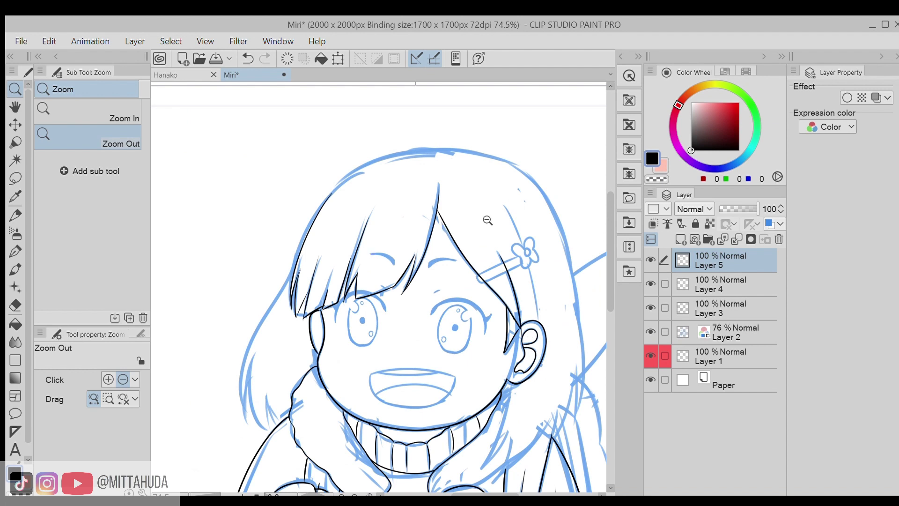
Step: Ink the left back hair's outer contour and lower strand tips, redoing the inner strand
{"action": "scroll", "coordinate": [208, 435], "scroll_direction": "up", "scroll_amount": 4}
{"action": "key", "text": "p"}
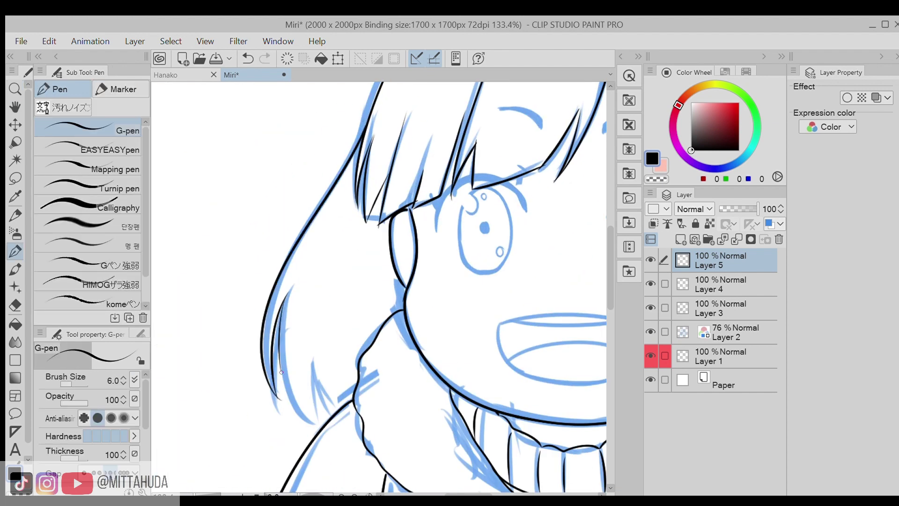
{"action": "key", "text": "ctrl+z"}
{"action": "left_click_drag", "start_coordinate": [285, 299], "coordinate": [312, 423]}
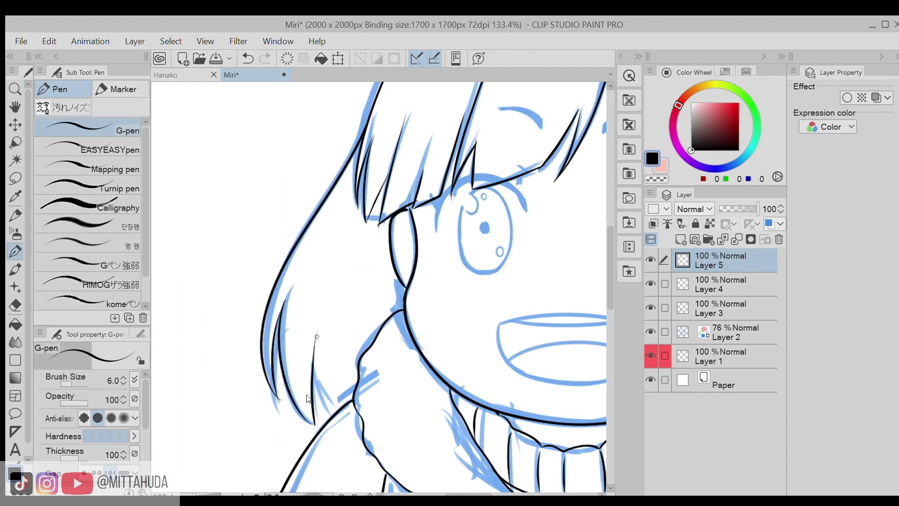
{"action": "left_click_drag", "start_coordinate": [315, 343], "coordinate": [312, 418]}
Step: Erase the overshooting line ends at the left back hair's strand tips
{"action": "scroll", "coordinate": [309, 424], "scroll_direction": "up", "scroll_amount": 8}
{"action": "key", "text": "e"}
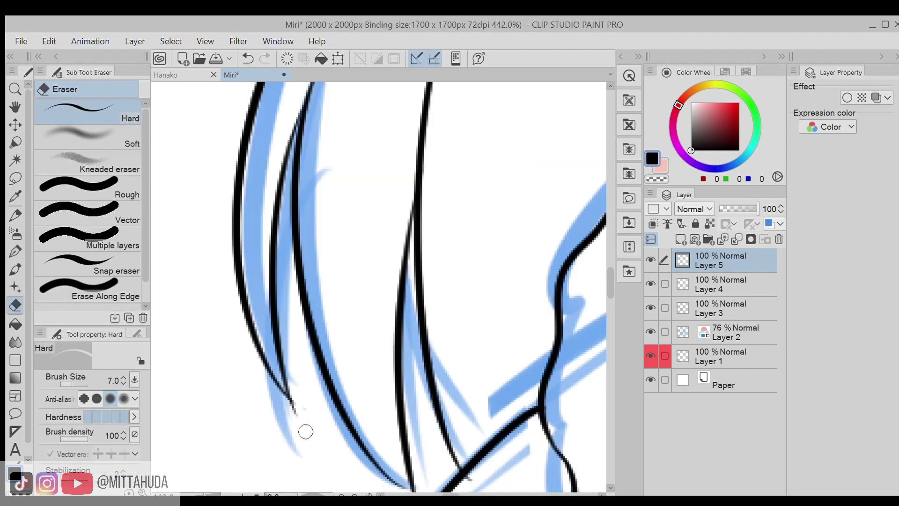
{"action": "key", "text": "p"}
{"action": "scroll", "coordinate": [325, 378], "scroll_direction": "down", "scroll_amount": 10}
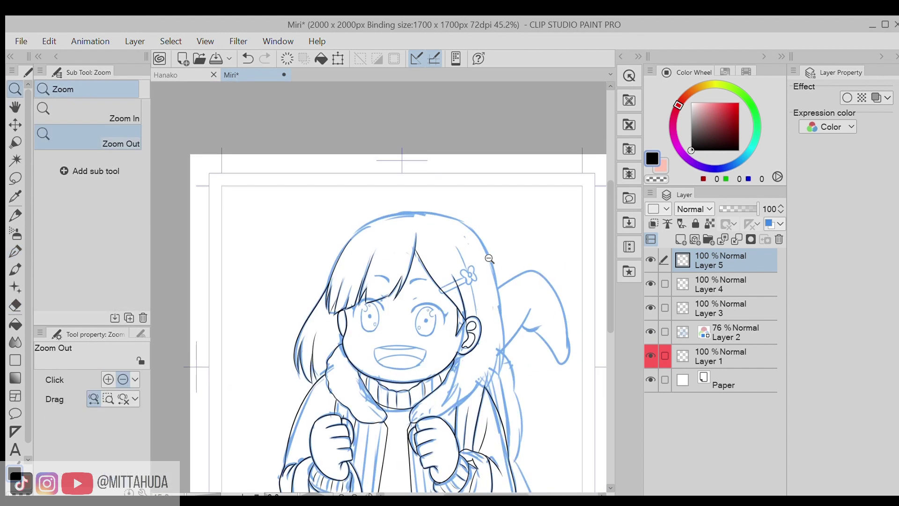
Step: Ink the crown outline across the top of the head at brush size 7 and erase the stray line end
{"action": "scroll", "coordinate": [393, 226], "scroll_direction": "up", "scroll_amount": 4}
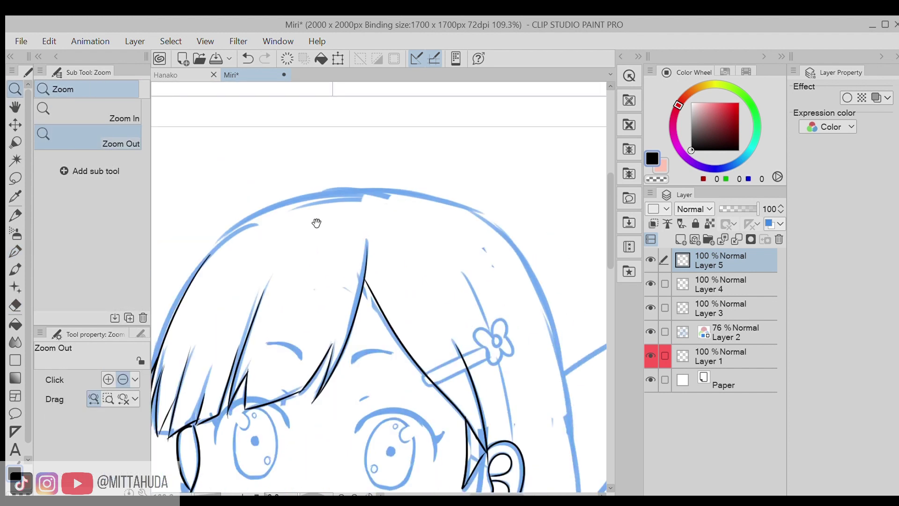
{"action": "key", "text": "p"}
{"action": "left_click_drag", "start_coordinate": [282, 268], "coordinate": [380, 204]}
{"action": "key", "text": "bracketright"}
{"action": "left_click_drag", "start_coordinate": [283, 267], "coordinate": [504, 206]}
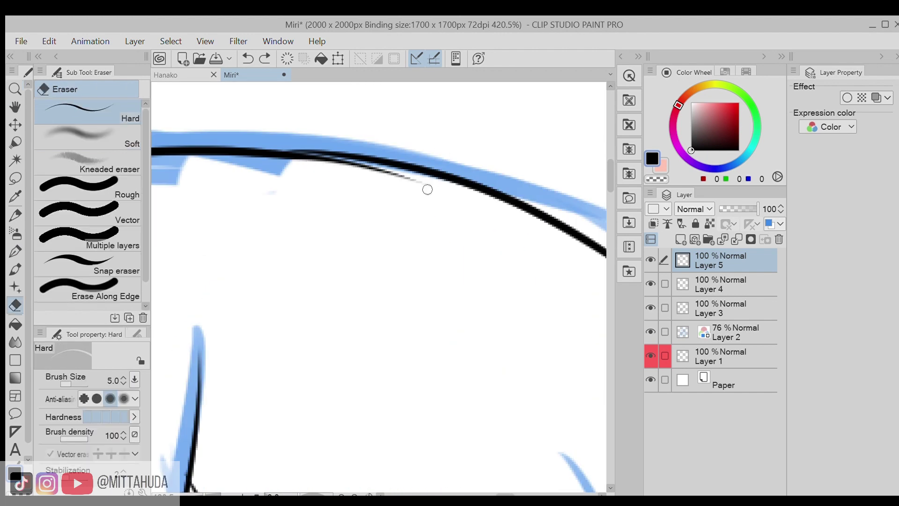
{"action": "key", "text": "p"}
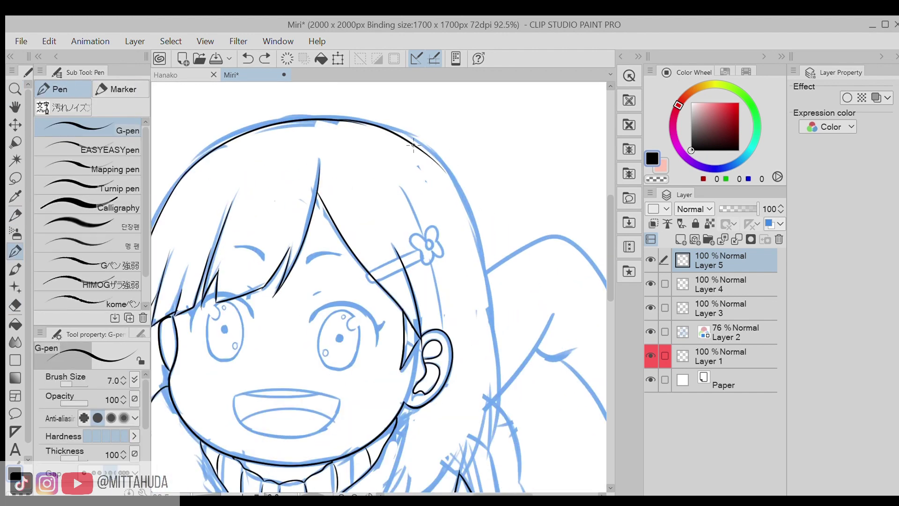
Step: Ink the right outer contour of the hair down to its pointed tip and along the curved lower edge
{"action": "left_click_drag", "start_coordinate": [414, 145], "coordinate": [502, 427]}
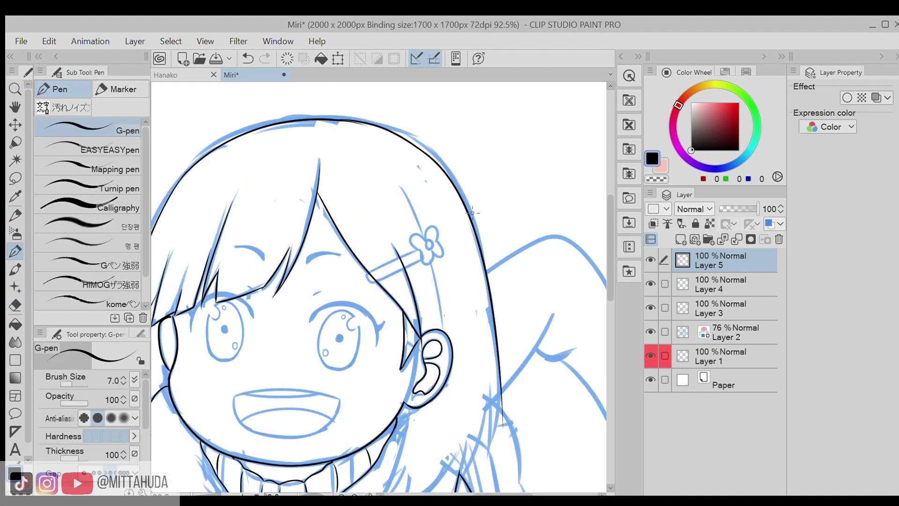
{"action": "scroll", "coordinate": [526, 218], "scroll_direction": "up", "scroll_amount": 3}
{"action": "left_click_drag", "start_coordinate": [521, 212], "coordinate": [504, 336]}
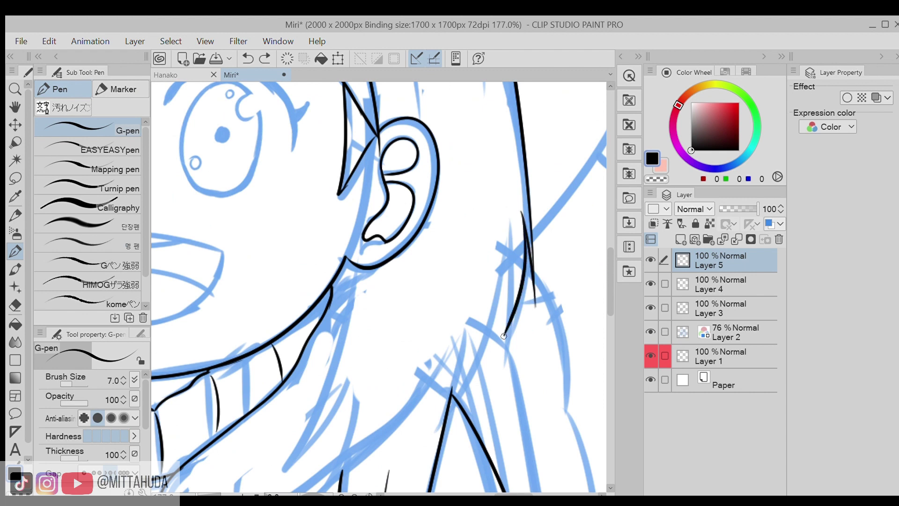
{"action": "mouse_move", "coordinate": [507, 226]}
{"action": "left_mouse_down"}
{"action": "mouse_move", "coordinate": [471, 318]}
{"action": "mouse_move", "coordinate": [389, 430]}
{"action": "left_mouse_up"}
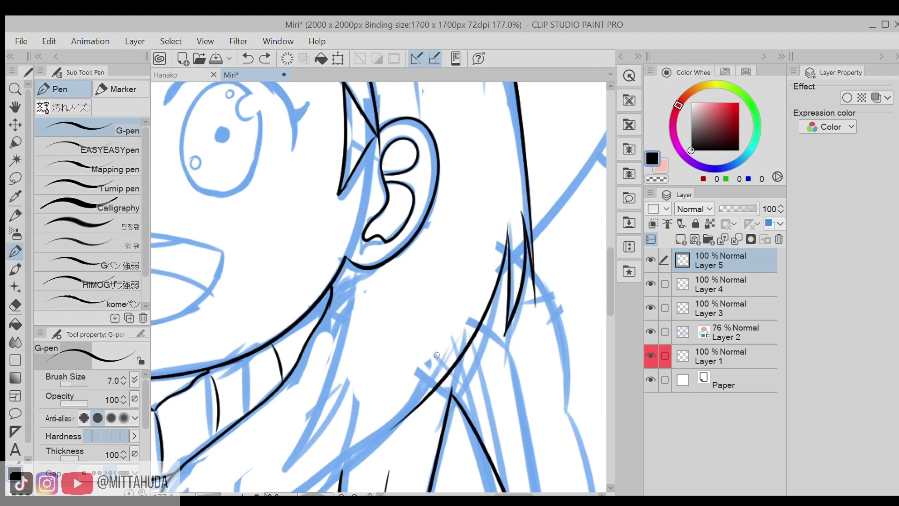
Step: Ink the hair strand descending from below the ear and try the pointed strands at its lower end
{"action": "left_click_drag", "start_coordinate": [327, 304], "coordinate": [399, 271]}
{"action": "left_click_drag", "start_coordinate": [421, 218], "coordinate": [390, 384]}
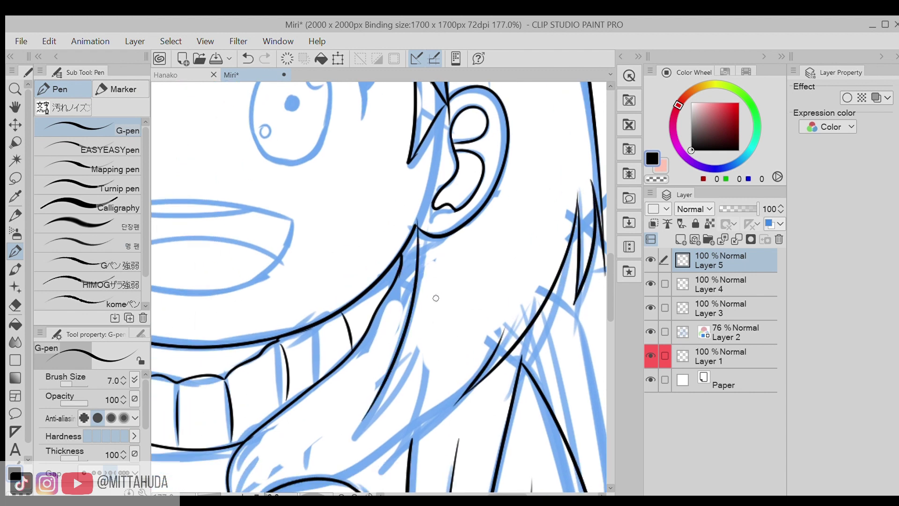
{"action": "left_click_drag", "start_coordinate": [419, 341], "coordinate": [357, 423]}
{"action": "left_click_drag", "start_coordinate": [416, 352], "coordinate": [377, 433]}
{"action": "key", "text": "ctrl+z"}
{"action": "key", "text": "ctrl+z"}
Step: Hide and reshow the Layer 2 sketch to check the hair line art
{"action": "left_click", "coordinate": [567, 137], "text": "alt"}
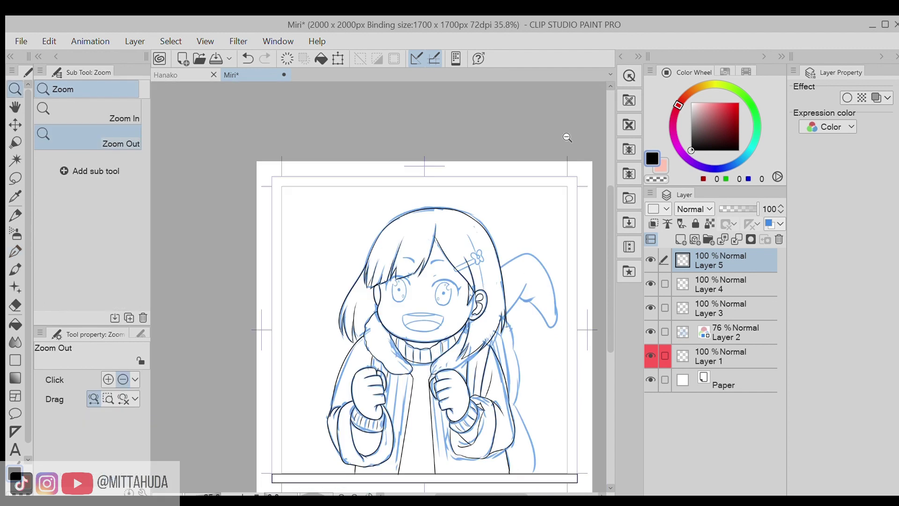
{"action": "left_click", "coordinate": [650, 331]}
{"action": "left_click", "coordinate": [650, 331]}
Step: On Layer 4, ink the upper and outer edge of the hood's rabbit ear
{"action": "left_click", "coordinate": [716, 284]}
{"action": "scroll", "coordinate": [530, 268], "scroll_direction": "up", "scroll_amount": 5}
{"action": "key", "text": "p"}
{"action": "key", "text": "ctrl+z"}
{"action": "left_click_drag", "start_coordinate": [384, 280], "coordinate": [239, 186]}
{"action": "mouse_move", "coordinate": [239, 187]}
{"action": "left_mouse_down"}
{"action": "mouse_move", "coordinate": [342, 133]}
{"action": "mouse_move", "coordinate": [482, 451]}
{"action": "left_mouse_up"}
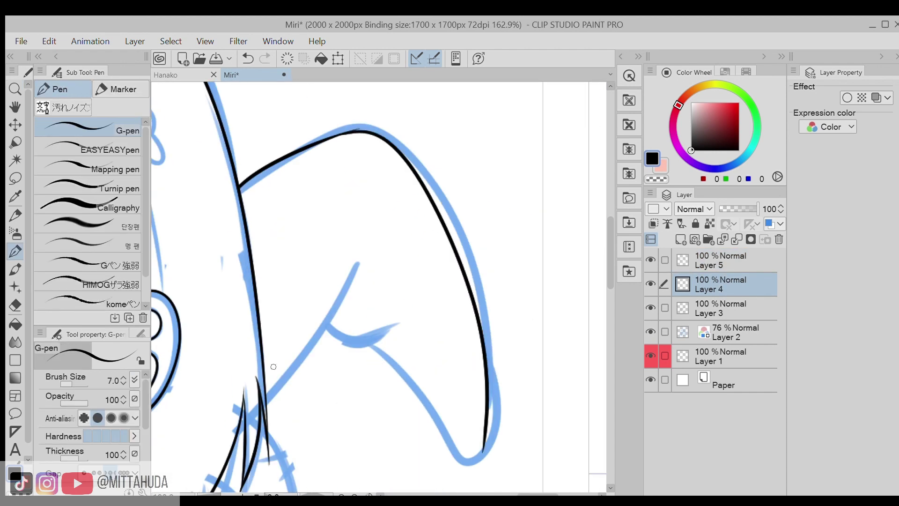
Step: Ink the rabbit ear's fold line and its lower edge down to the tip, redoing the fold stroke
{"action": "key", "text": "ctrl+z"}
{"action": "left_click_drag", "start_coordinate": [358, 253], "coordinate": [265, 398]}
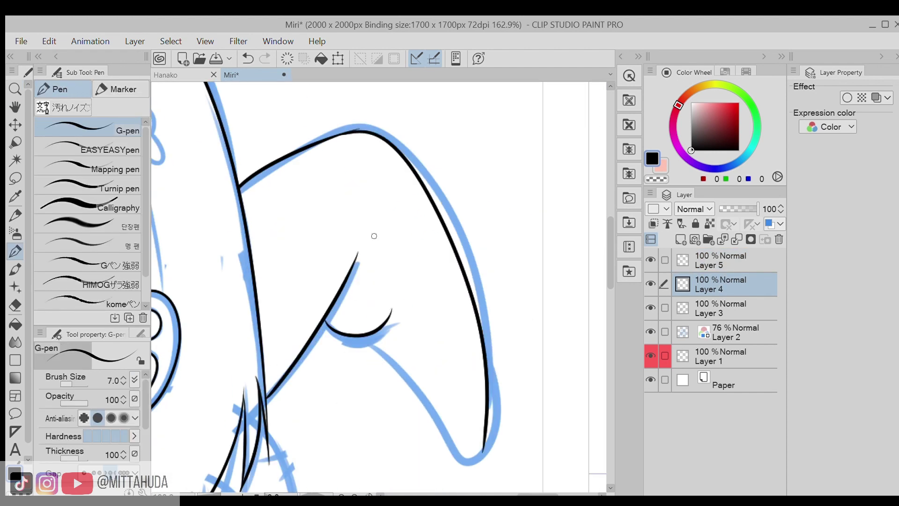
{"action": "left_click_drag", "start_coordinate": [373, 338], "coordinate": [482, 461]}
{"action": "scroll", "coordinate": [474, 245], "scroll_direction": "down", "scroll_amount": 5}
Step: Ink the outer contour behind the right sleeve from the hair tips to the table edge, trimming the overshoot
{"action": "scroll", "coordinate": [473, 245], "scroll_direction": "up", "scroll_amount": 3}
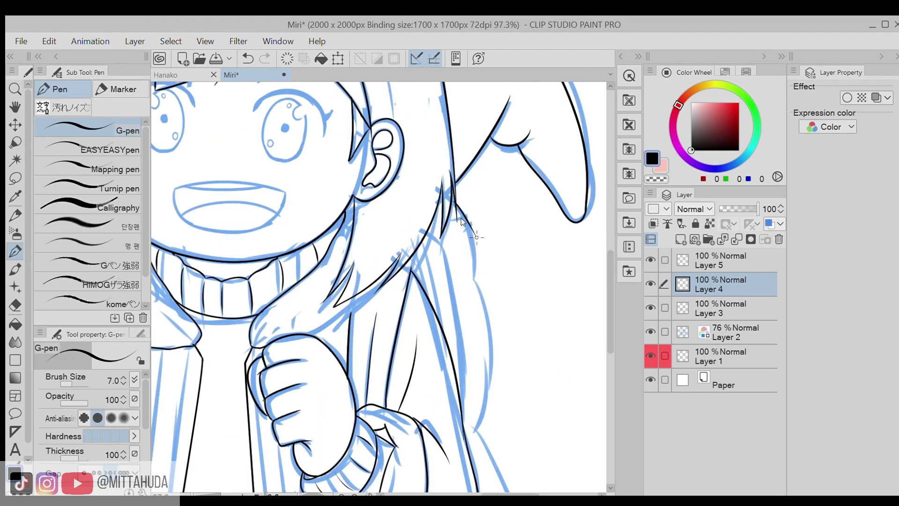
{"action": "scroll", "coordinate": [476, 293], "scroll_direction": "down", "scroll_amount": 5}
{"action": "key", "text": "e"}
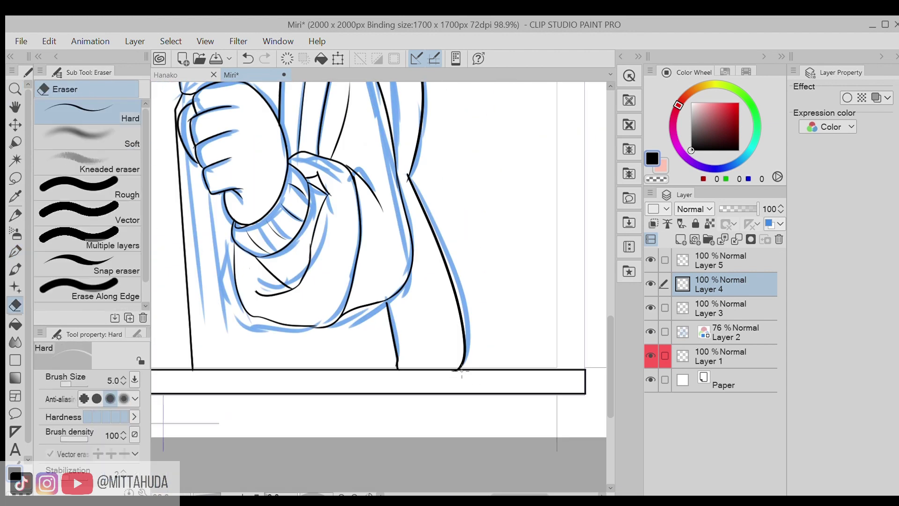
{"action": "left_click", "coordinate": [481, 259]}
{"action": "scroll", "coordinate": [452, 216], "scroll_direction": "up", "scroll_amount": 3}
{"action": "key", "text": "p"}
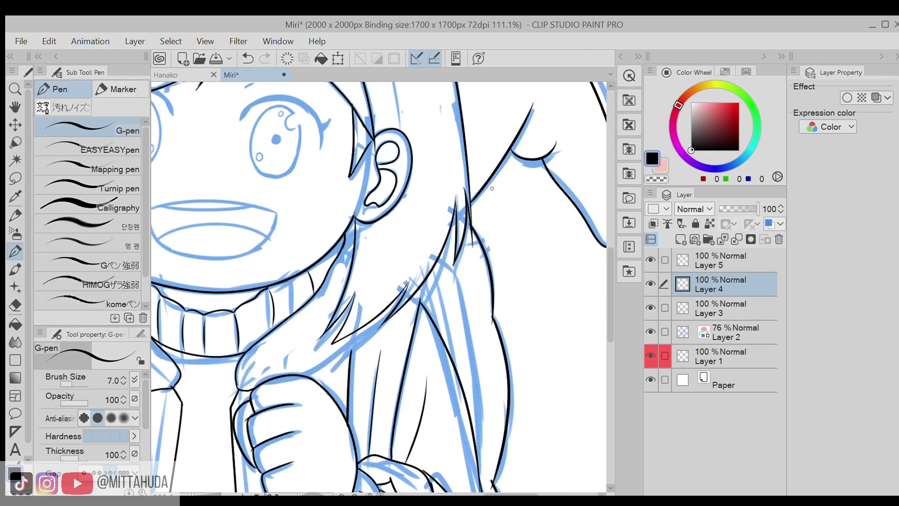
Step: Hide and reshow the Layer 2 sketch to check the rabbit ear and back contour line art
{"action": "key", "text": "/"}
{"action": "scroll", "coordinate": [491, 188], "scroll_direction": "down", "scroll_amount": 5}
{"action": "left_click", "coordinate": [649, 327]}
{"action": "left_click", "coordinate": [649, 326]}
Step: Clean up the junction where the two contour strokes meet behind the right sleeve
{"action": "scroll", "coordinate": [495, 239], "scroll_direction": "up", "scroll_amount": 6}
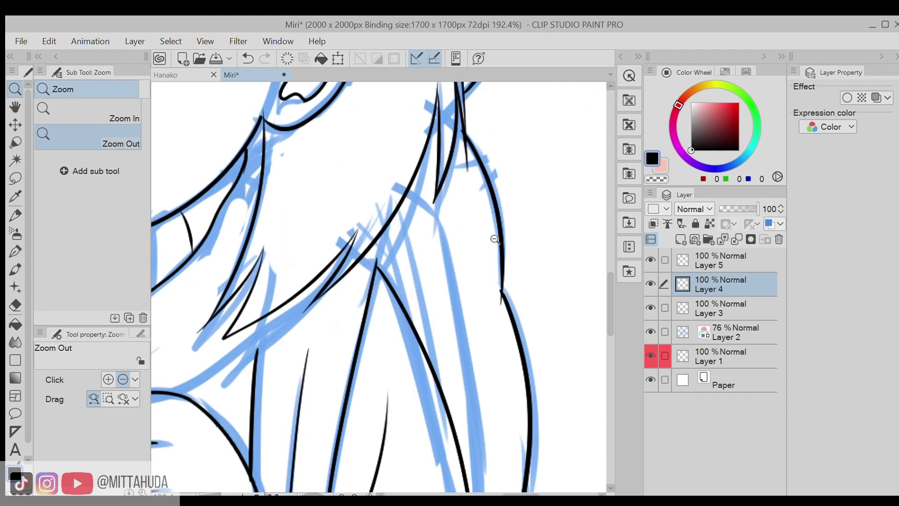
{"action": "key", "text": "e"}
{"action": "key", "text": "p"}
{"action": "key", "text": "/"}
{"action": "scroll", "coordinate": [375, 252], "scroll_direction": "down", "scroll_amount": 8}
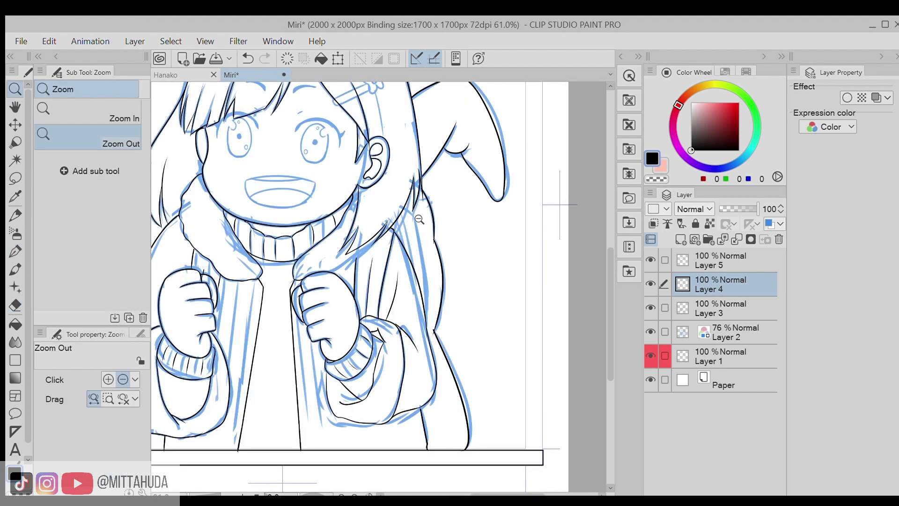
Step: Merge Layer 5 down into Layer 4
{"action": "left_click", "coordinate": [683, 260]}
{"action": "key", "text": "ctrl+z"}
Step: Ink the hair clip's bar with the G-pen at size 4 and erase the hair lines crossing inside it
{"action": "scroll", "coordinate": [403, 173], "scroll_direction": "up", "scroll_amount": 11}
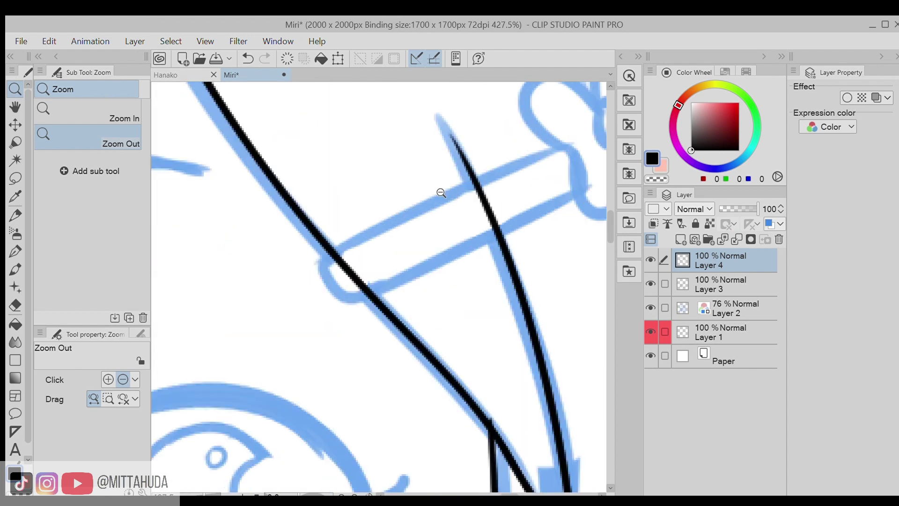
{"action": "key", "text": "p"}
{"action": "left_click_drag", "start_coordinate": [261, 305], "coordinate": [487, 200]}
{"action": "left_click_drag", "start_coordinate": [307, 346], "coordinate": [504, 251]}
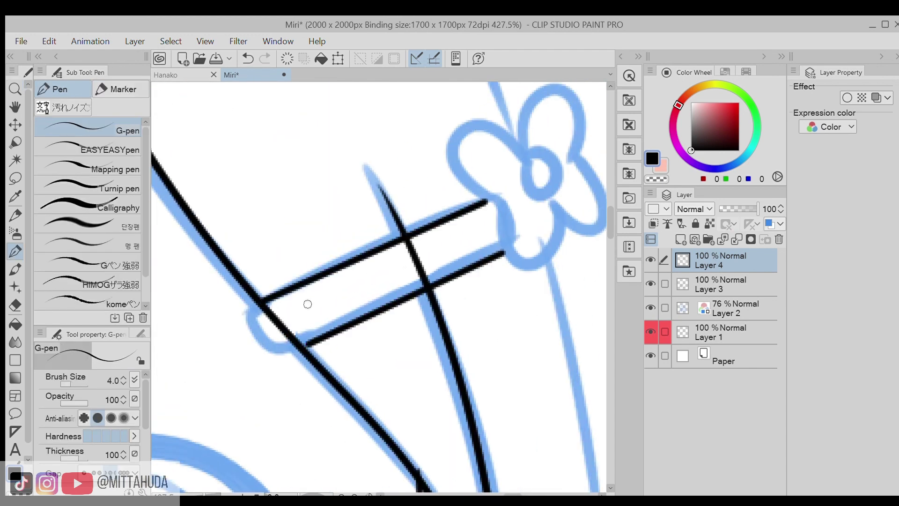
{"action": "mouse_move", "coordinate": [257, 315]}
{"action": "left_mouse_down"}
{"action": "mouse_move", "coordinate": [296, 354]}
{"action": "mouse_move", "coordinate": [278, 326]}
{"action": "mouse_move", "coordinate": [300, 344]}
{"action": "left_mouse_up"}
{"action": "key", "text": "e"}
{"action": "mouse_move", "coordinate": [328, 323]}
{"action": "left_mouse_down"}
{"action": "mouse_move", "coordinate": [296, 315]}
{"action": "mouse_move", "coordinate": [361, 287]}
{"action": "mouse_move", "coordinate": [367, 327]}
{"action": "left_mouse_up"}
{"action": "left_click_drag", "start_coordinate": [421, 234], "coordinate": [392, 226]}
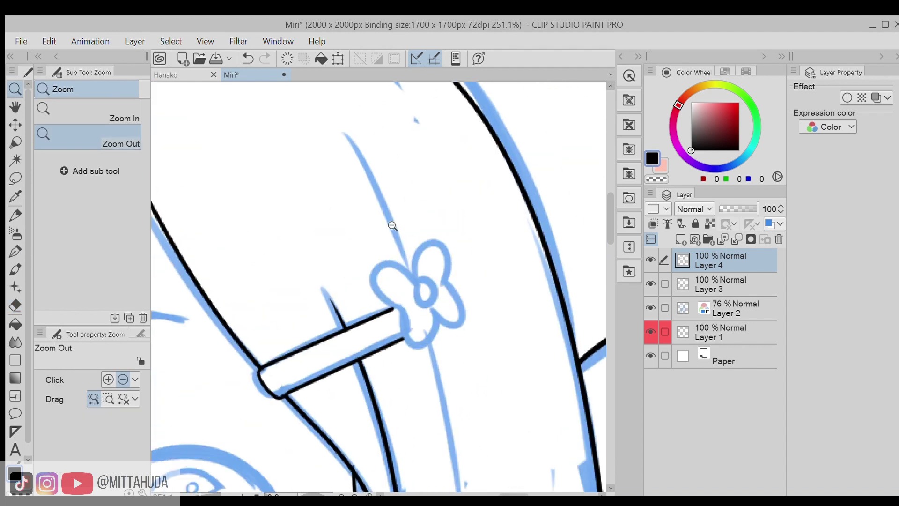
Step: Draw a four-petal flower with a round centre in the empty hair area above the clip
{"action": "scroll", "coordinate": [436, 234], "scroll_direction": "up", "scroll_amount": 2}
{"action": "key", "text": "p"}
{"action": "scroll", "coordinate": [393, 281], "scroll_direction": "up", "scroll_amount": 2}
{"action": "mouse_move", "coordinate": [413, 273]}
{"action": "left_mouse_down"}
{"action": "mouse_move", "coordinate": [414, 308]}
{"action": "mouse_move", "coordinate": [421, 276]}
{"action": "mouse_move", "coordinate": [461, 264]}
{"action": "left_mouse_up"}
{"action": "mouse_move", "coordinate": [398, 243]}
{"action": "left_mouse_down"}
{"action": "mouse_move", "coordinate": [382, 306]}
{"action": "mouse_move", "coordinate": [405, 300]}
{"action": "left_mouse_up"}
{"action": "key", "text": "ctrl+z"}
{"action": "mouse_move", "coordinate": [399, 244]}
{"action": "left_mouse_down"}
{"action": "mouse_move", "coordinate": [410, 219]}
{"action": "mouse_move", "coordinate": [461, 263]}
{"action": "left_mouse_up"}
{"action": "mouse_move", "coordinate": [387, 305]}
{"action": "left_mouse_down"}
{"action": "mouse_move", "coordinate": [439, 309]}
{"action": "mouse_move", "coordinate": [461, 265]}
{"action": "left_mouse_up"}
{"action": "scroll", "coordinate": [468, 253], "scroll_direction": "down", "scroll_amount": 3}
Step: Lasso the flower and reshape it with a perspective transform, pulling the lower right corner inward
{"action": "key", "text": "m"}
{"action": "mouse_move", "coordinate": [443, 210]}
{"action": "left_mouse_down"}
{"action": "mouse_move", "coordinate": [464, 311]}
{"action": "mouse_move", "coordinate": [396, 256]}
{"action": "left_mouse_up"}
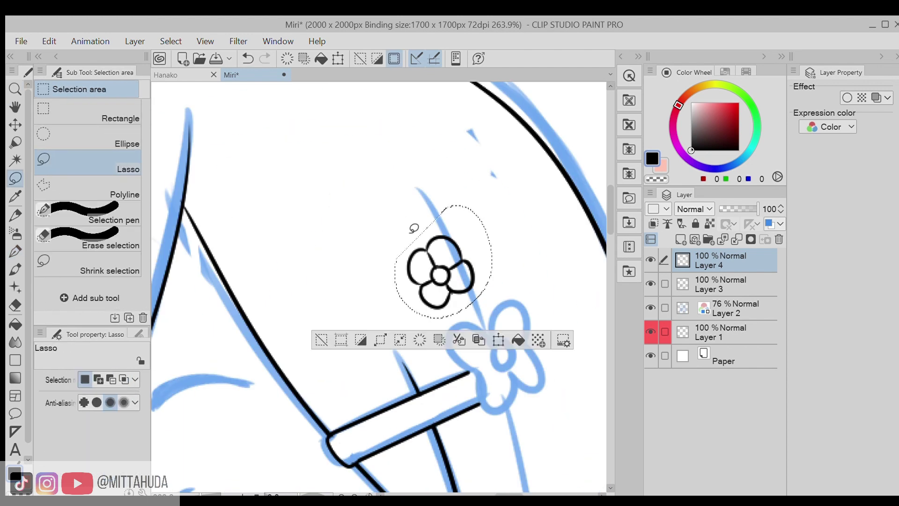
{"action": "key", "text": "ctrl+t"}
{"action": "left_click_drag", "start_coordinate": [493, 318], "coordinate": [491, 306]}
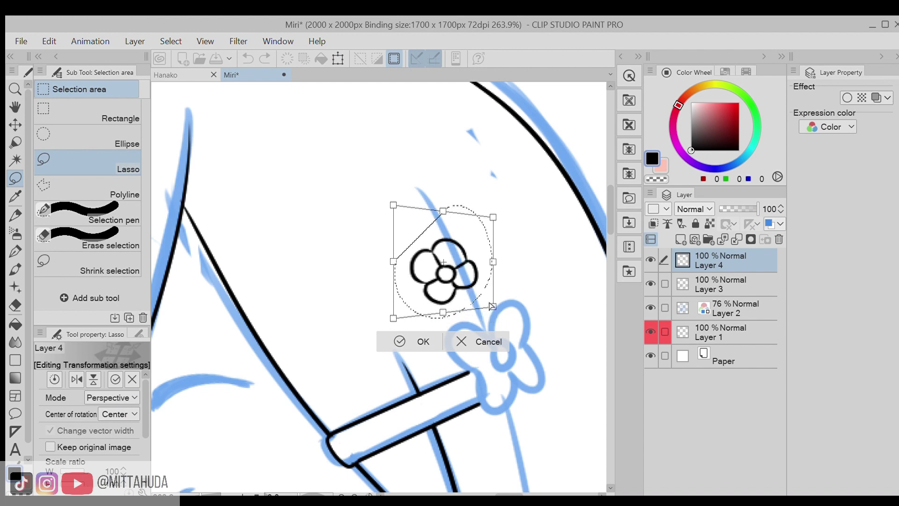
{"action": "key", "text": "Return"}
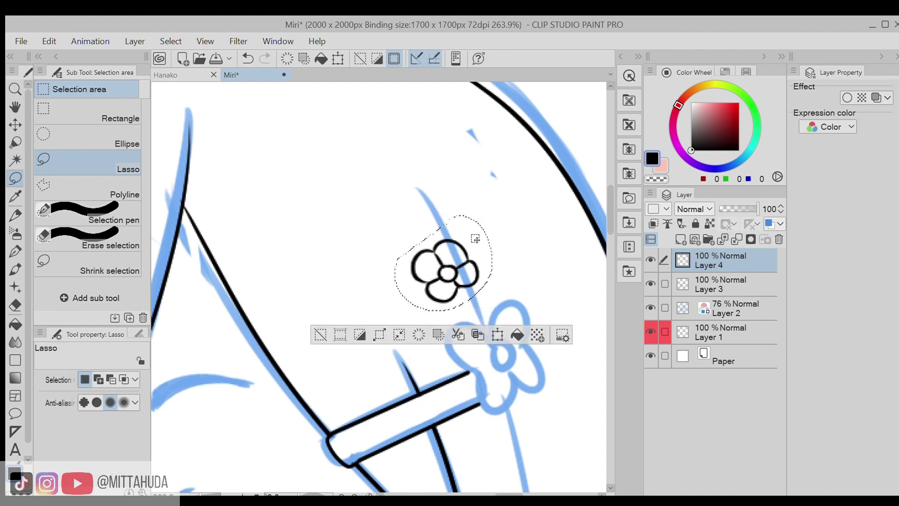
Step: Lasso the flower again and transform it to a slightly larger, more tilted shape
{"action": "key", "text": "ctrl+d"}
{"action": "left_click_drag", "start_coordinate": [504, 217], "coordinate": [477, 207]}
{"action": "key", "text": "ctrl+t"}
{"action": "key", "text": "Return"}
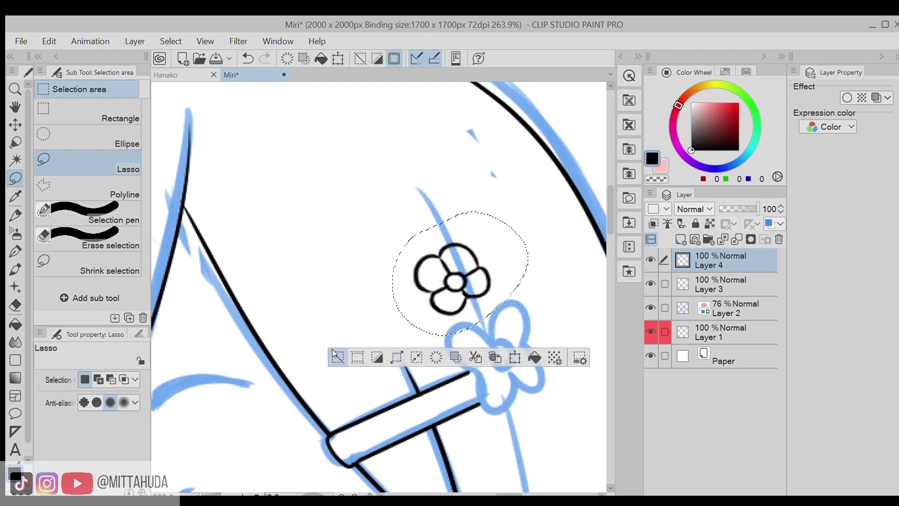
Step: Move the selected flower onto the outer end of the hair clip's bar
{"action": "left_click_drag", "start_coordinate": [474, 236], "coordinate": [503, 313]}
{"action": "key", "text": "ctrl+z"}
{"action": "left_click_drag", "start_coordinate": [462, 292], "coordinate": [502, 373]}
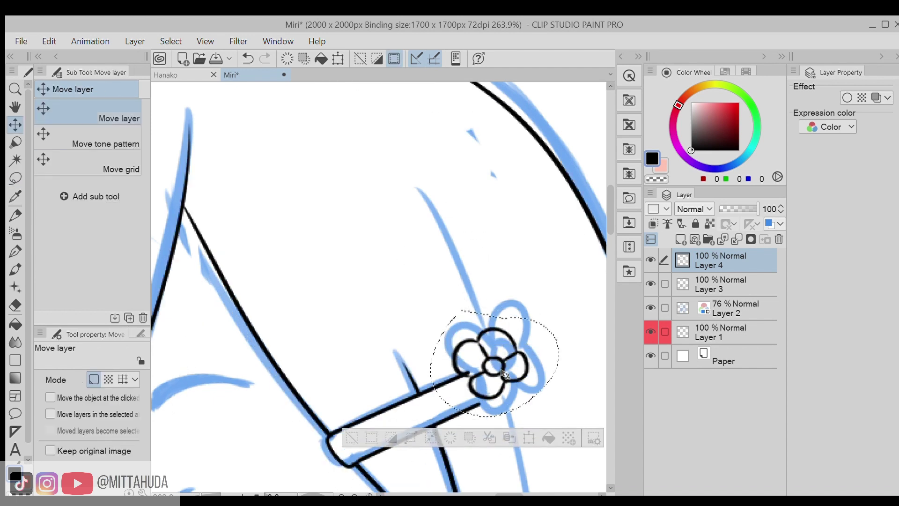
Step: Scale the selected flower up to about 124% over the hair clip's outer end and apply the transform
{"action": "key", "text": "ctrl+t"}
{"action": "left_click_drag", "start_coordinate": [582, 307], "coordinate": [617, 230]}
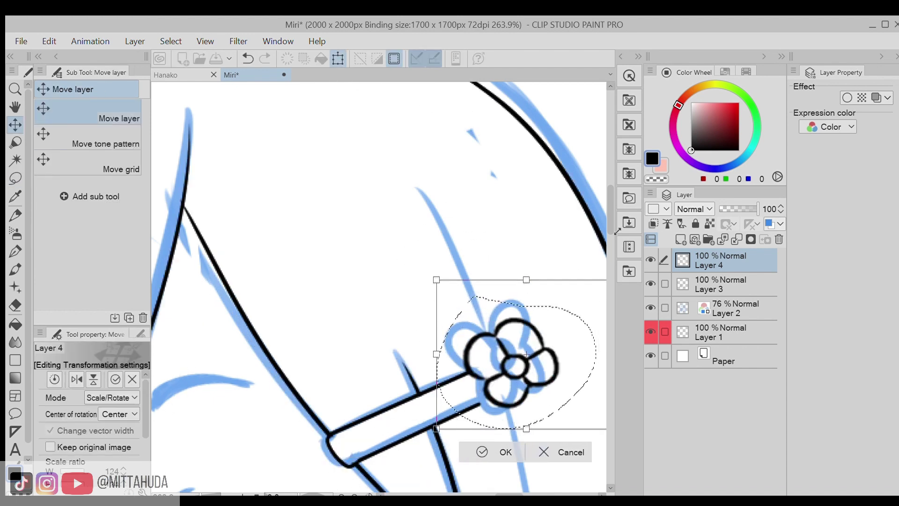
{"action": "key", "text": "Return"}
{"action": "key", "text": "e"}
{"action": "scroll", "coordinate": [518, 362], "scroll_direction": "up", "scroll_amount": 3}
{"action": "scroll", "coordinate": [518, 362], "scroll_direction": "down", "scroll_amount": 10}
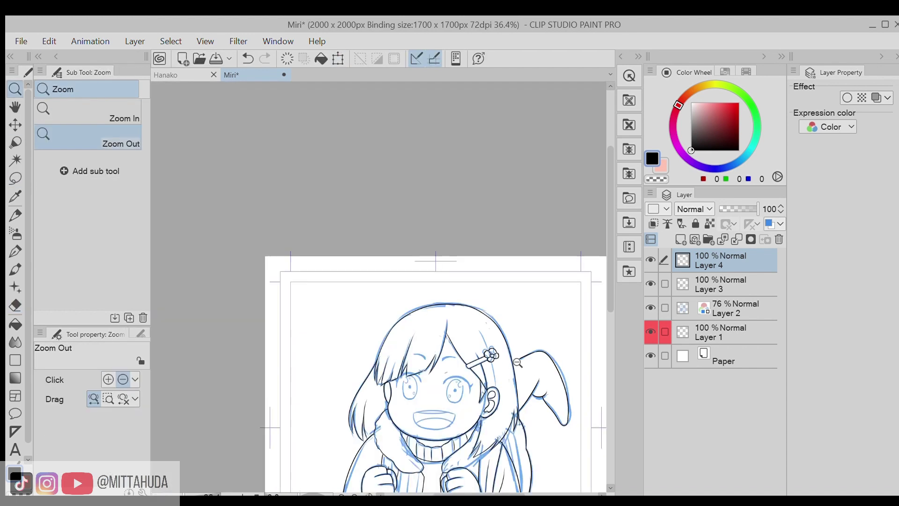
Step: Add a new layer and ink the thick upper lash line with its outer flick over the right-hand eye, brush size 7
{"action": "left_click", "coordinate": [680, 239]}
{"action": "scroll", "coordinate": [409, 393], "scroll_direction": "up", "scroll_amount": 8}
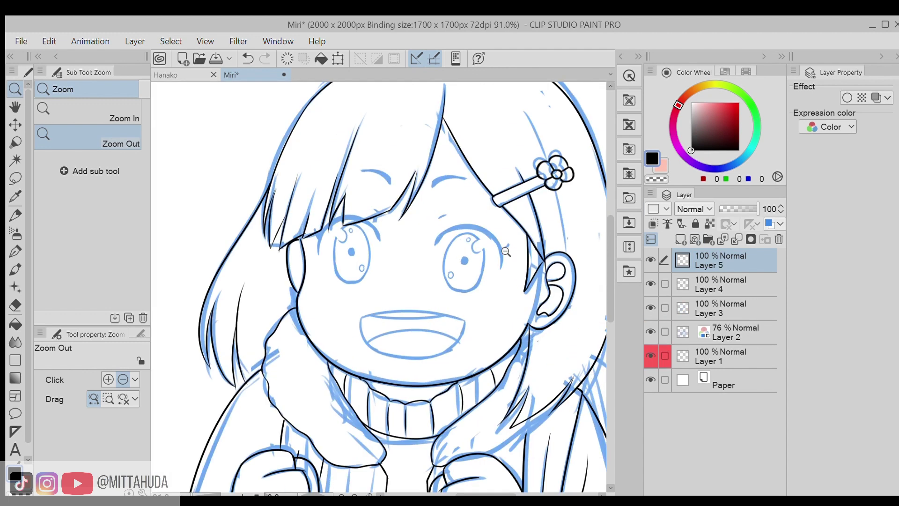
{"action": "key", "text": "p"}
{"action": "mouse_move", "coordinate": [322, 296]}
{"action": "left_mouse_down"}
{"action": "mouse_move", "coordinate": [473, 237]}
{"action": "mouse_move", "coordinate": [525, 262]}
{"action": "mouse_move", "coordinate": [562, 325]}
{"action": "mouse_move", "coordinate": [557, 370]}
{"action": "left_mouse_up"}
{"action": "mouse_move", "coordinate": [346, 260]}
{"action": "left_mouse_down"}
{"action": "mouse_move", "coordinate": [451, 233]}
{"action": "mouse_move", "coordinate": [524, 266]}
{"action": "left_mouse_up"}
{"action": "key", "text": "ctrl+z"}
{"action": "mouse_move", "coordinate": [449, 233]}
{"action": "left_mouse_down"}
{"action": "mouse_move", "coordinate": [511, 258]}
{"action": "mouse_move", "coordinate": [555, 357]}
{"action": "left_mouse_up"}
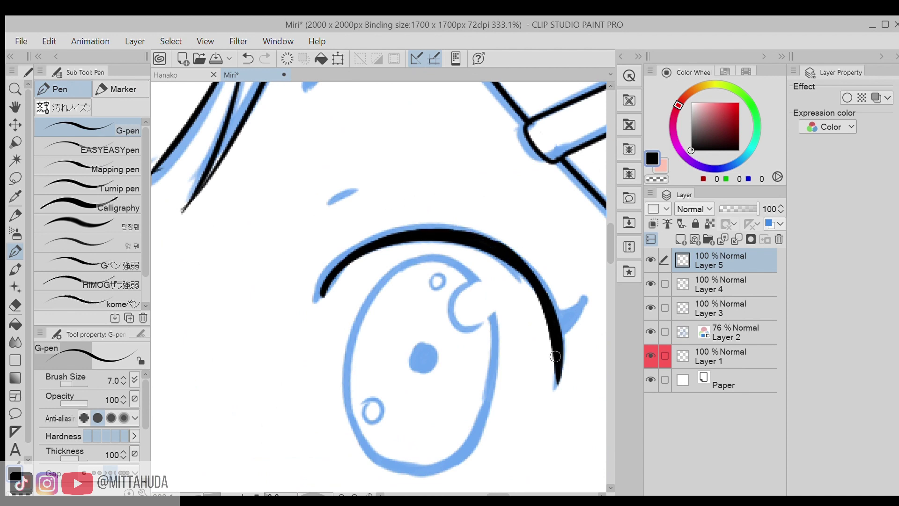
{"action": "mouse_move", "coordinate": [554, 310]}
{"action": "left_mouse_down"}
{"action": "mouse_move", "coordinate": [575, 321]}
{"action": "mouse_move", "coordinate": [571, 305]}
{"action": "left_mouse_up"}
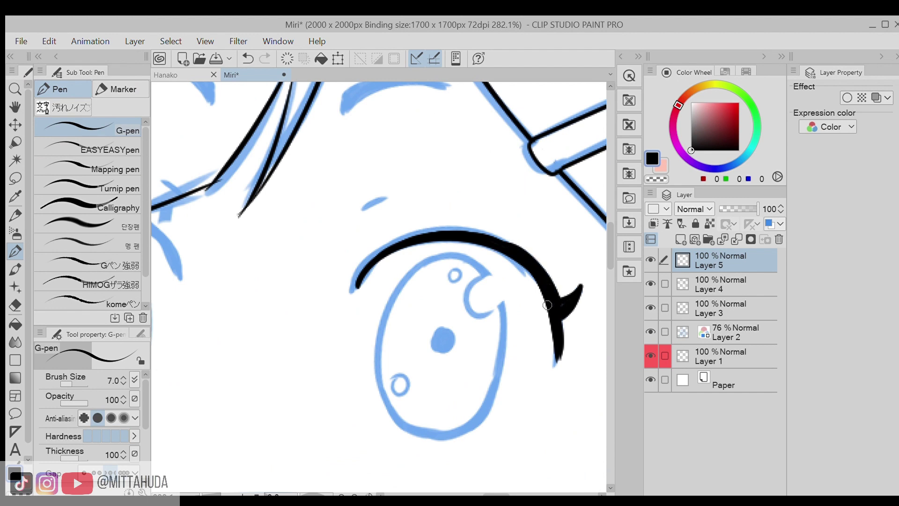
{"action": "left_click_drag", "start_coordinate": [555, 359], "coordinate": [506, 380]}
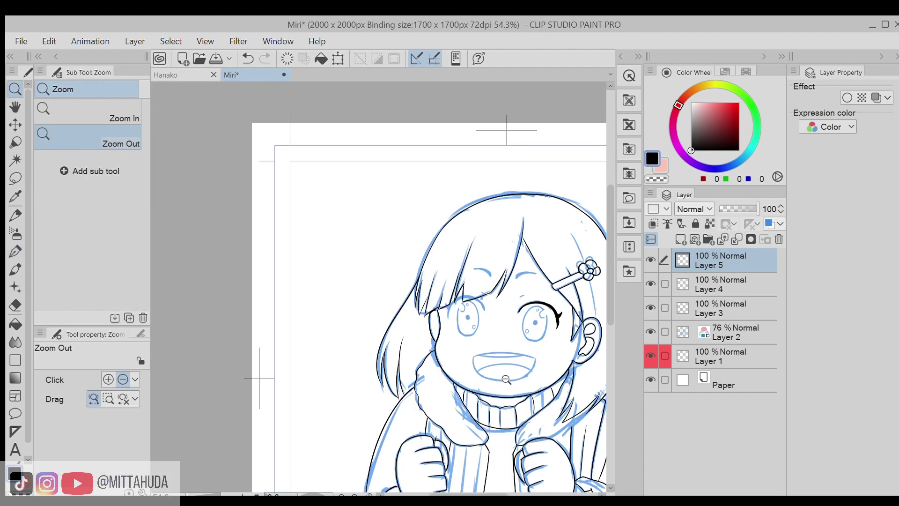
Step: Ink the left and right sides of the right-hand eye's iris with the G-pen at brush size 5
{"action": "left_click_drag", "start_coordinate": [560, 312], "coordinate": [509, 250]}
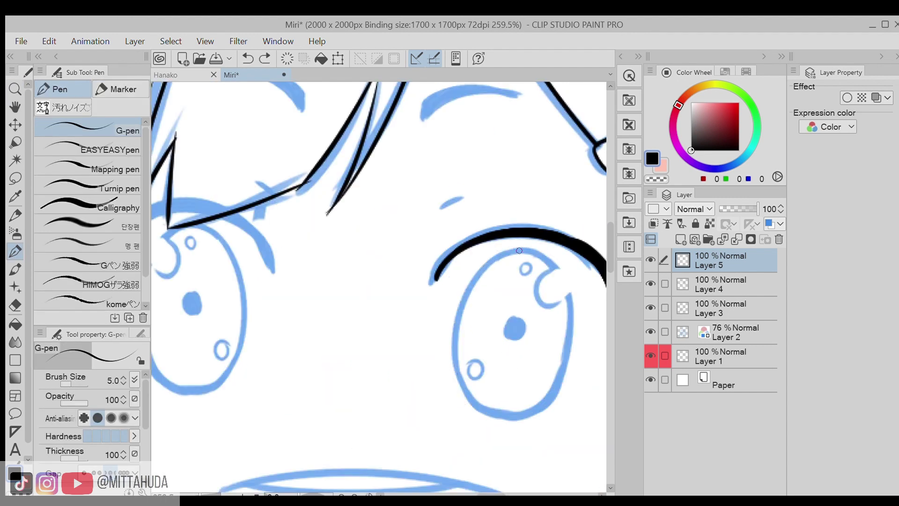
{"action": "mouse_move", "coordinate": [494, 415]}
{"action": "left_mouse_down"}
{"action": "mouse_move", "coordinate": [533, 245]}
{"action": "mouse_move", "coordinate": [568, 328]}
{"action": "left_mouse_up"}
{"action": "key", "text": "ctrl+z"}
{"action": "key", "text": "ctrl+z"}
{"action": "left_click_drag", "start_coordinate": [536, 247], "coordinate": [569, 344]}
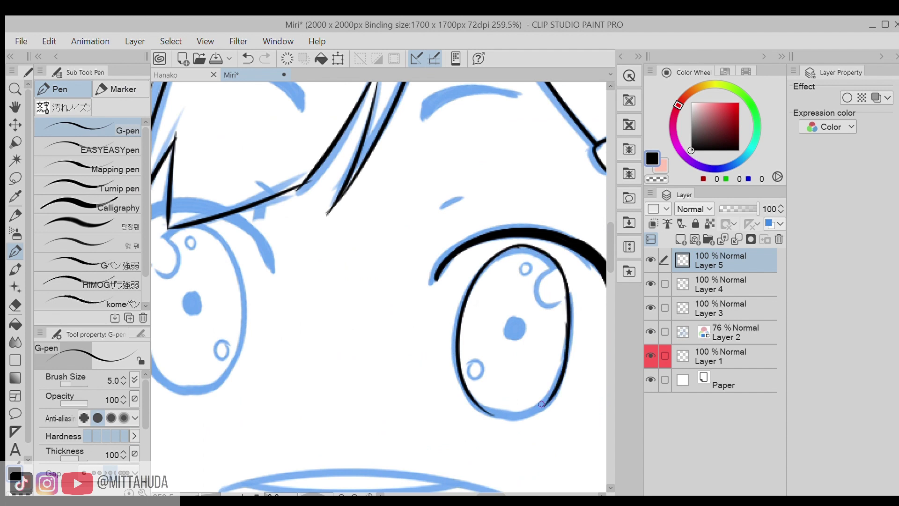
Step: Close the bottom curve of the right-hand iris outline and thicken its lower left side
{"action": "left_click", "coordinate": [556, 396], "text": "ctrl"}
{"action": "left_click", "coordinate": [555, 396], "text": "ctrl"}
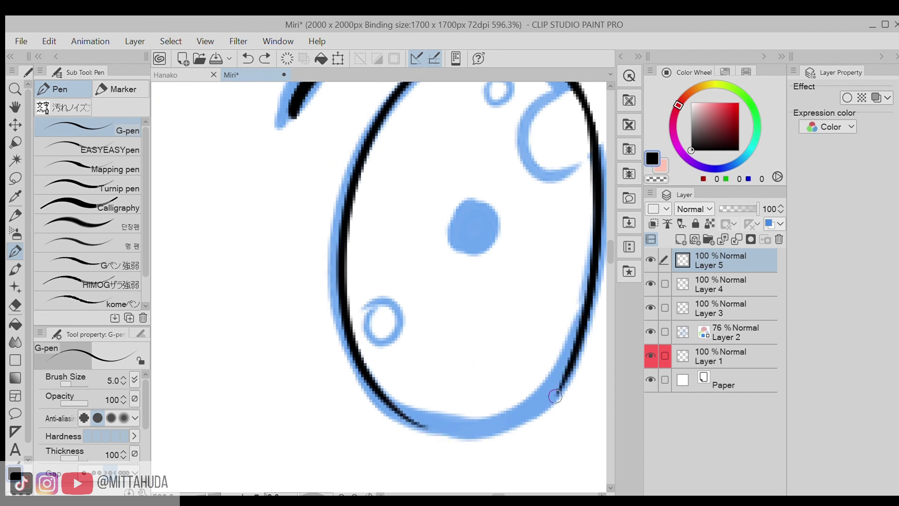
{"action": "key", "text": "ctrl+z"}
{"action": "left_click_drag", "start_coordinate": [555, 396], "coordinate": [447, 430]}
{"action": "left_click", "coordinate": [483, 333], "text": "ctrl"}
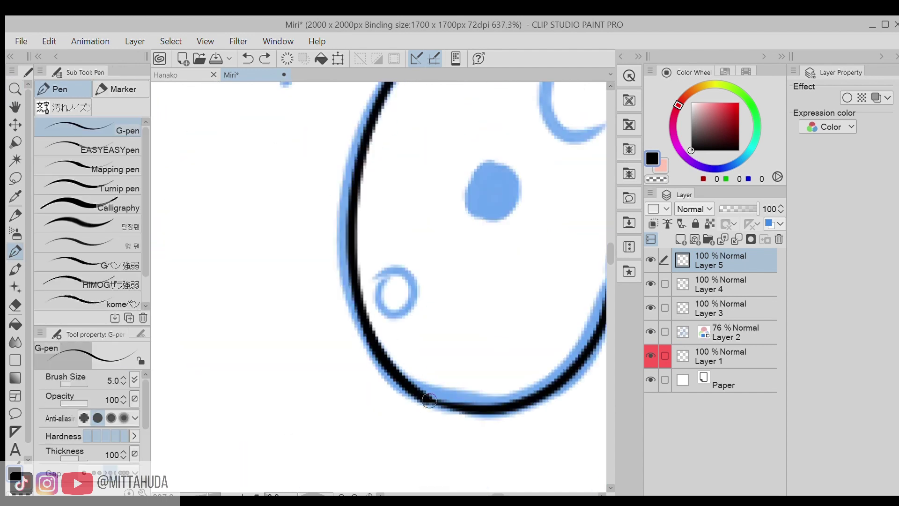
{"action": "key", "text": "ctrl+z"}
{"action": "left_click_drag", "start_coordinate": [429, 400], "coordinate": [364, 316]}
Step: Thicken the same iris outline along its upper right curve and right side
{"action": "left_click", "coordinate": [445, 353], "text": "ctrl+alt"}
{"action": "left_click", "coordinate": [468, 263], "text": "ctrl"}
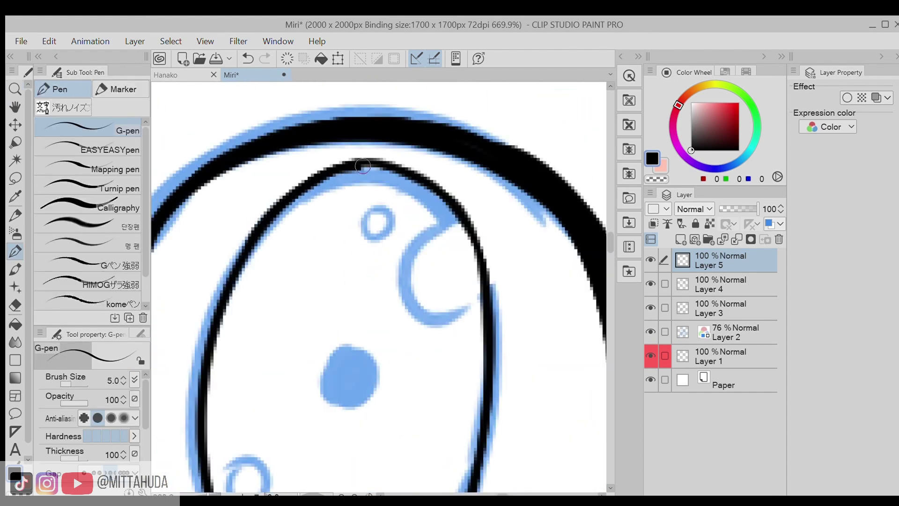
{"action": "key", "text": "ctrl+z"}
{"action": "left_click_drag", "start_coordinate": [408, 176], "coordinate": [482, 271]}
{"action": "key", "text": "ctrl+z"}
{"action": "left_click_drag", "start_coordinate": [450, 220], "coordinate": [487, 304]}
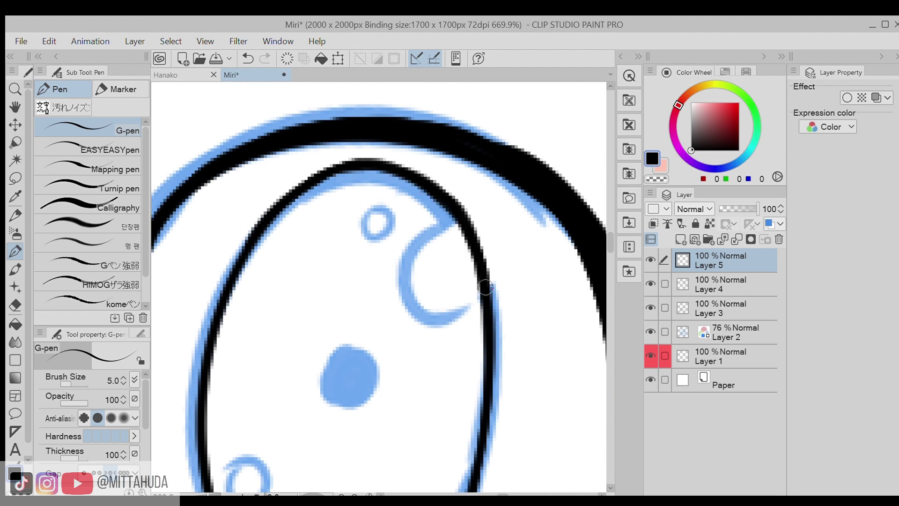
{"action": "mouse_move", "coordinate": [486, 359]}
{"action": "left_mouse_down"}
{"action": "mouse_move", "coordinate": [527, 229]}
{"action": "mouse_move", "coordinate": [490, 411]}
{"action": "left_mouse_up"}
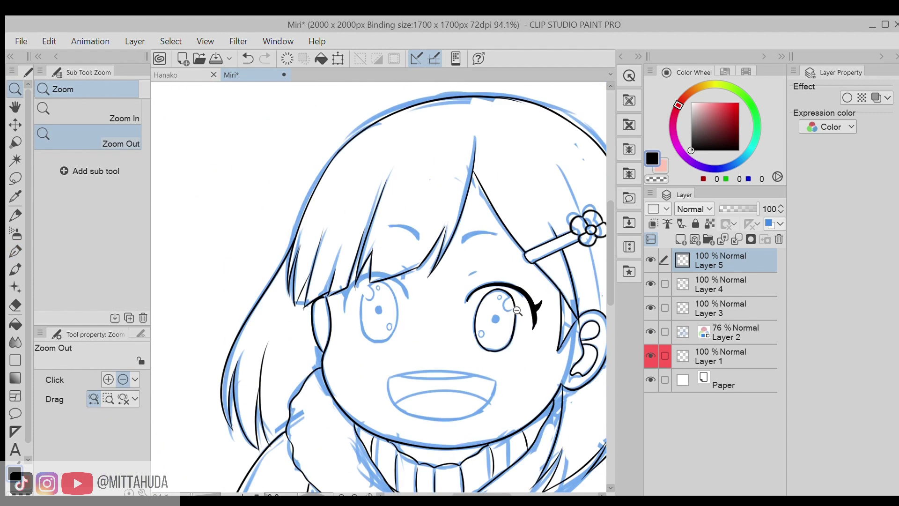
Step: Lasso the right-hand iris outline, adjust it with a free transform over the sketch and clear the selection
{"action": "scroll", "coordinate": [517, 310], "scroll_direction": "up", "scroll_amount": 5}
{"action": "key", "text": "m"}
{"action": "left_click_drag", "start_coordinate": [468, 430], "coordinate": [433, 268]}
{"action": "key", "text": "ctrl+t"}
{"action": "key", "text": "Return"}
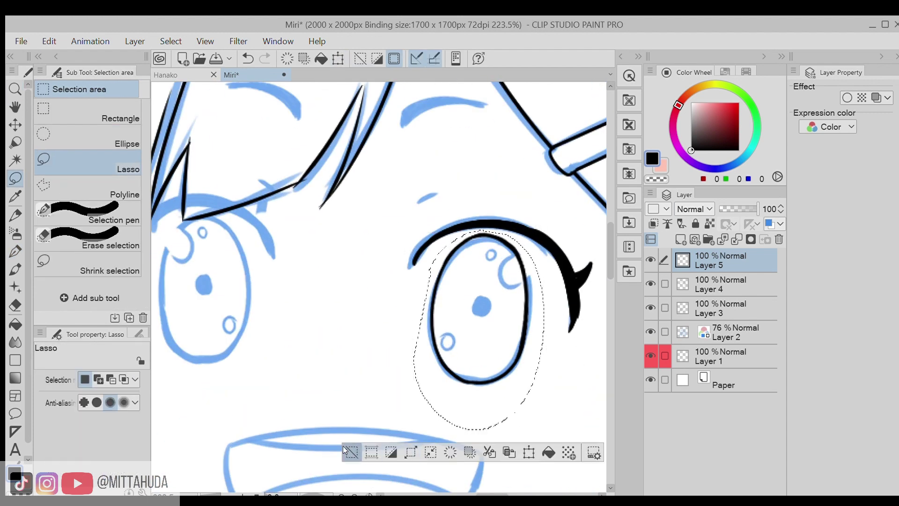
{"action": "key", "text": "ctrl+d"}
Step: Ink the round pupil, the notched highlight at the iris's upper right and two small round highlights, clearing the outline across the notch
{"action": "scroll", "coordinate": [468, 315], "scroll_direction": "up", "scroll_amount": 4}
{"action": "key", "text": "p"}
{"action": "mouse_move", "coordinate": [491, 285]}
{"action": "left_mouse_down"}
{"action": "mouse_move", "coordinate": [508, 300]}
{"action": "mouse_move", "coordinate": [492, 297]}
{"action": "mouse_move", "coordinate": [498, 295]}
{"action": "left_mouse_up"}
{"action": "left_click_drag", "start_coordinate": [576, 179], "coordinate": [564, 233]}
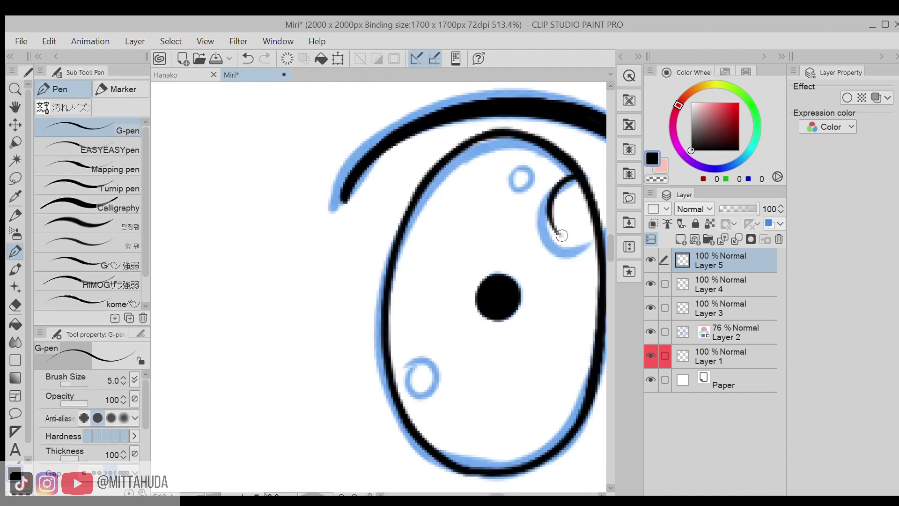
{"action": "key", "text": "e"}
{"action": "key", "text": "p"}
{"action": "left_click_drag", "start_coordinate": [518, 163], "coordinate": [525, 186]}
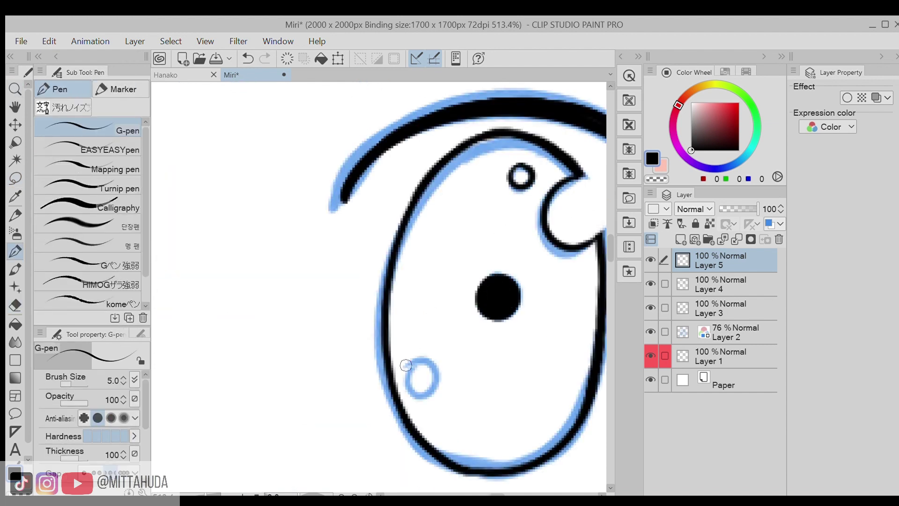
{"action": "left_click_drag", "start_coordinate": [405, 364], "coordinate": [407, 363]}
Step: Ink the eyelid crease and the thick tapered eyebrow above the right-hand eye, using brush size 7 for the eyebrow
{"action": "scroll", "coordinate": [435, 334], "scroll_direction": "down", "scroll_amount": 4}
{"action": "scroll", "coordinate": [409, 254], "scroll_direction": "up", "scroll_amount": 2}
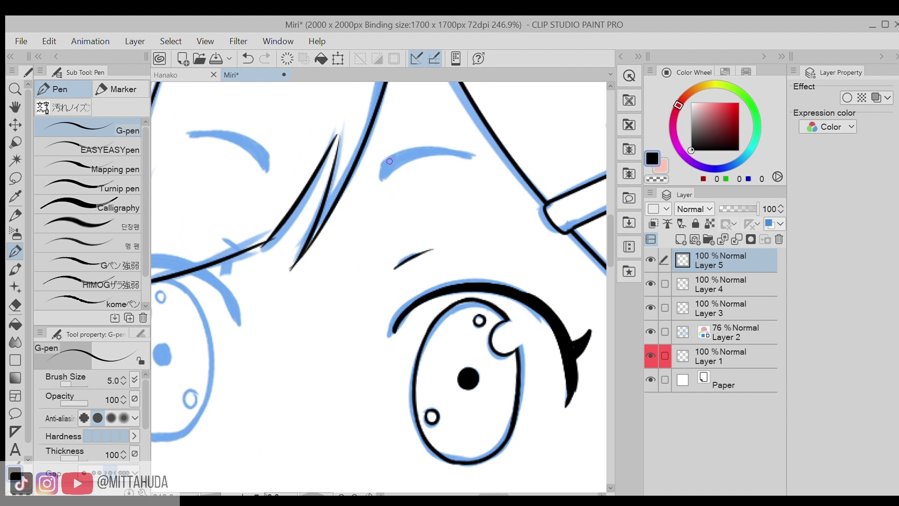
{"action": "left_click_drag", "start_coordinate": [380, 164], "coordinate": [468, 151]}
{"action": "key", "text": "bracketright"}
{"action": "key", "text": "bracketright"}
{"action": "left_click", "coordinate": [410, 158], "text": "ctrl"}
{"action": "left_click_drag", "start_coordinate": [358, 193], "coordinate": [370, 159]}
{"action": "left_click_drag", "start_coordinate": [477, 149], "coordinate": [368, 161]}
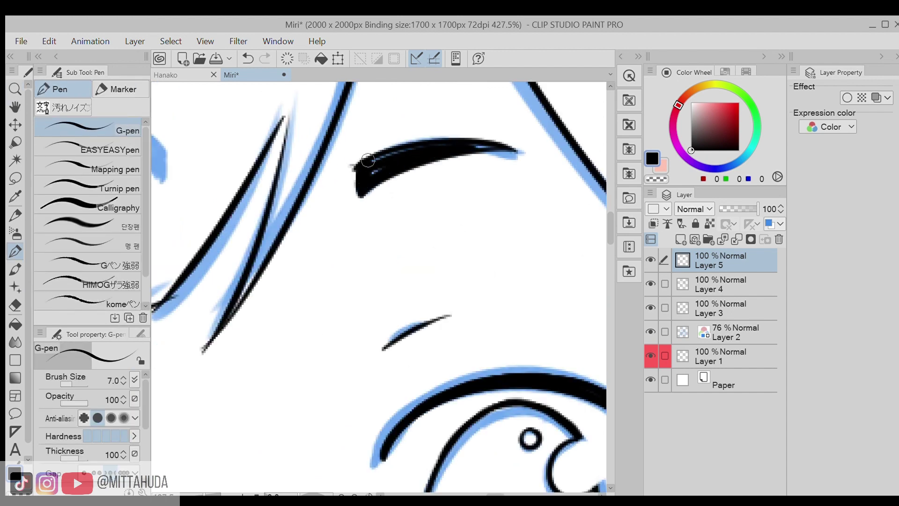
Step: Duplicate the eye and eyebrow layer and place a mirrored copy over the left-hand eye sketch
{"action": "key", "text": "ctrl+0"}
{"action": "key", "text": "slash"}
{"action": "key", "text": "ctrl+d"}
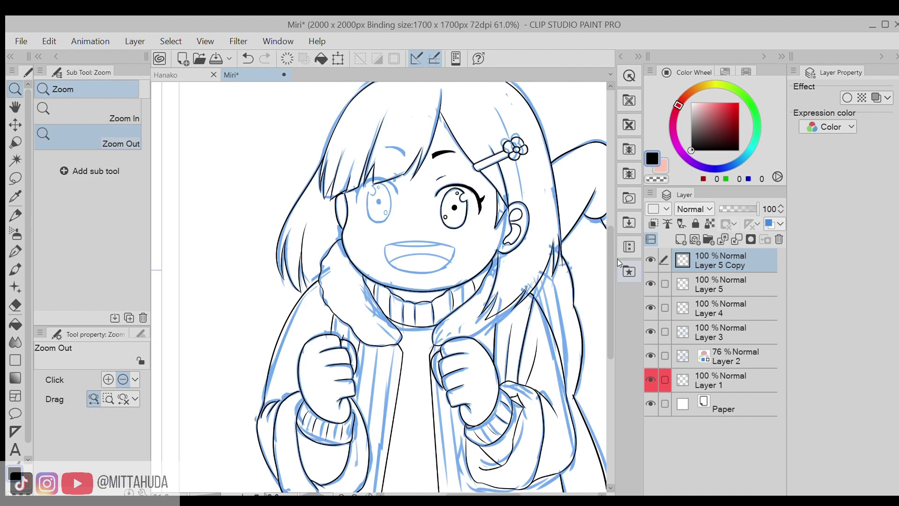
{"action": "key", "text": "ctrl+t"}
{"action": "left_click_drag", "start_coordinate": [459, 211], "coordinate": [377, 187]}
{"action": "mouse_move", "coordinate": [347, 229]}
{"action": "left_mouse_down"}
{"action": "mouse_move", "coordinate": [381, 151]}
{"action": "mouse_move", "coordinate": [336, 153]}
{"action": "mouse_move", "coordinate": [280, 221]}
{"action": "left_mouse_up"}
{"action": "left_click", "coordinate": [335, 246]}
Step: Erase the mirrored upper highlights from the copied eye and try a curved highlight inside the iris's upper right
{"action": "scroll", "coordinate": [375, 193], "scroll_direction": "up", "scroll_amount": 10}
{"action": "key", "text": "e"}
{"action": "key", "text": "p"}
{"action": "mouse_move", "coordinate": [375, 185]}
{"action": "left_mouse_down"}
{"action": "mouse_move", "coordinate": [377, 239]}
{"action": "mouse_move", "coordinate": [408, 229]}
{"action": "left_mouse_up"}
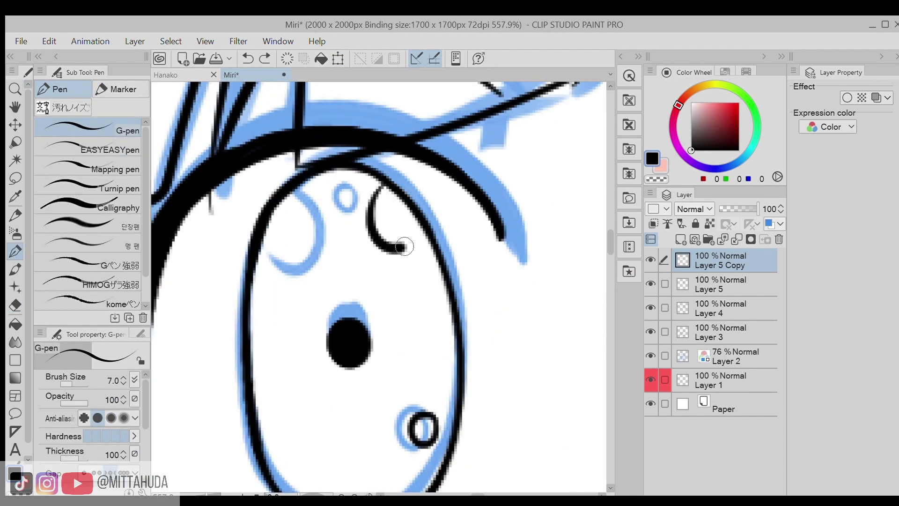
{"action": "key", "text": "e"}
{"action": "key", "text": "ctrl+z"}
Step: Draw the curved notch highlight at the copied iris's upper right and erase the iris outline across it
{"action": "scroll", "coordinate": [401, 197], "scroll_direction": "down", "scroll_amount": 10}
{"action": "scroll", "coordinate": [380, 223], "scroll_direction": "up", "scroll_amount": 8}
{"action": "key", "text": "p"}
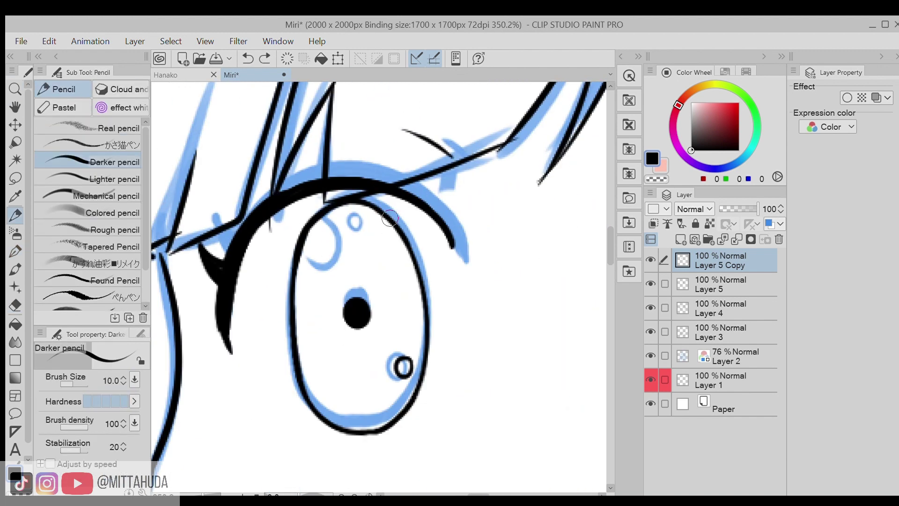
{"action": "key", "text": "p"}
{"action": "key", "text": "ctrl+z"}
{"action": "left_click_drag", "start_coordinate": [380, 259], "coordinate": [468, 190]}
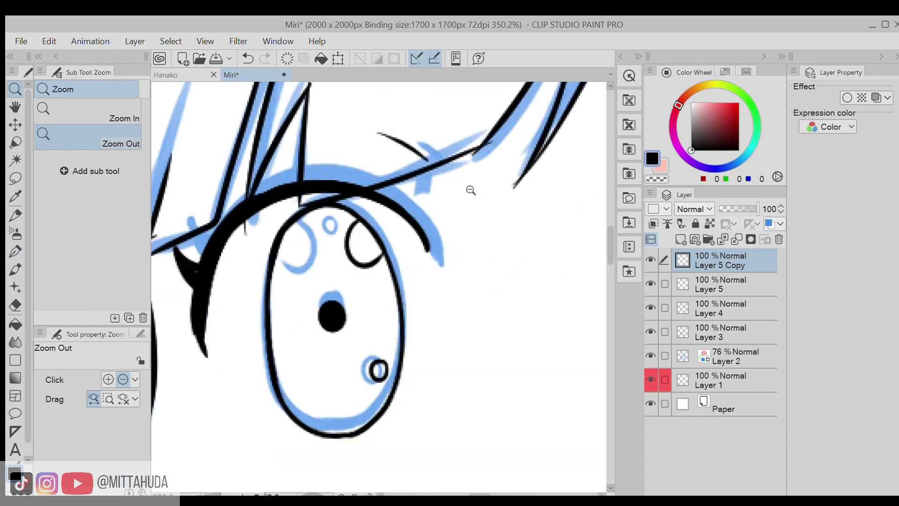
{"action": "left_click_drag", "start_coordinate": [390, 226], "coordinate": [383, 242]}
{"action": "key", "text": "e"}
{"action": "scroll", "coordinate": [386, 253], "scroll_direction": "up", "scroll_amount": 3}
{"action": "scroll", "coordinate": [379, 262], "scroll_direction": "down", "scroll_amount": 2}
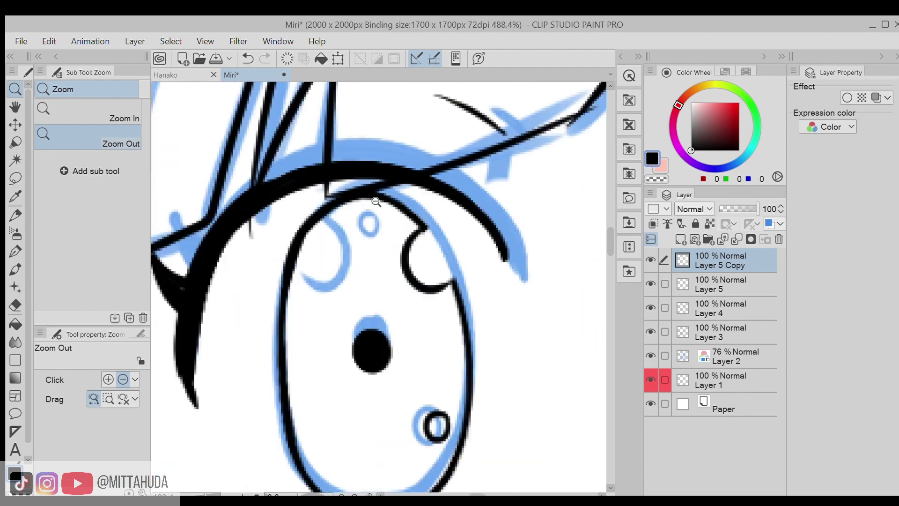
Step: Draw small round highlights at the copied iris's top and lower left, and remove the mirrored one at its lower right
{"action": "key", "text": "p"}
{"action": "mouse_move", "coordinate": [360, 213]}
{"action": "left_mouse_down"}
{"action": "mouse_move", "coordinate": [371, 222]}
{"action": "mouse_move", "coordinate": [362, 214]}
{"action": "left_mouse_up"}
{"action": "left_click_drag", "start_coordinate": [408, 315], "coordinate": [398, 219]}
{"action": "key", "text": "ctrl+z"}
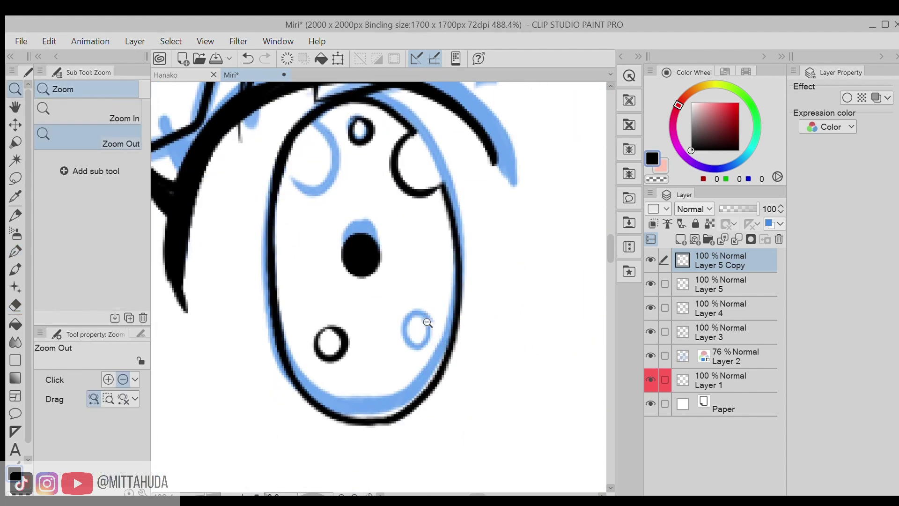
{"action": "scroll", "coordinate": [328, 327], "scroll_direction": "down", "scroll_amount": 8}
{"action": "key", "text": "e"}
{"action": "scroll", "coordinate": [380, 299], "scroll_direction": "up", "scroll_amount": 8}
{"action": "key", "text": "p"}
{"action": "scroll", "coordinate": [345, 274], "scroll_direction": "down", "scroll_amount": 8}
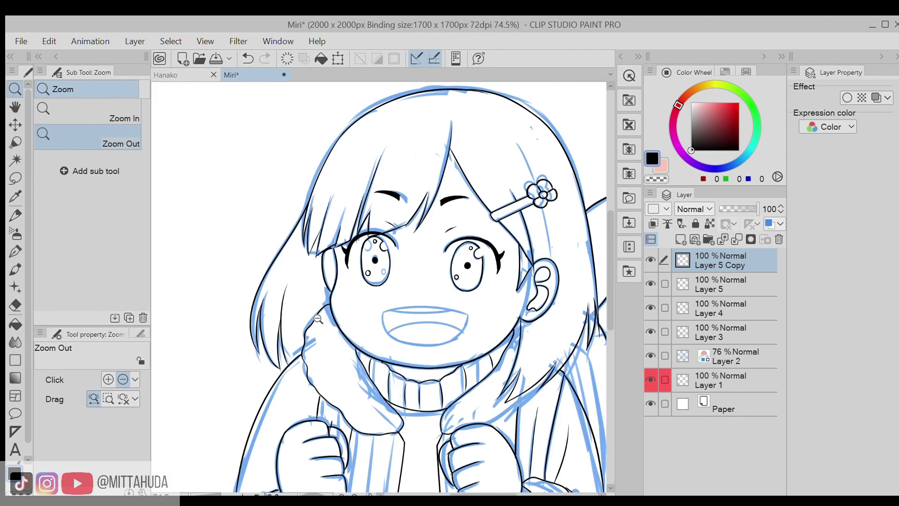
Step: Merge the copied eye layer into Layer 5, then lasso the right-hand eyebrow and move it slightly outward
{"action": "scroll", "coordinate": [448, 195], "scroll_direction": "up", "scroll_amount": 4}
{"action": "key", "text": "m"}
{"action": "key", "text": "ctrl+e"}
{"action": "left_click_drag", "start_coordinate": [444, 190], "coordinate": [445, 192]}
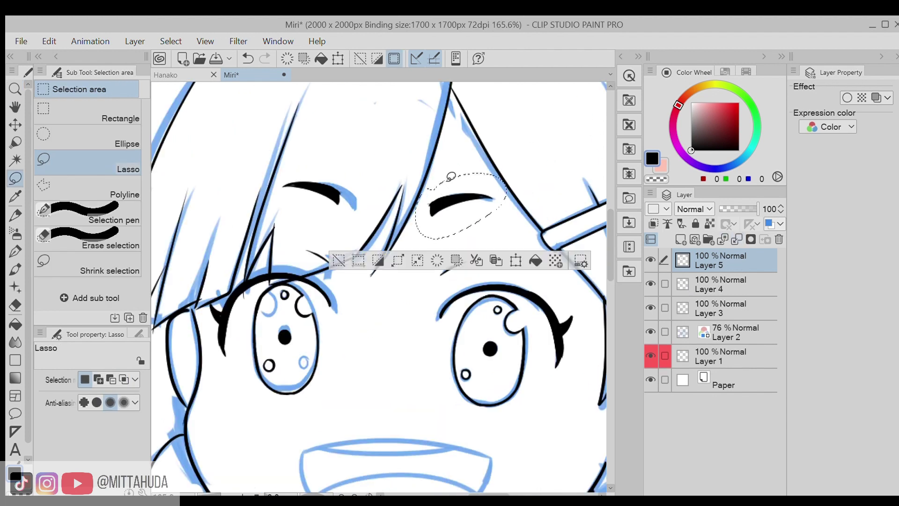
{"action": "key", "text": "k"}
{"action": "left_click_drag", "start_coordinate": [353, 255], "coordinate": [364, 253]}
{"action": "scroll", "coordinate": [363, 254], "scroll_direction": "down", "scroll_amount": 5}
{"action": "scroll", "coordinate": [364, 253], "scroll_direction": "up", "scroll_amount": 4}
{"action": "key", "text": "l"}
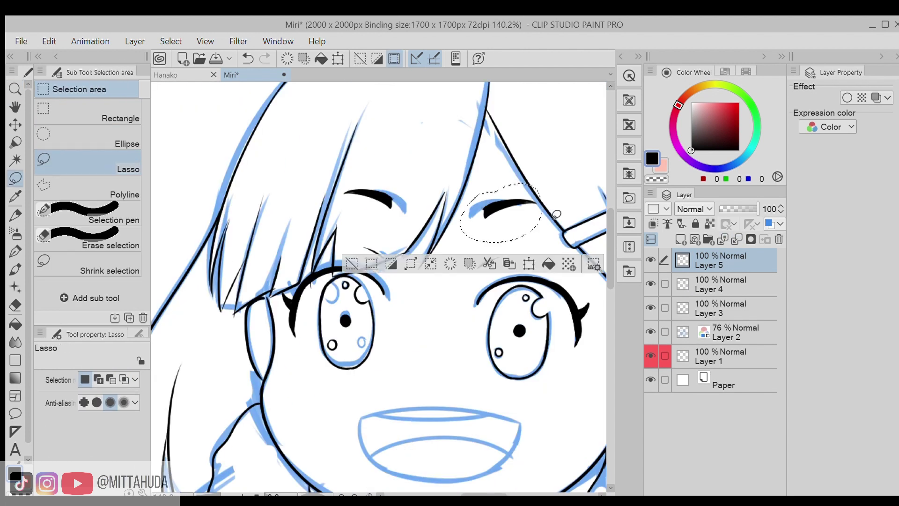
Step: Transform the right-hand eyebrow and then the lassoed left-hand eyebrow so that each slopes down toward its outer end
{"action": "key", "text": "ctrl+t"}
{"action": "key", "text": "Return"}
{"action": "left_click", "coordinate": [350, 265]}
{"action": "left_click_drag", "start_coordinate": [374, 159], "coordinate": [370, 162]}
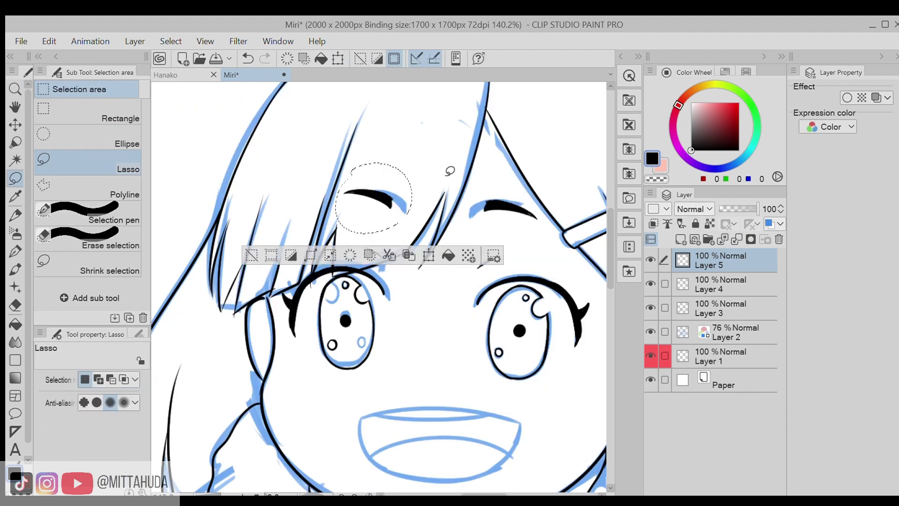
{"action": "key", "text": "ctrl+t"}
{"action": "left_click_drag", "start_coordinate": [412, 220], "coordinate": [370, 204]}
{"action": "key", "text": "Return"}
Step: Ink the curved upper lip line of the open mouth from corner to corner
{"action": "scroll", "coordinate": [369, 205], "scroll_direction": "down", "scroll_amount": 6}
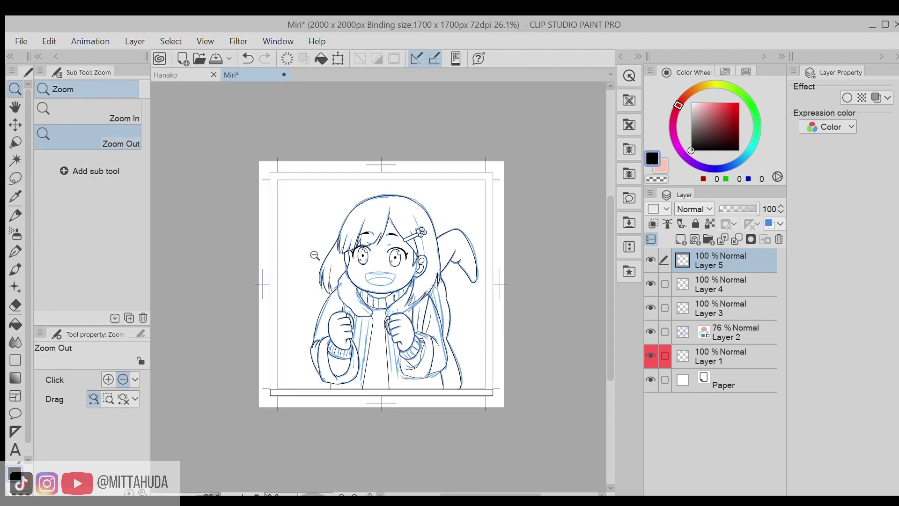
{"action": "scroll", "coordinate": [370, 205], "scroll_direction": "up", "scroll_amount": 7}
{"action": "key", "text": "p"}
{"action": "left_click_drag", "start_coordinate": [280, 269], "coordinate": [462, 267]}
{"action": "key", "text": "ctrl+z"}
{"action": "left_click_drag", "start_coordinate": [280, 269], "coordinate": [470, 274]}
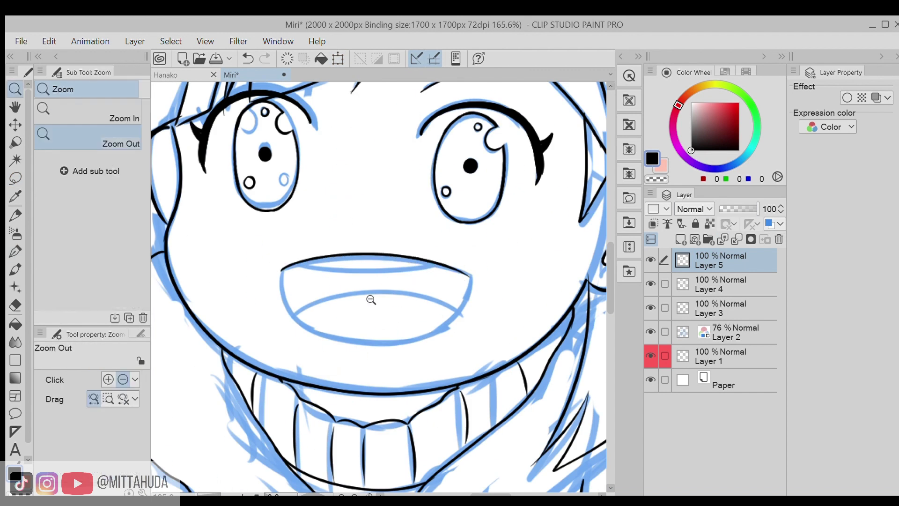
Step: Ink the rest of the open mouth with its teeth line, lower curve and tongue line
{"action": "left_click", "coordinate": [371, 264]}
{"action": "mouse_move", "coordinate": [528, 262]}
{"action": "left_mouse_down"}
{"action": "mouse_move", "coordinate": [519, 300]}
{"action": "mouse_move", "coordinate": [349, 370]}
{"action": "left_mouse_up"}
{"action": "mouse_move", "coordinate": [230, 253]}
{"action": "left_mouse_down"}
{"action": "mouse_move", "coordinate": [232, 287]}
{"action": "mouse_move", "coordinate": [292, 341]}
{"action": "mouse_move", "coordinate": [437, 345]}
{"action": "left_mouse_up"}
{"action": "key", "text": "ctrl+z"}
{"action": "mouse_move", "coordinate": [258, 242]}
{"action": "left_mouse_down"}
{"action": "mouse_move", "coordinate": [383, 258]}
{"action": "mouse_move", "coordinate": [477, 247]}
{"action": "left_mouse_up"}
{"action": "key", "text": "ctrl+z"}
{"action": "left_click_drag", "start_coordinate": [259, 323], "coordinate": [500, 283]}
{"action": "left_click_drag", "start_coordinate": [500, 283], "coordinate": [450, 335]}
Step: Group Layers 3 to 5 into a folder and hide the blue sketch on Layer 2
{"action": "left_click", "coordinate": [730, 332]}
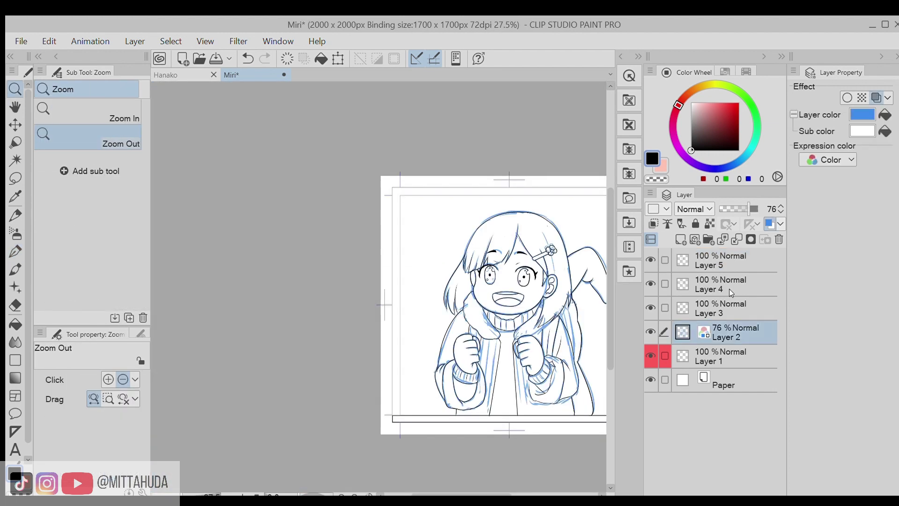
{"action": "left_click", "coordinate": [730, 308]}
{"action": "left_click", "coordinate": [721, 260], "text": "shift"}
{"action": "key", "text": "ctrl+g"}
{"action": "left_click", "coordinate": [675, 260]}
{"action": "left_click", "coordinate": [651, 284]}
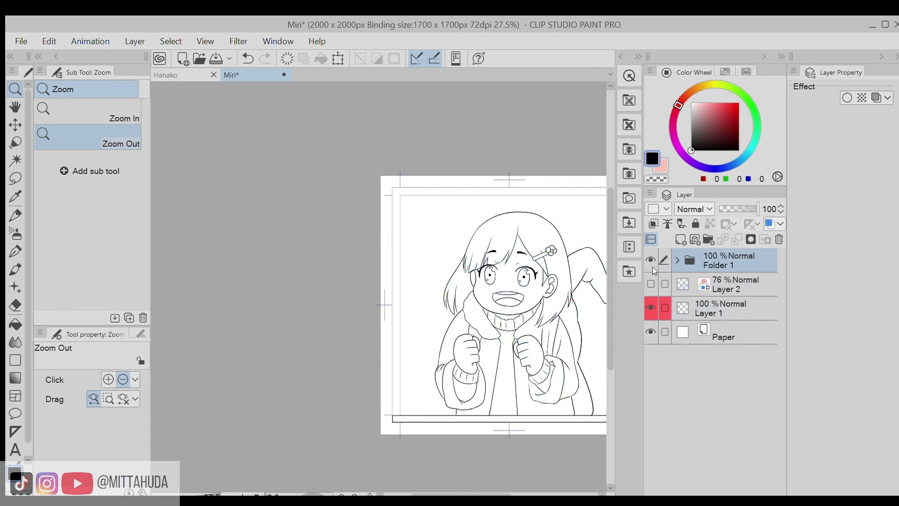
Step: Add a new layer between the line art folder and the hidden sketch layer
{"action": "mouse_move", "coordinate": [538, 365]}
{"action": "left_mouse_down"}
{"action": "mouse_move", "coordinate": [520, 344]}
{"action": "mouse_move", "coordinate": [574, 263]}
{"action": "left_mouse_up"}
{"action": "left_click", "coordinate": [702, 279]}
{"action": "left_click", "coordinate": [680, 238]}
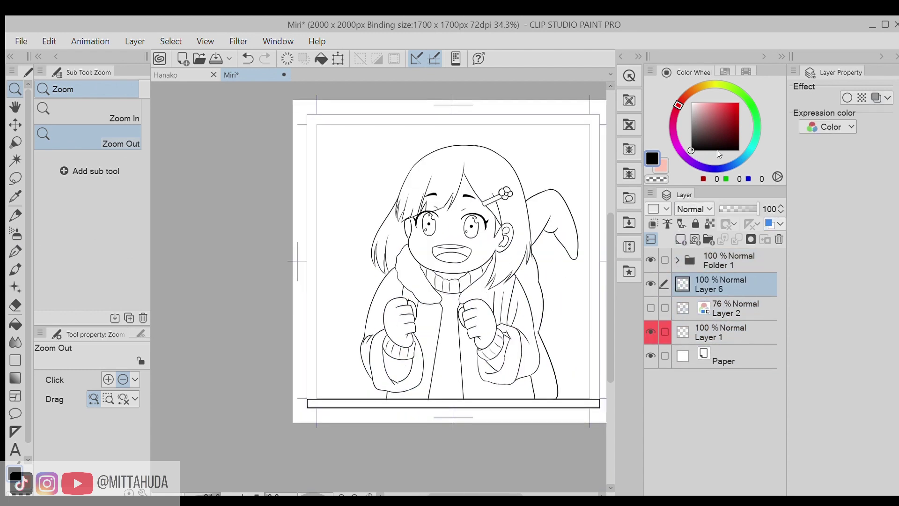
Step: Fill the hair areas with flat grey RGB 154, 154, 154 on the new layer, including the strands beside the face
{"action": "left_click_drag", "start_coordinate": [718, 150], "coordinate": [679, 125]}
{"action": "key", "text": "g"}
{"action": "left_click", "coordinate": [464, 169]}
{"action": "scroll", "coordinate": [452, 195], "scroll_direction": "up", "scroll_amount": 8}
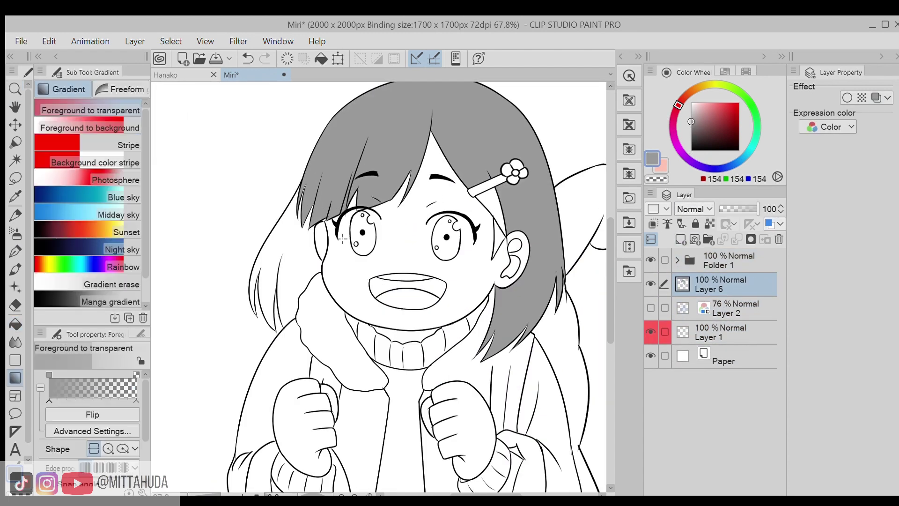
{"action": "key", "text": "e"}
{"action": "left_click", "coordinate": [413, 197], "text": "alt"}
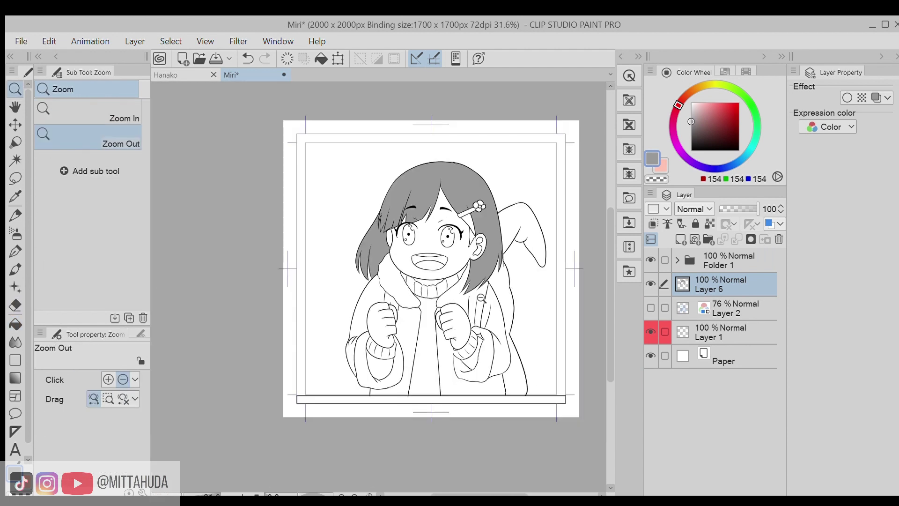
Step: Add a new layer directly beneath the hair fill on Layer 6
{"action": "scroll", "coordinate": [480, 230], "scroll_direction": "up", "scroll_amount": 1}
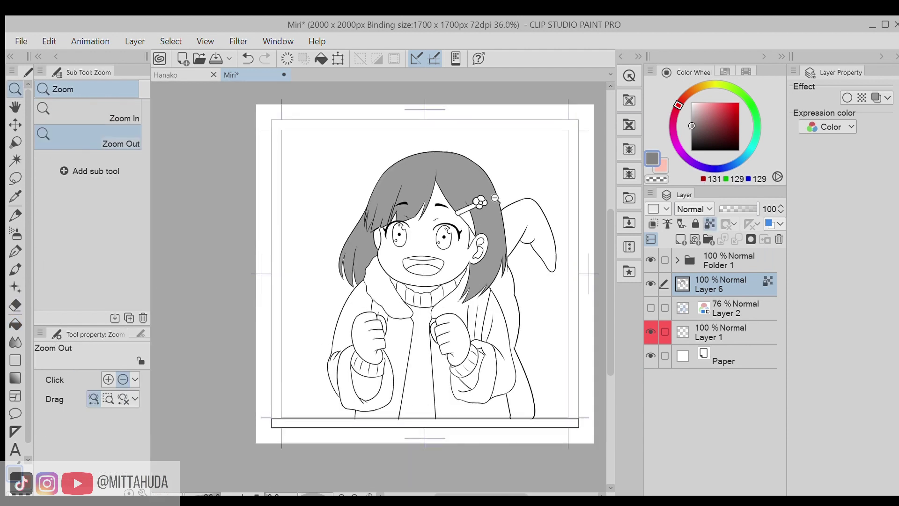
{"action": "key", "text": "g"}
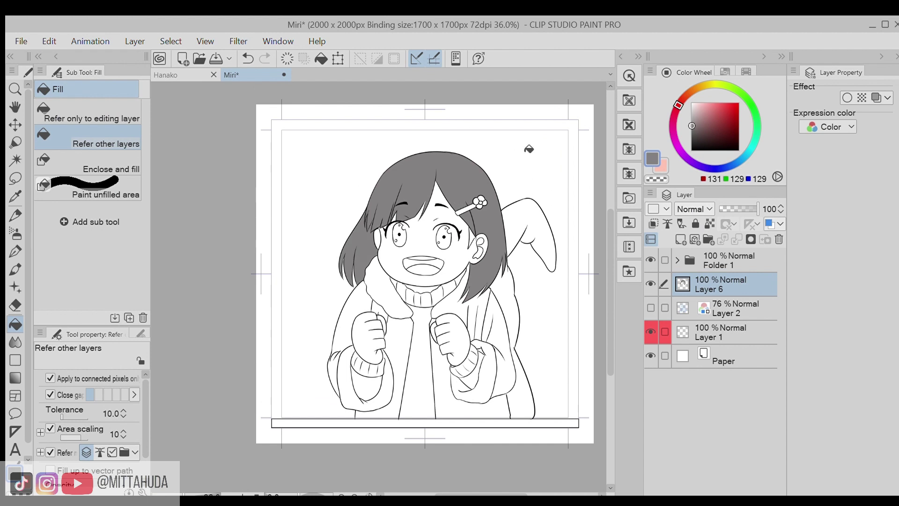
{"action": "key", "text": "ctrl+shift+n"}
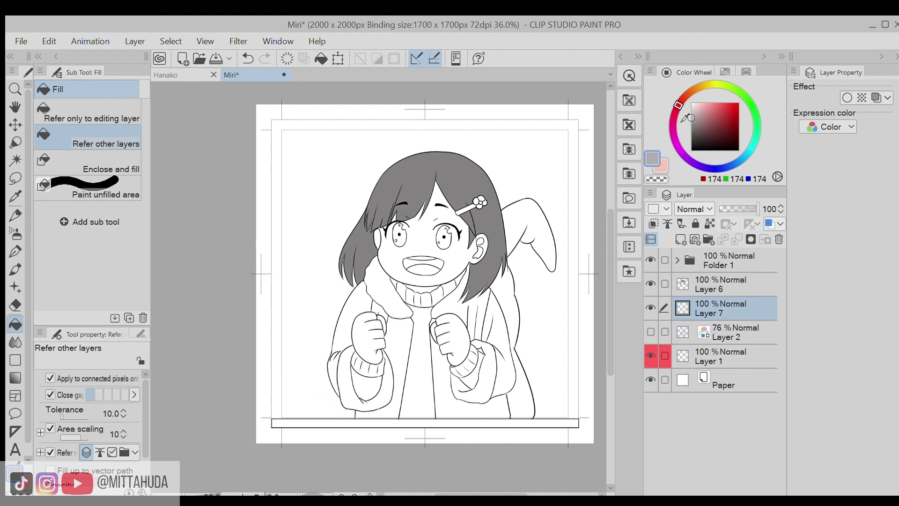
Step: Recolour all the hair fills on Layer 6 with the dark navy swatch from the my palette colour set
{"action": "left_click", "coordinate": [725, 72]}
{"action": "left_click", "coordinate": [765, 130]}
{"action": "left_click", "coordinate": [721, 284]}
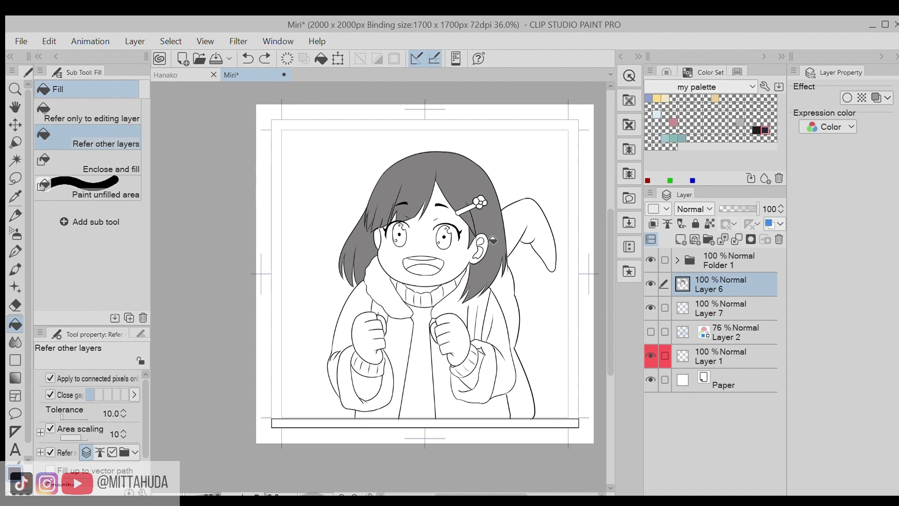
{"action": "left_click", "coordinate": [496, 220]}
{"action": "left_click", "coordinate": [367, 241]}
{"action": "left_click_drag", "start_coordinate": [473, 225], "coordinate": [519, 225]}
{"action": "key", "text": "p"}
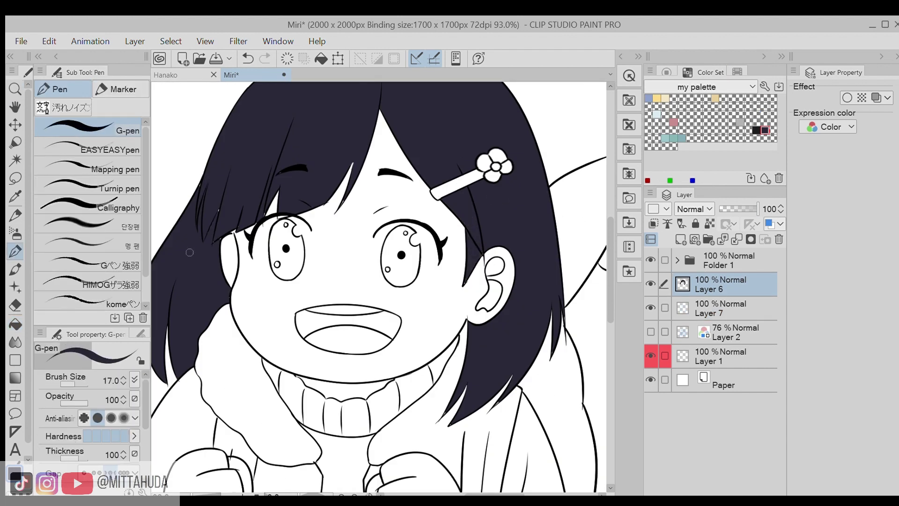
Step: Fill the sweater front and turtleneck collar with flat grey RGB 129, 129, 129 on Layer 7
{"action": "left_click", "coordinate": [721, 309]}
{"action": "key", "text": "ctrl+minus"}
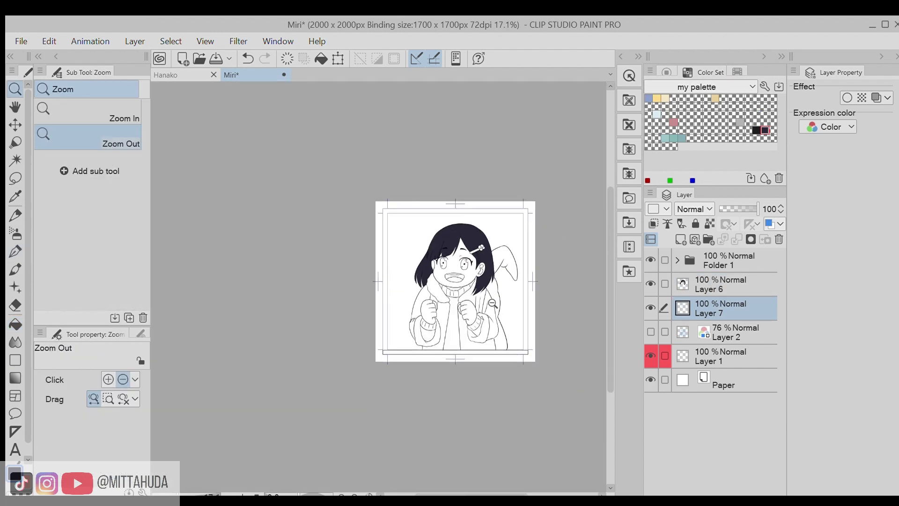
{"action": "left_click", "coordinate": [667, 72]}
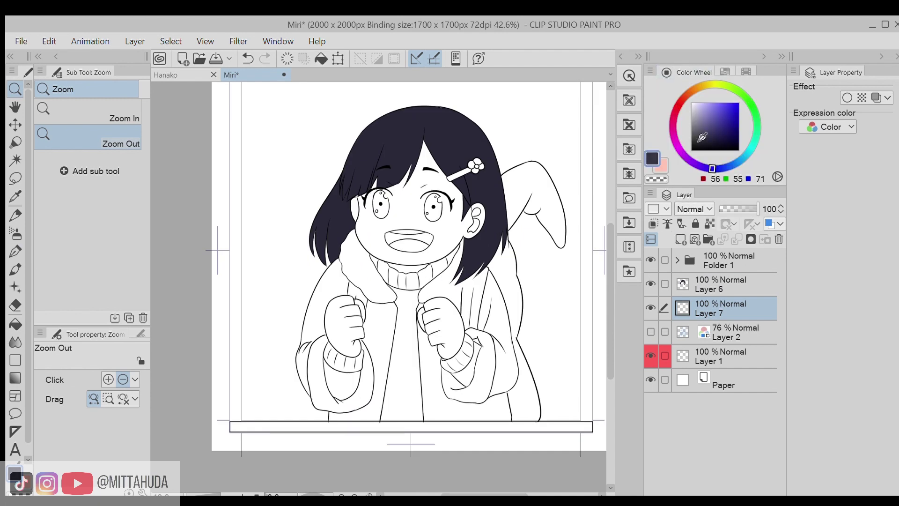
{"action": "left_click", "coordinate": [691, 126]}
{"action": "key", "text": "g"}
{"action": "left_click", "coordinate": [407, 380]}
{"action": "left_click", "coordinate": [409, 279]}
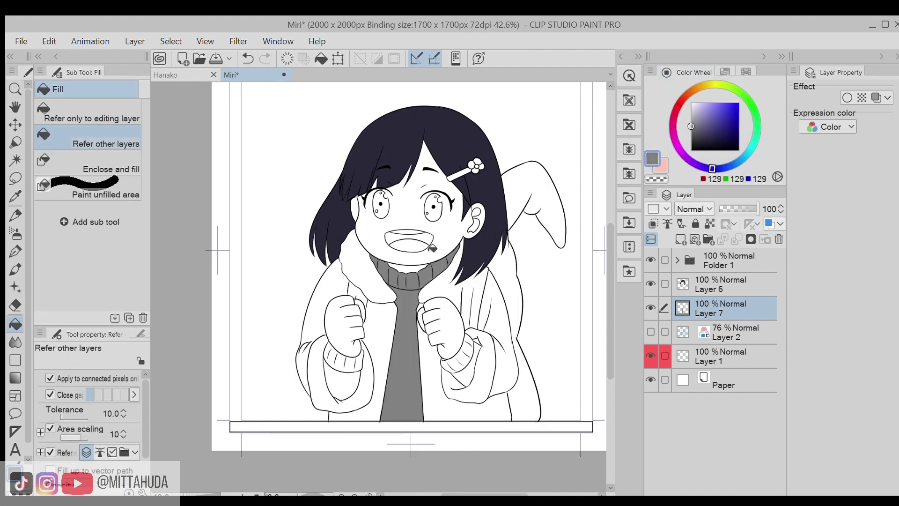
{"action": "left_click", "coordinate": [469, 412]}
{"action": "key", "text": "ctrl+z"}
{"action": "key", "text": "p"}
{"action": "scroll", "coordinate": [506, 394], "scroll_direction": "up", "scroll_amount": 4}
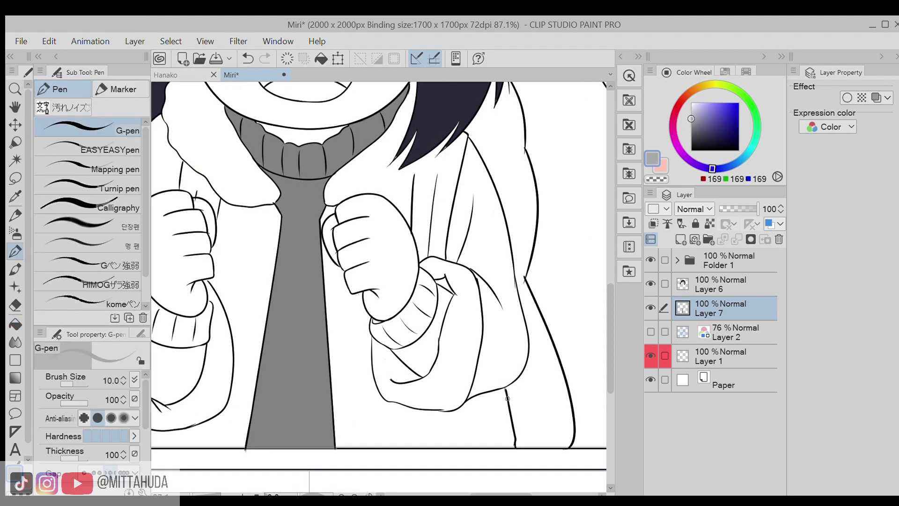
{"action": "key", "text": "g"}
{"action": "left_click", "coordinate": [487, 414]}
{"action": "left_click", "coordinate": [691, 120]}
{"action": "key", "text": "ctrl+z"}
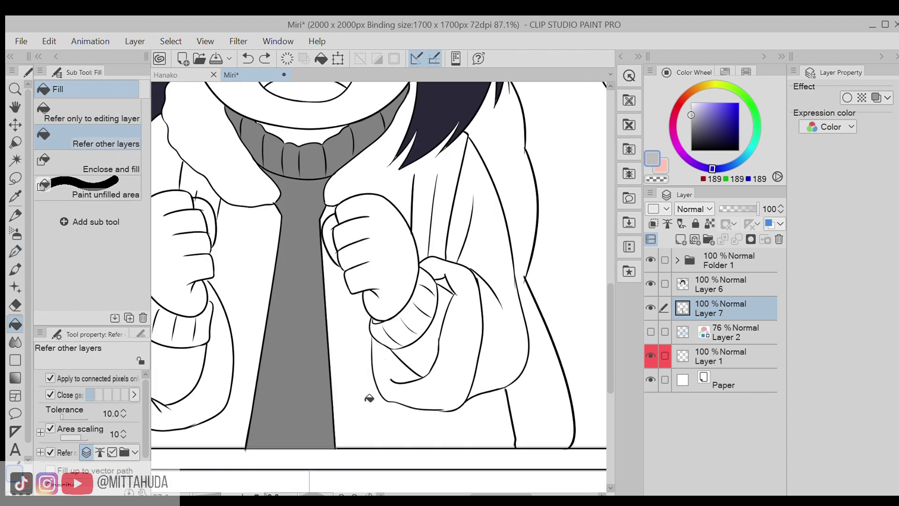
Step: Add a new layer beneath Layer 7 and fill the jacket body and sleeves with flat grey RGB 189, 189, 189
{"action": "scroll", "coordinate": [369, 398], "scroll_direction": "down", "scroll_amount": 5}
{"action": "key", "text": "ctrl+shift+n"}
{"action": "left_click", "coordinate": [262, 285]}
{"action": "left_click", "coordinate": [221, 262]}
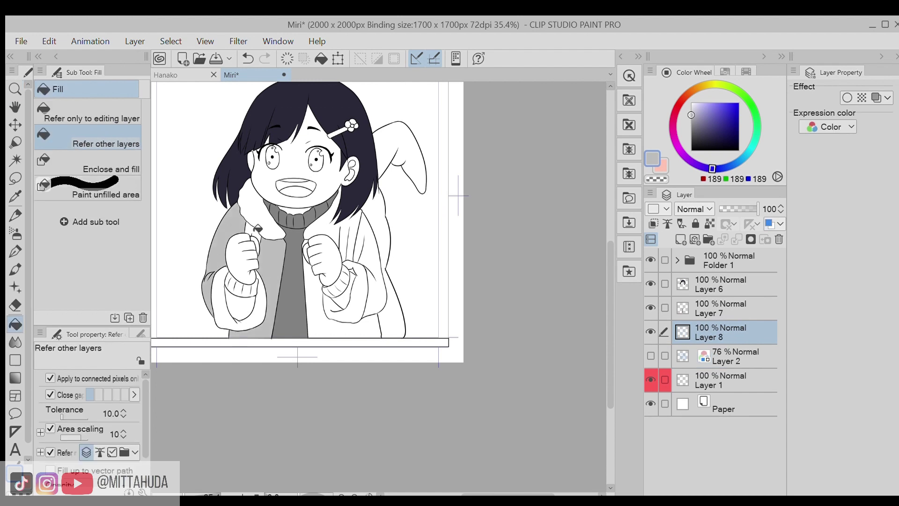
{"action": "left_click", "coordinate": [365, 262]}
Step: Close the gaps in the jacket outline below the hair tips with black G-pen ink on Layer 3
{"action": "left_click", "coordinate": [677, 260]}
{"action": "left_click", "coordinate": [717, 332]}
{"action": "left_click", "coordinate": [691, 149]}
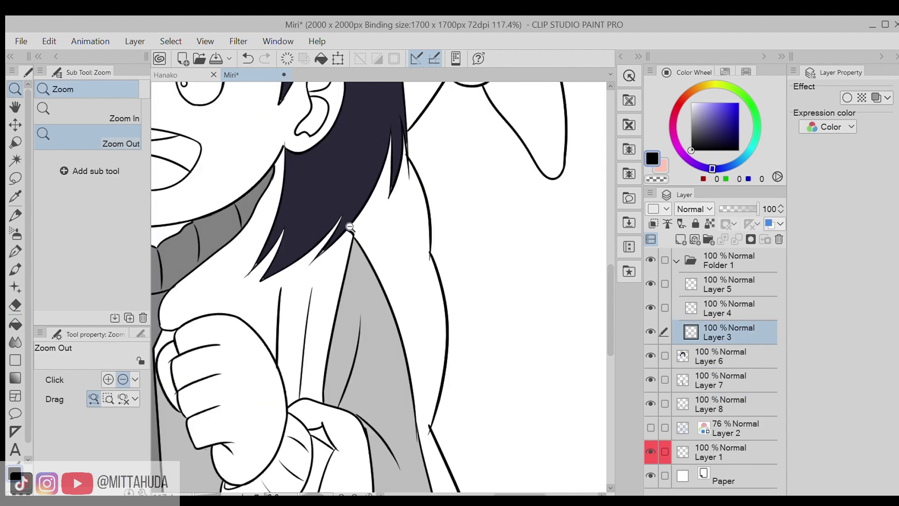
{"action": "key", "text": "p"}
{"action": "scroll", "coordinate": [337, 229], "scroll_direction": "up", "scroll_amount": 5}
{"action": "scroll", "coordinate": [243, 277], "scroll_direction": "down", "scroll_amount": 5}
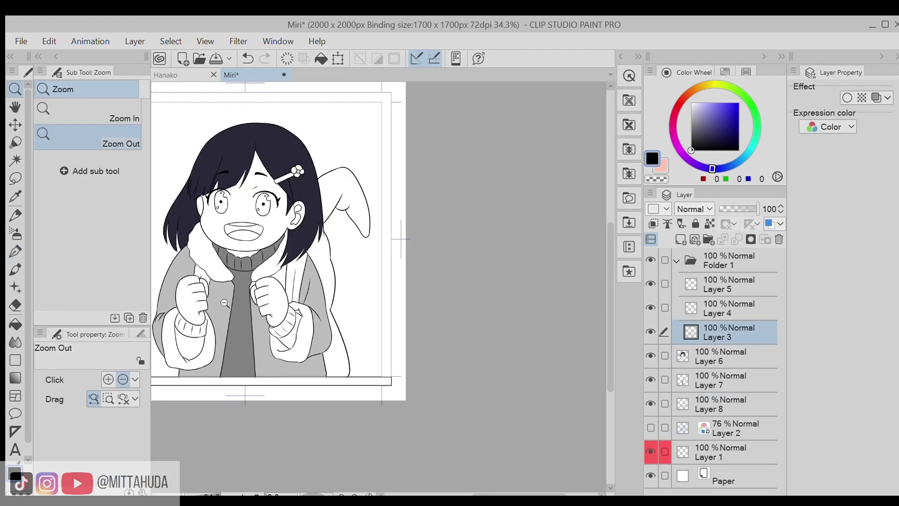
{"action": "scroll", "coordinate": [248, 263], "scroll_direction": "up", "scroll_amount": 5}
{"action": "scroll", "coordinate": [252, 251], "scroll_direction": "down", "scroll_amount": 5}
Step: Fill the remaining open parts of the jacket on Layer 8 with the sampled grey RGB 189, 189, 189
{"action": "left_click", "coordinate": [699, 404]}
{"action": "scroll", "coordinate": [309, 196], "scroll_direction": "up", "scroll_amount": 5}
{"action": "left_click", "coordinate": [313, 196], "text": "alt"}
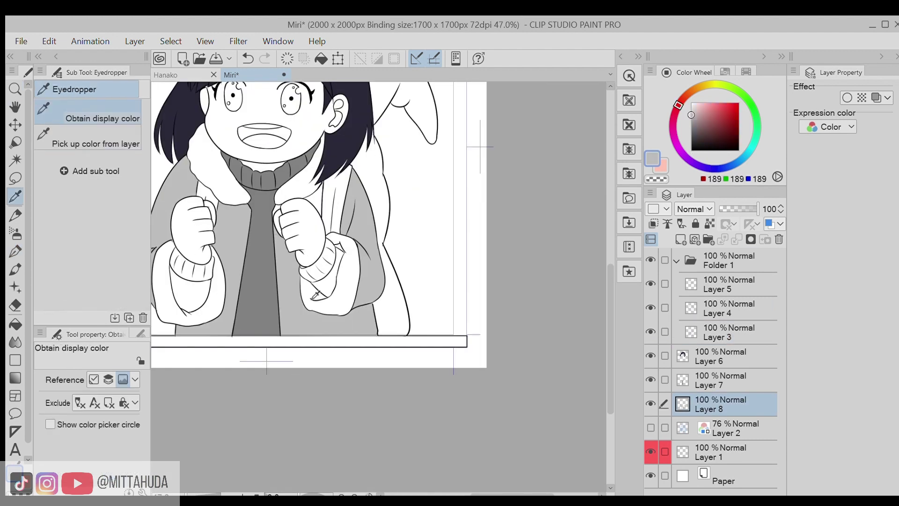
{"action": "scroll", "coordinate": [314, 191], "scroll_direction": "down", "scroll_amount": 5}
{"action": "scroll", "coordinate": [314, 191], "scroll_direction": "down", "scroll_amount": 2}
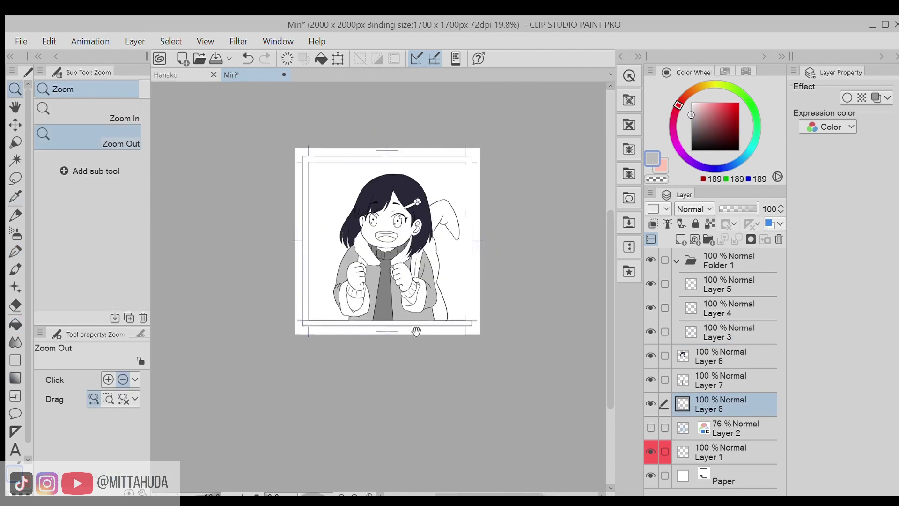
{"action": "scroll", "coordinate": [499, 297], "scroll_direction": "up", "scroll_amount": 3}
{"action": "scroll", "coordinate": [483, 294], "scroll_direction": "down", "scroll_amount": 2}
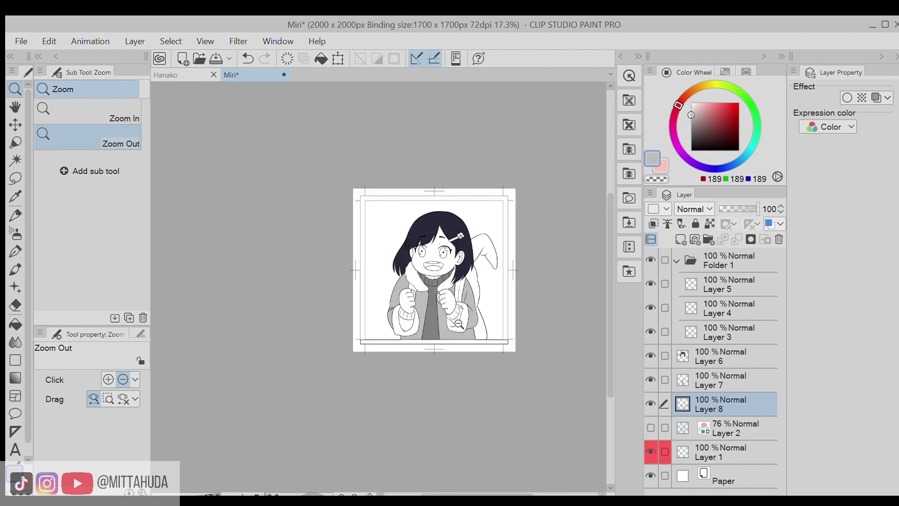
Step: Hide the sweater fill on Layer 7 and delete the jacket fill layer, Layer 8
{"action": "left_click", "coordinate": [650, 380]}
{"action": "left_click", "coordinate": [649, 402]}
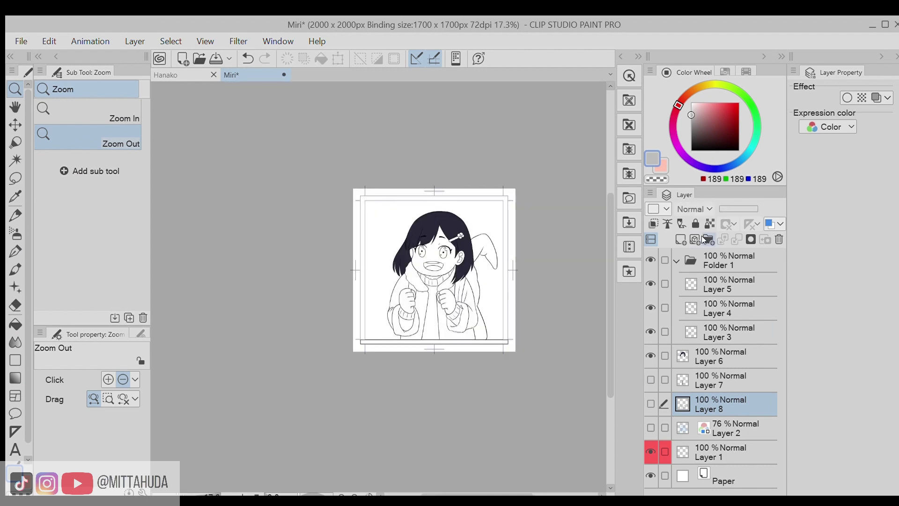
{"action": "left_click_drag", "start_coordinate": [684, 117], "coordinate": [673, 131]}
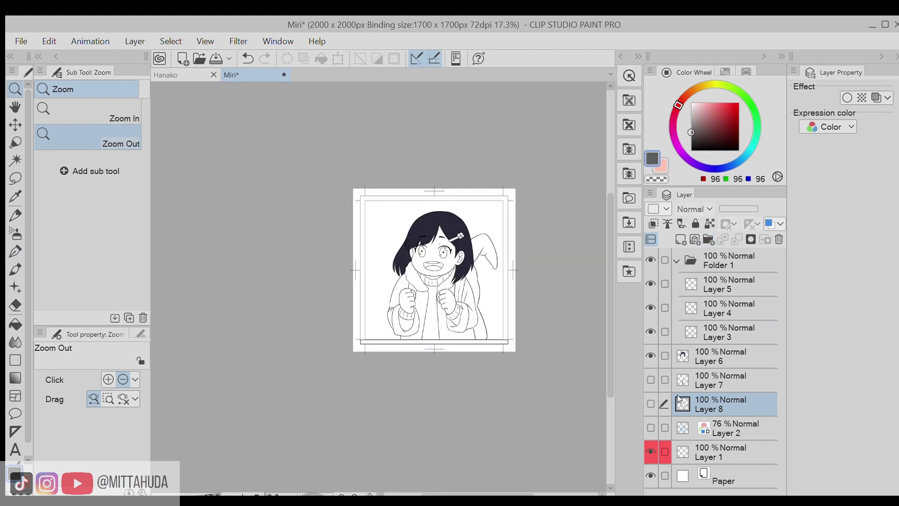
{"action": "left_click", "coordinate": [778, 239]}
Step: Add a new layer directly above the hidden Layer 7
{"action": "scroll", "coordinate": [448, 305], "scroll_direction": "up", "scroll_amount": 4}
{"action": "key", "text": "g"}
{"action": "left_click", "coordinate": [725, 380]}
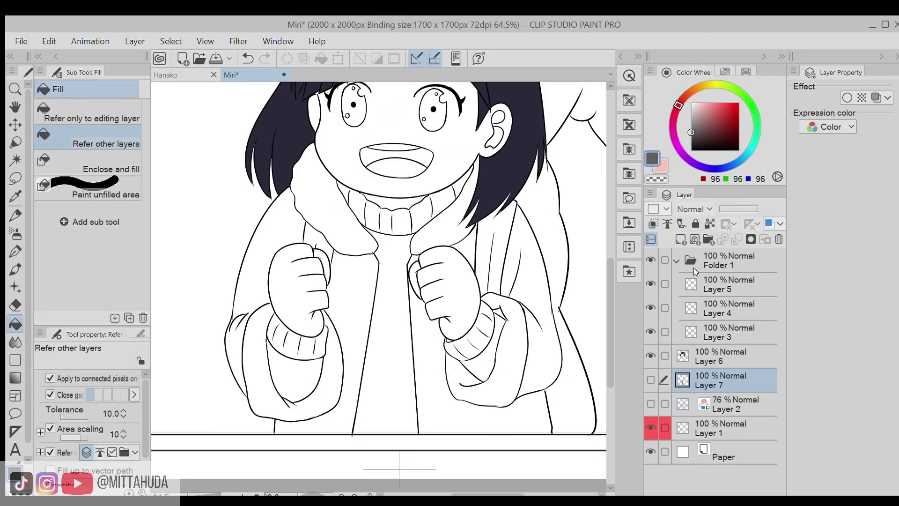
{"action": "left_click", "coordinate": [680, 240]}
Step: Fill both ribbed cuffs and the sweater sleeves inside the jacket openings with flat grey RGB 166, 166, 166
{"action": "left_click_drag", "start_coordinate": [469, 370], "coordinate": [495, 318]}
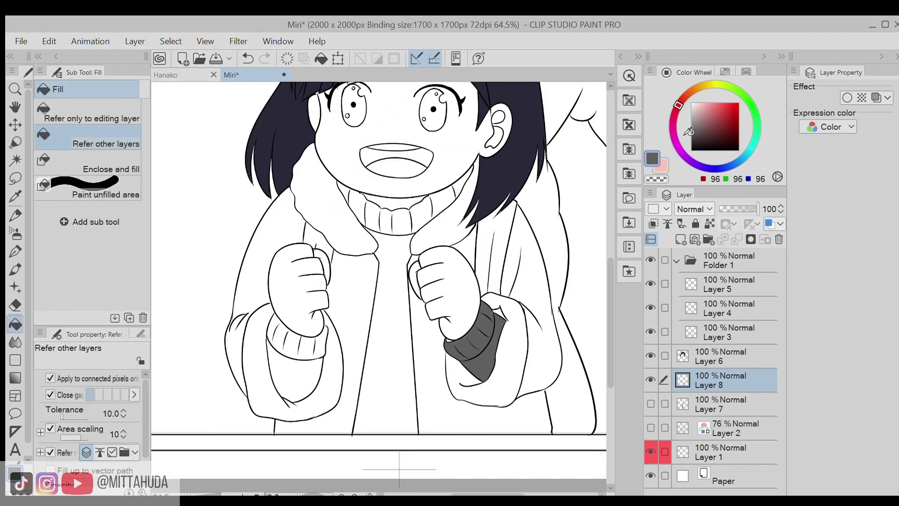
{"action": "left_click", "coordinate": [494, 318]}
{"action": "left_click", "coordinate": [295, 347]}
{"action": "left_click", "coordinate": [290, 379]}
{"action": "key", "text": "ctrl+z"}
{"action": "key", "text": "p"}
{"action": "scroll", "coordinate": [323, 319], "scroll_direction": "up", "scroll_amount": 5}
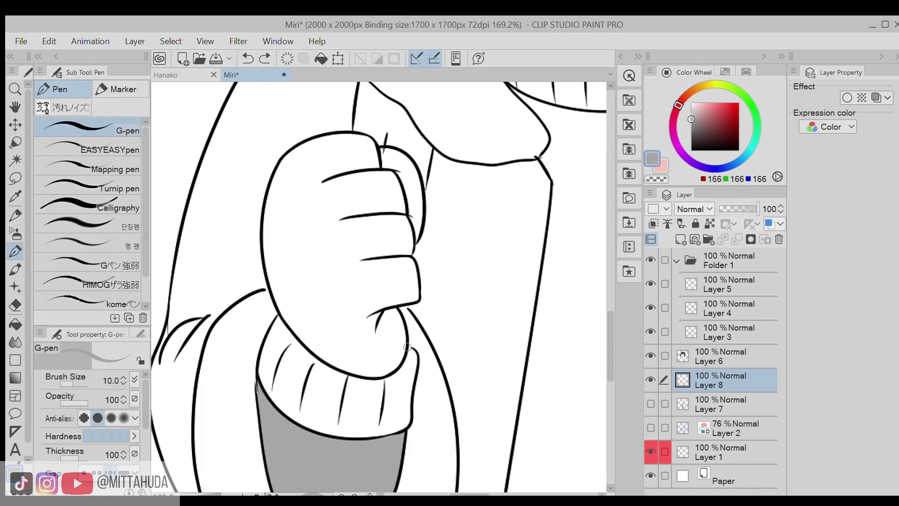
{"action": "key", "text": "alt+space"}
{"action": "left_click", "coordinate": [472, 303]}
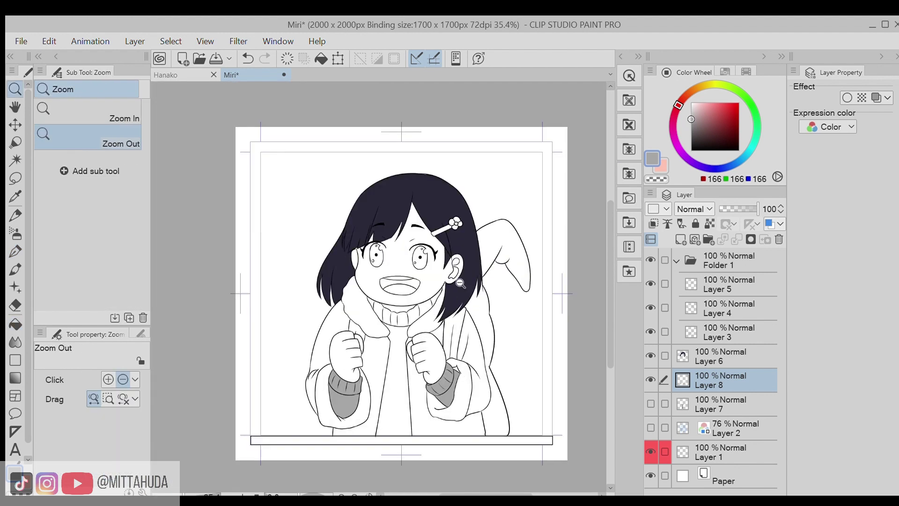
{"action": "left_click", "coordinate": [460, 283]}
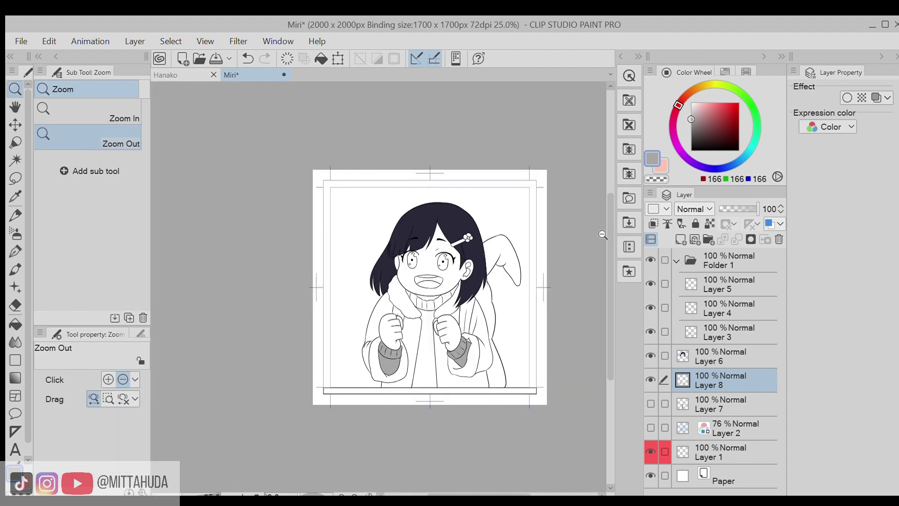
Step: Fill the small neck area between chin and turtleneck on Layer 6 with the hair's navy, RGB 41, 40, 56
{"action": "left_click", "coordinate": [716, 355]}
{"action": "scroll", "coordinate": [421, 281], "scroll_direction": "up", "scroll_amount": 5}
{"action": "left_click", "coordinate": [341, 262], "text": "alt"}
{"action": "key", "text": "p"}
{"action": "scroll", "coordinate": [421, 281], "scroll_direction": "up", "scroll_amount": 2}
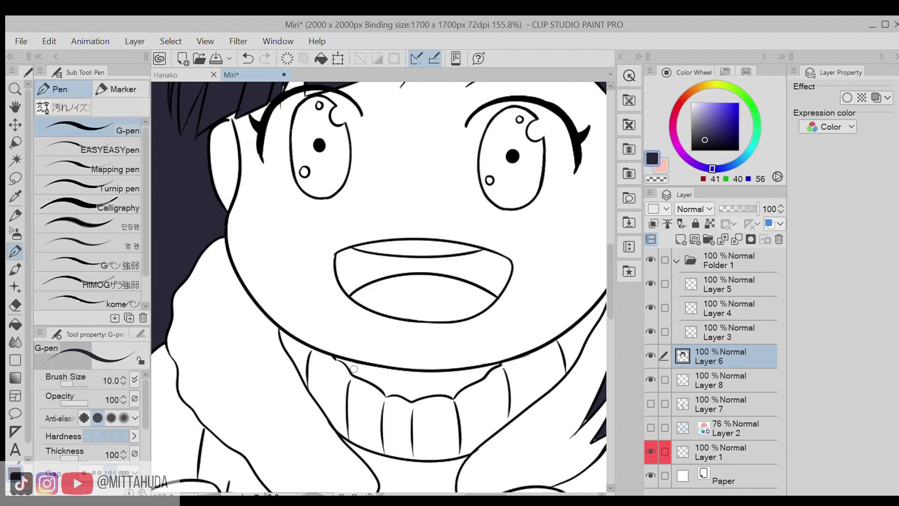
{"action": "key", "text": "g"}
{"action": "mouse_move", "coordinate": [338, 359]}
{"action": "left_mouse_down"}
{"action": "mouse_move", "coordinate": [499, 369]}
{"action": "mouse_move", "coordinate": [498, 349]}
{"action": "left_mouse_up"}
{"action": "key", "text": "p"}
{"action": "key", "text": "alt+space"}
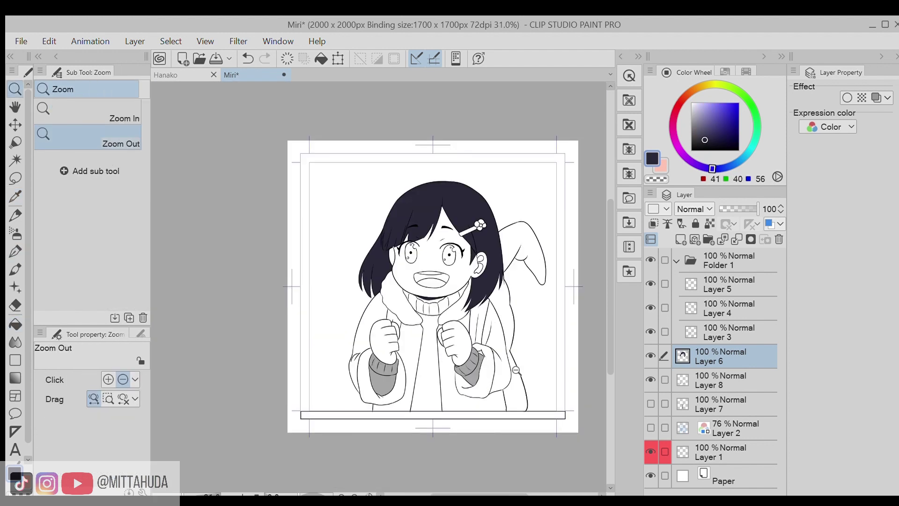
Step: Fill the jacket front and the sleeve on the image's left with light grey RGB 226, 226, 226 on Layer 8
{"action": "key", "text": "alt+bracketleft"}
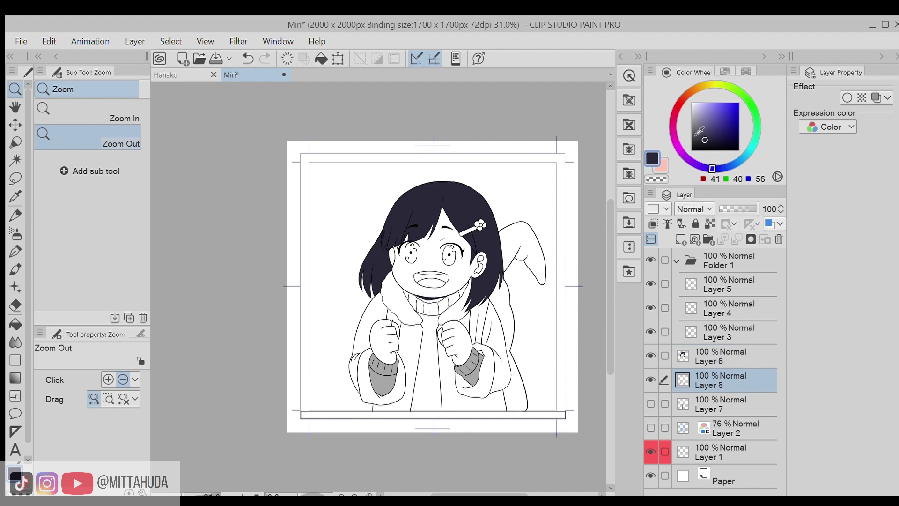
{"action": "left_click", "coordinate": [691, 111]}
{"action": "key", "text": "g"}
{"action": "key", "text": "ctrl+plus"}
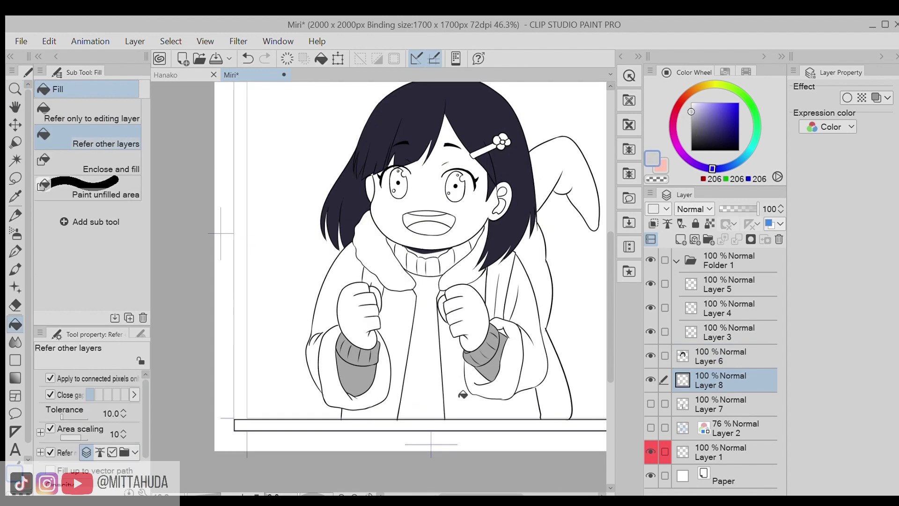
{"action": "key", "text": "p"}
{"action": "key", "text": "ctrl+plus"}
{"action": "left_click", "coordinate": [691, 108]}
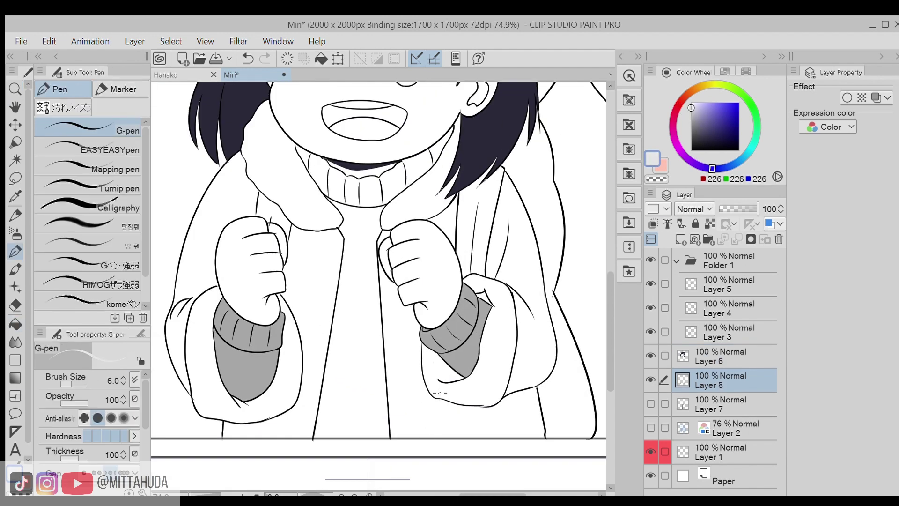
{"action": "key", "text": "g"}
{"action": "left_click", "coordinate": [305, 281]}
{"action": "left_click", "coordinate": [194, 330]}
Step: Clean up the fill edges and paint a light grey RGB 226 band inside the image-left sleeve opening, beside the cuff
{"action": "key", "text": "e"}
{"action": "scroll", "coordinate": [209, 360], "scroll_direction": "up", "scroll_amount": 4}
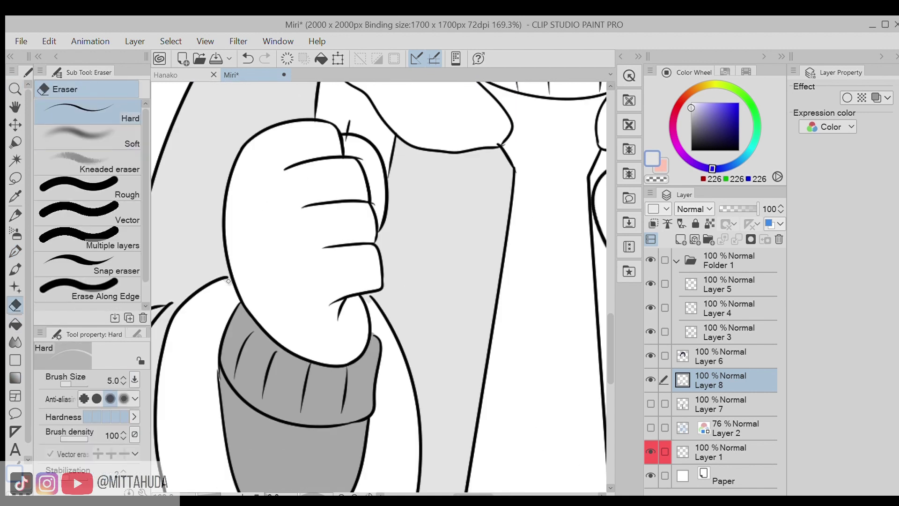
{"action": "left_click_drag", "start_coordinate": [562, 281], "coordinate": [141, 280]}
{"action": "key", "text": "p"}
{"action": "left_click_drag", "start_coordinate": [468, 216], "coordinate": [421, 386]}
{"action": "key", "text": "g"}
{"action": "left_click", "coordinate": [452, 337]}
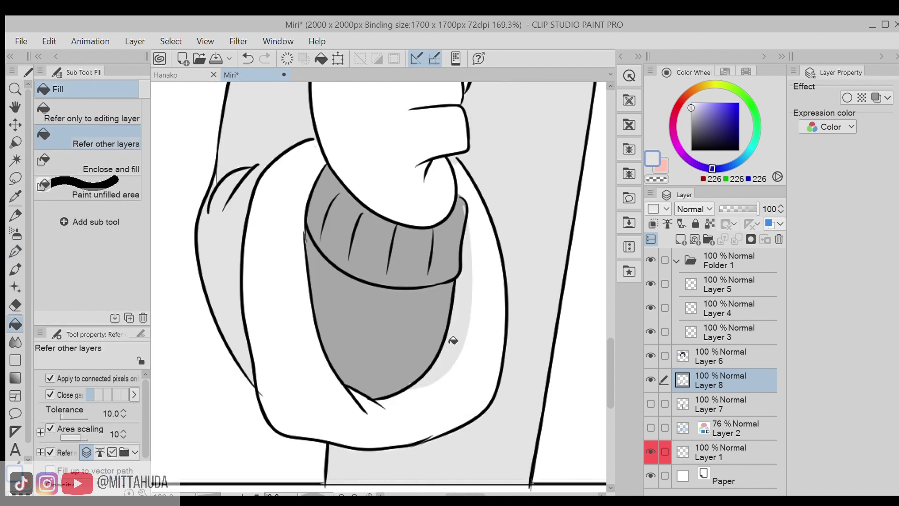
Step: Paint the light grey band inside the image-right sleeve opening and touch up that cuff with RGB 166, 166, 166
{"action": "scroll", "coordinate": [452, 337], "scroll_direction": "down", "scroll_amount": 5}
{"action": "scroll", "coordinate": [524, 268], "scroll_direction": "up", "scroll_amount": 8}
{"action": "key", "text": "p"}
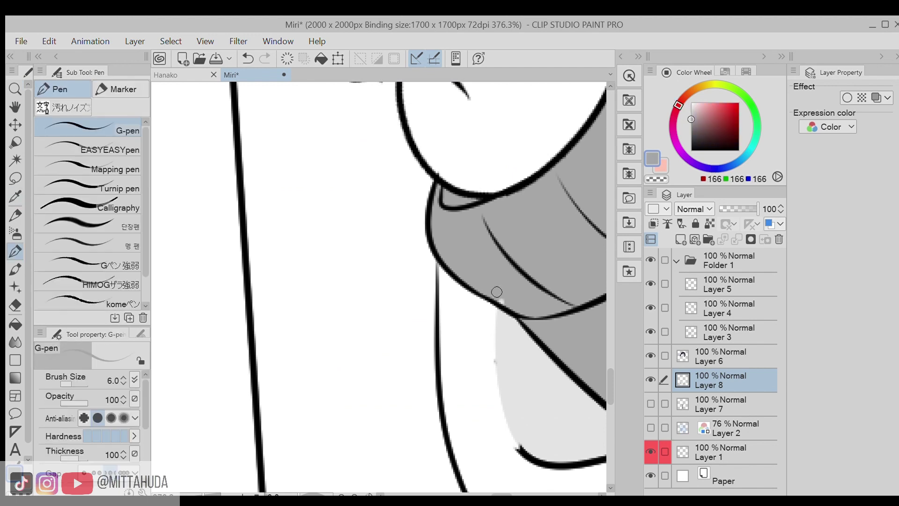
{"action": "scroll", "coordinate": [524, 268], "scroll_direction": "down", "scroll_amount": 5}
{"action": "scroll", "coordinate": [359, 309], "scroll_direction": "up", "scroll_amount": 3}
Step: Fill the jacket sleeve and body on the image's right with the sampled light grey RGB 227, 227, 227
{"action": "left_click", "coordinate": [359, 309], "text": "alt"}
{"action": "key", "text": "g"}
{"action": "scroll", "coordinate": [525, 281], "scroll_direction": "down", "scroll_amount": 1}
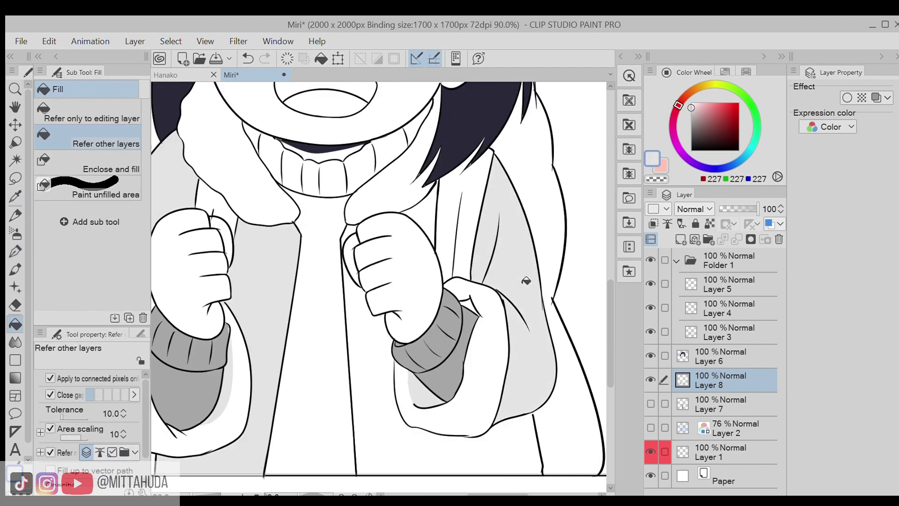
{"action": "scroll", "coordinate": [573, 219], "scroll_direction": "down", "scroll_amount": 4}
{"action": "scroll", "coordinate": [573, 219], "scroll_direction": "up", "scroll_amount": 2}
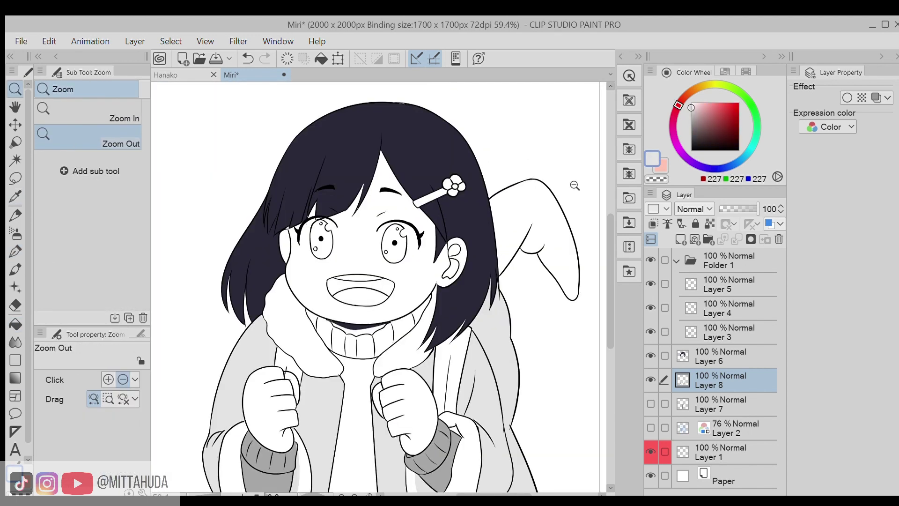
Step: Fill the bunny ear on Layer 8 with white, RGB 255, 255, 255
{"action": "key", "text": "g"}
{"action": "left_click", "coordinate": [690, 103]}
{"action": "left_click", "coordinate": [534, 235]}
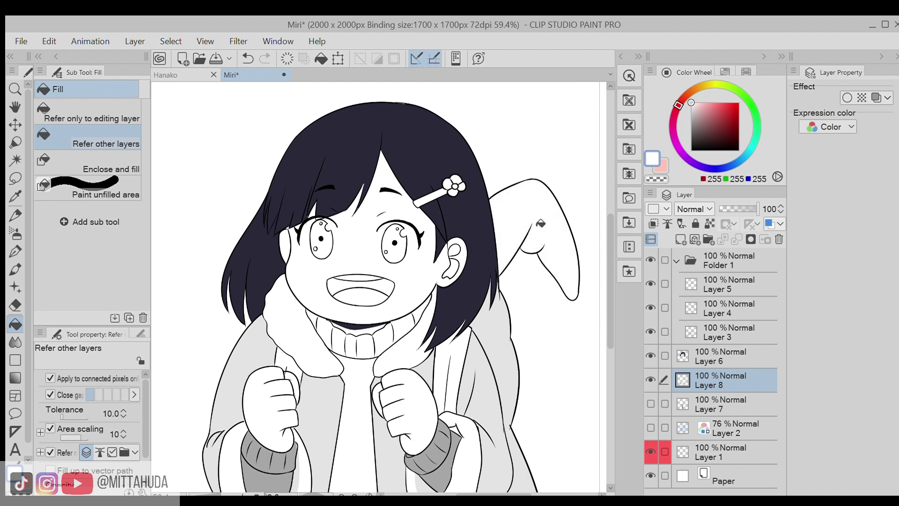
{"action": "key", "text": "p"}
{"action": "scroll", "coordinate": [280, 412], "scroll_direction": "up", "scroll_amount": 4}
{"action": "scroll", "coordinate": [457, 347], "scroll_direction": "down", "scroll_amount": 6}
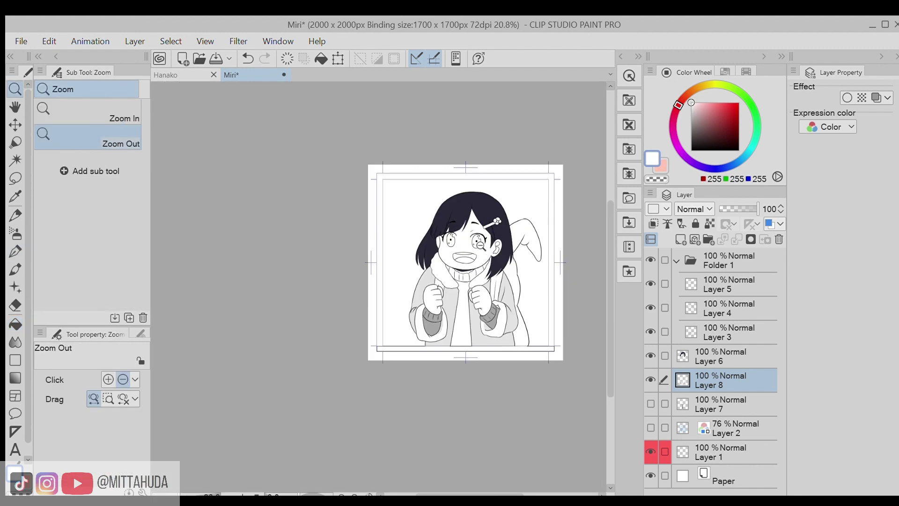
Step: Fill the inside of the open mouth on Layer 6 with the sampled navy RGB 41, 40, 56
{"action": "left_click", "coordinate": [480, 243], "text": "ctrl+shift"}
{"action": "scroll", "coordinate": [480, 244], "scroll_direction": "up", "scroll_amount": 5}
{"action": "key", "text": "i"}
{"action": "left_click", "coordinate": [522, 229]}
{"action": "key", "text": "g"}
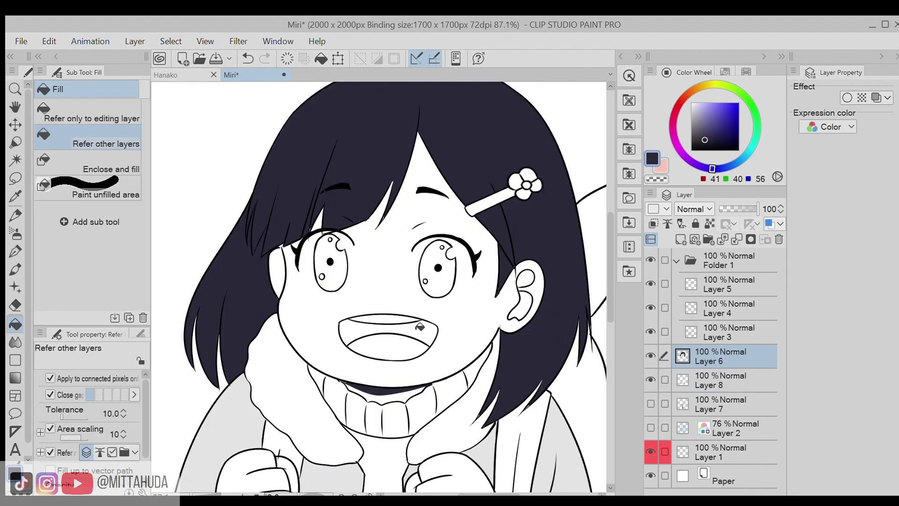
{"action": "key", "text": "/"}
{"action": "scroll", "coordinate": [412, 325], "scroll_direction": "down", "scroll_amount": 3}
{"action": "scroll", "coordinate": [402, 324], "scroll_direction": "up", "scroll_amount": 3}
{"action": "scroll", "coordinate": [394, 323], "scroll_direction": "down", "scroll_amount": 6}
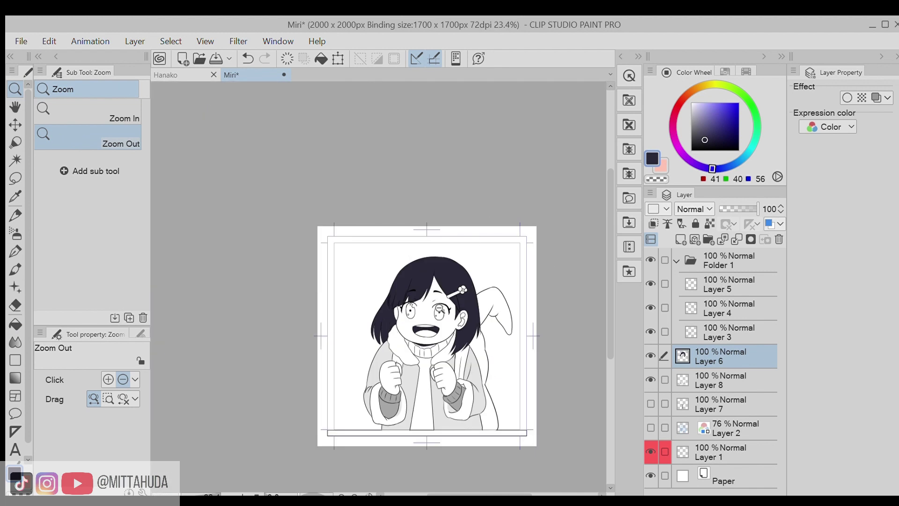
{"action": "scroll", "coordinate": [438, 307], "scroll_direction": "up", "scroll_amount": 4}
{"action": "scroll", "coordinate": [470, 310], "scroll_direction": "down", "scroll_amount": 5}
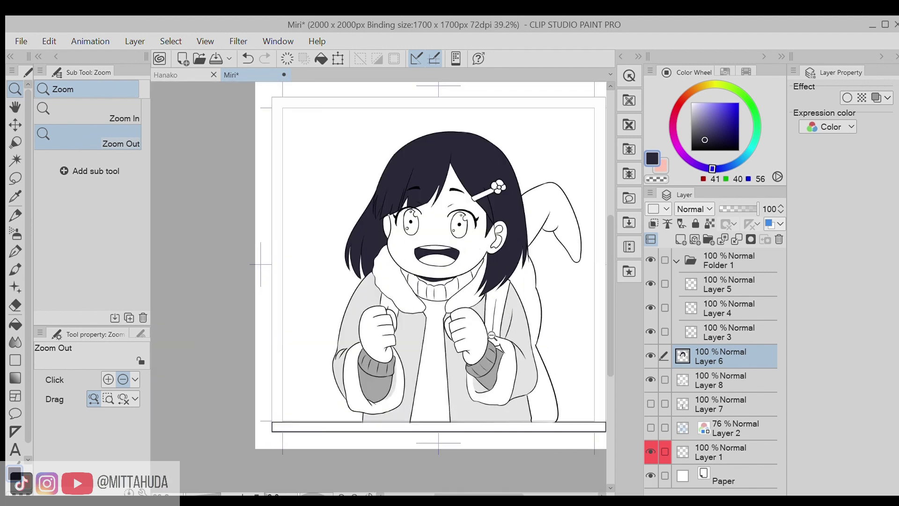
{"action": "scroll", "coordinate": [486, 334], "scroll_direction": "up", "scroll_amount": 2}
{"action": "scroll", "coordinate": [486, 334], "scroll_direction": "down", "scroll_amount": 2}
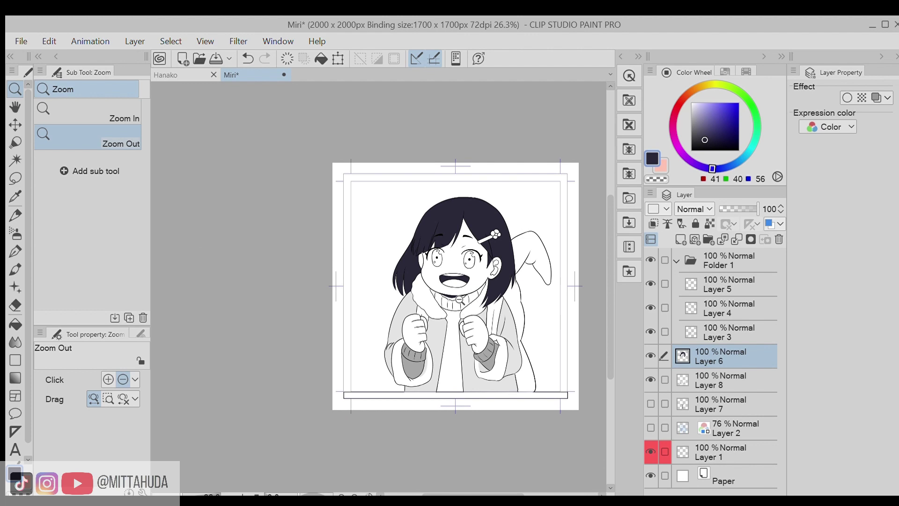